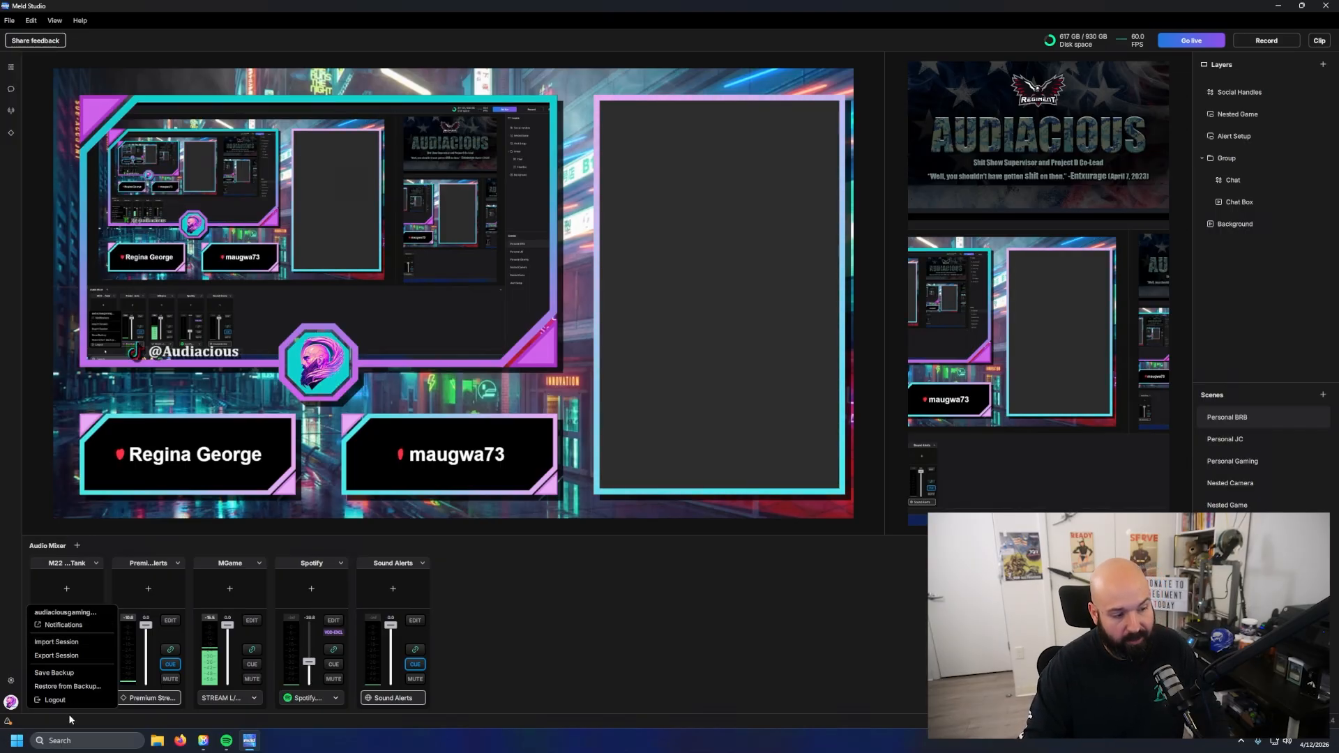
Step: Log out of the Meld account and log back in with the gaming channel's Google account
click(55, 700)
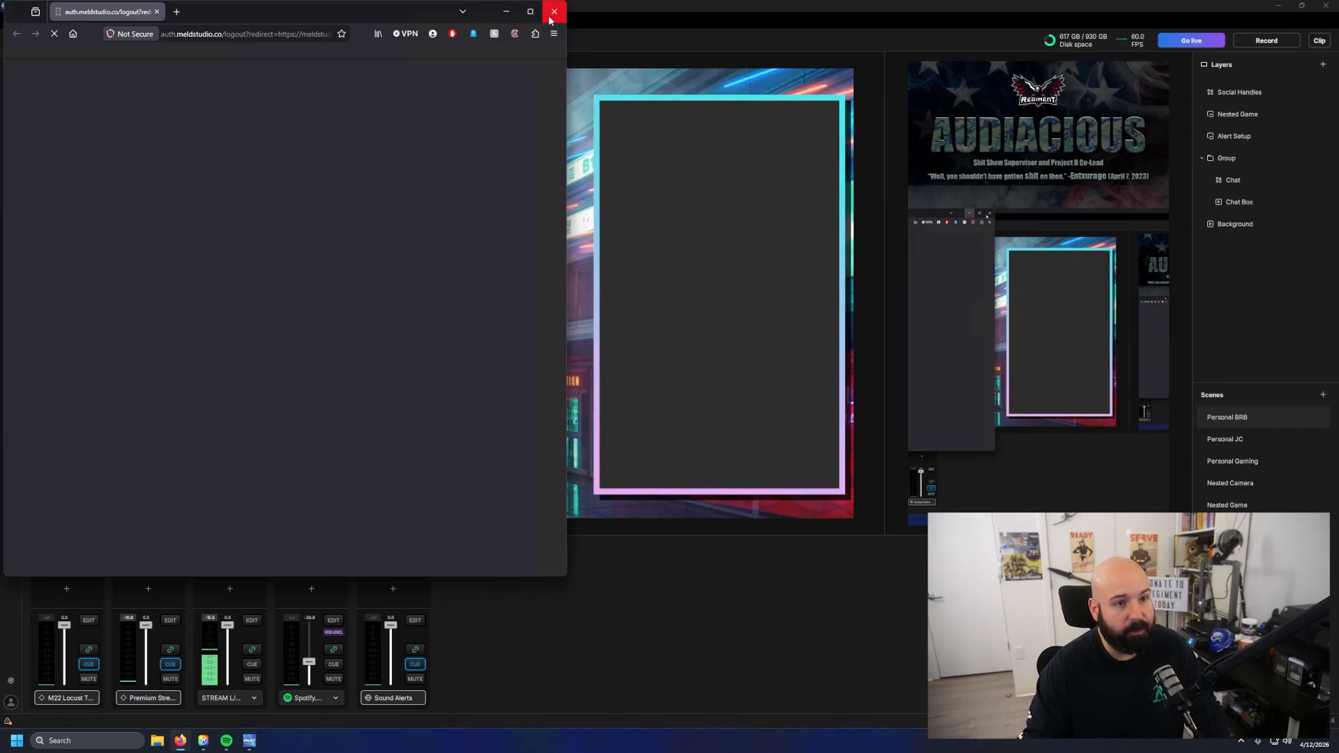
click(555, 11)
click(10, 702)
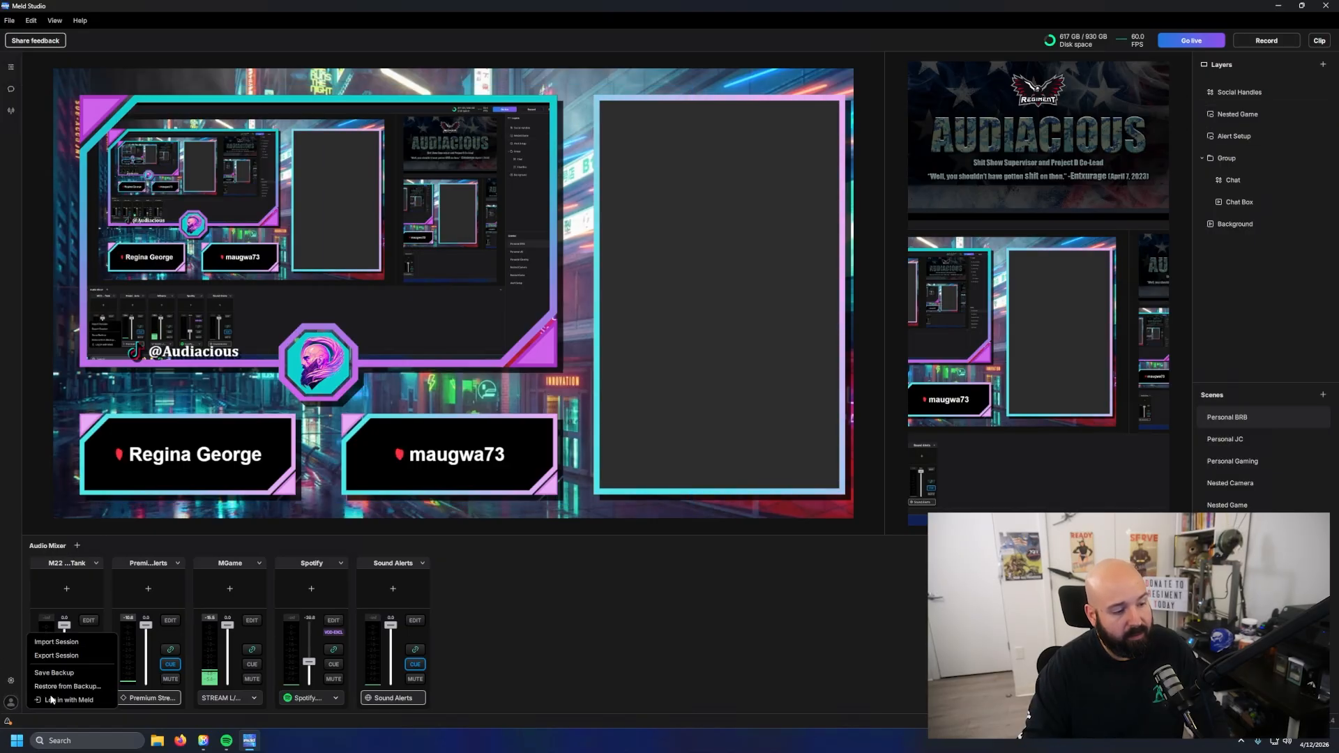
click(69, 701)
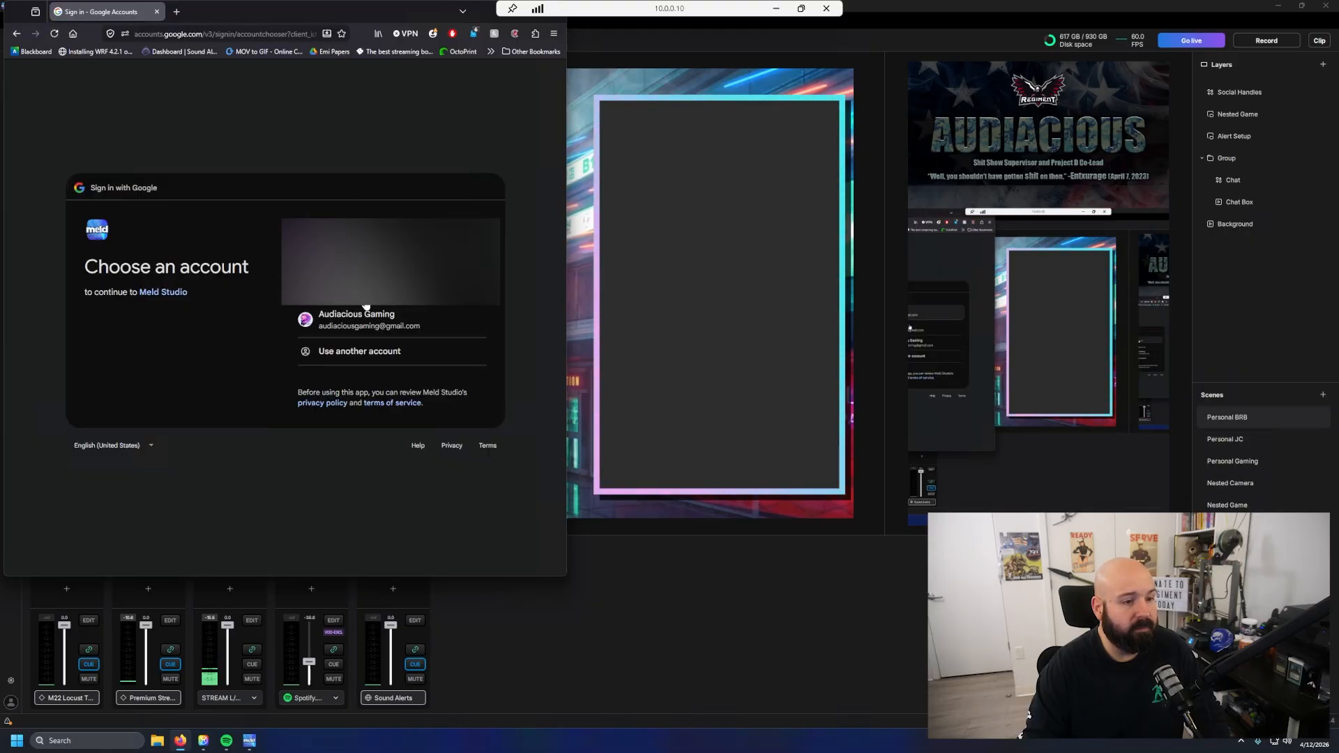
click(364, 323)
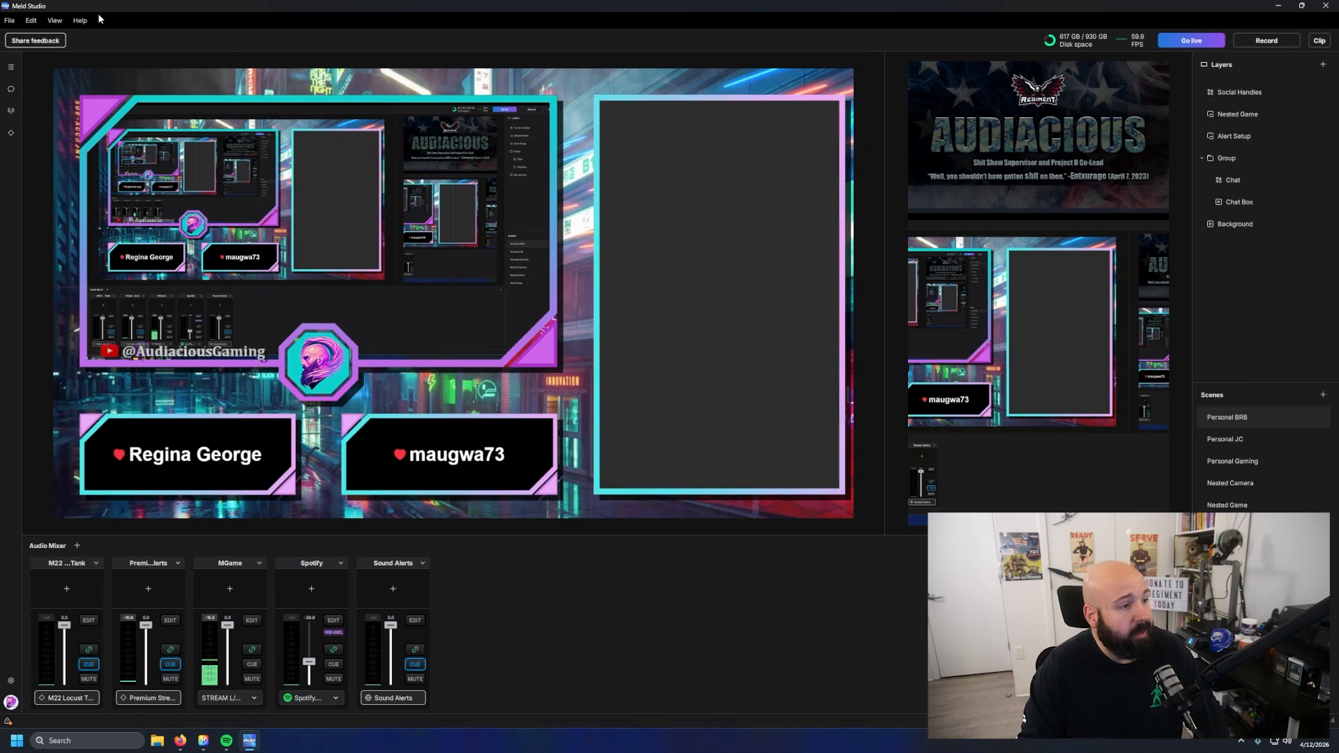
Step: Start a new AI chat and send the prompt "Based on my graphics package please make a intro screen"
click(11, 133)
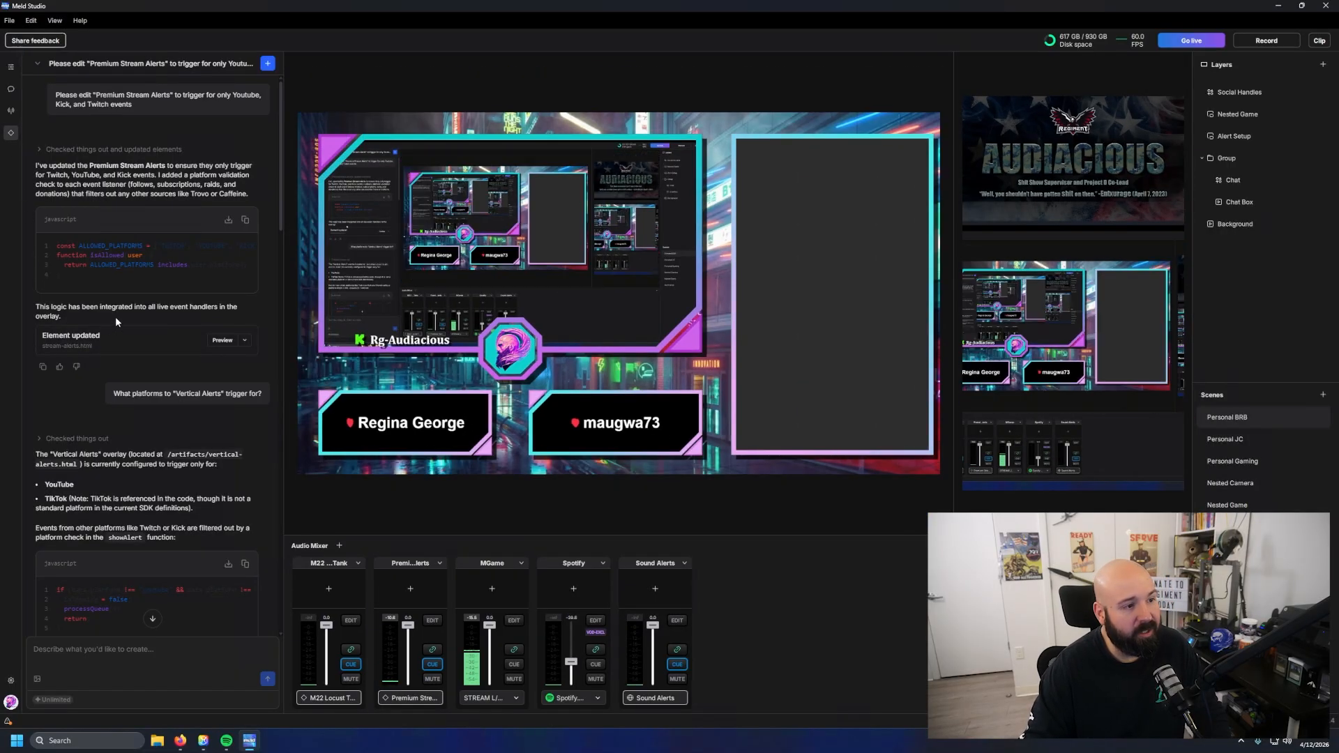
click(268, 65)
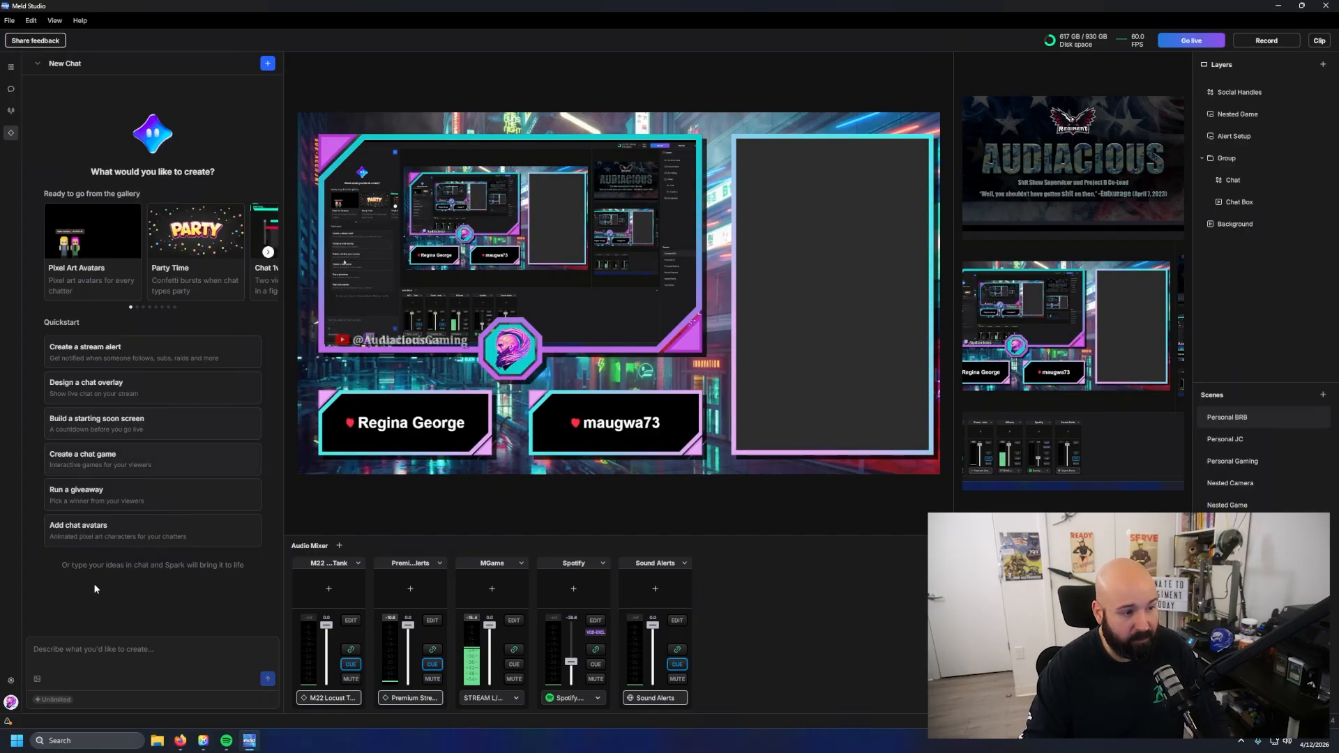
click(104, 652)
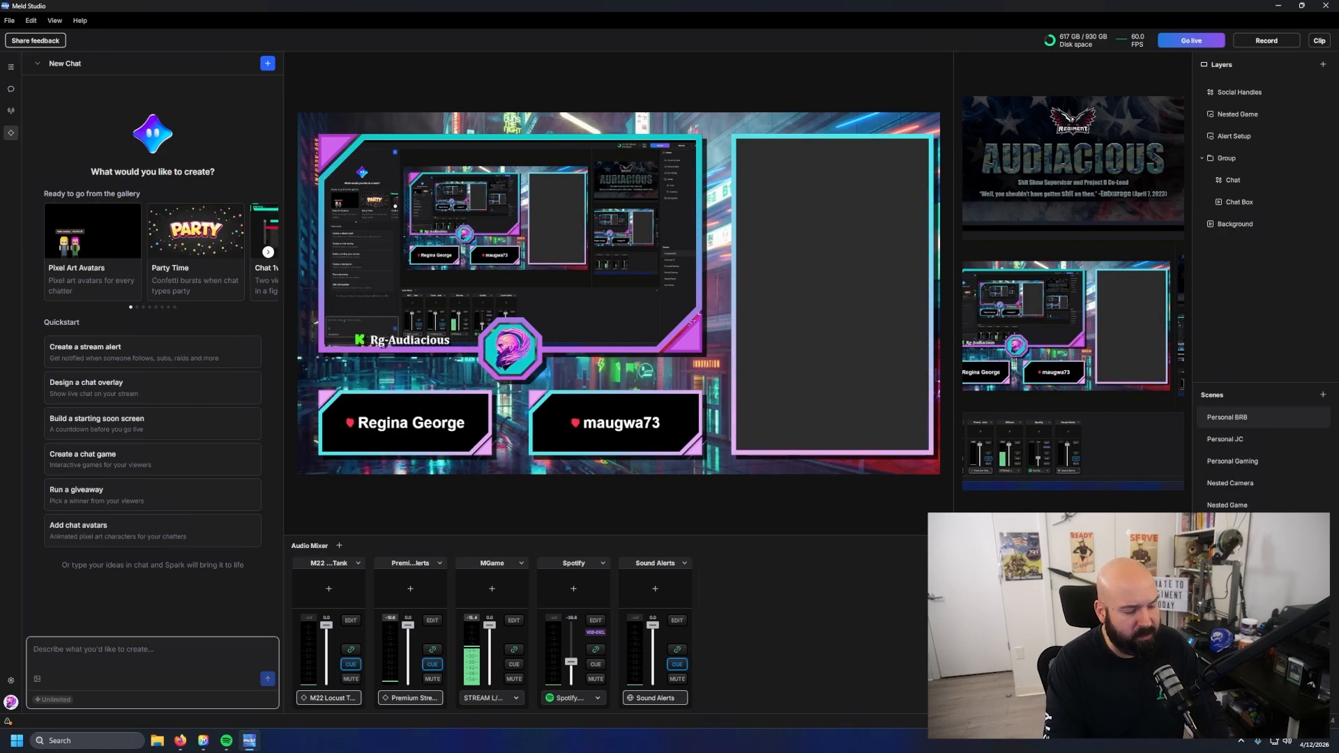
text(based)
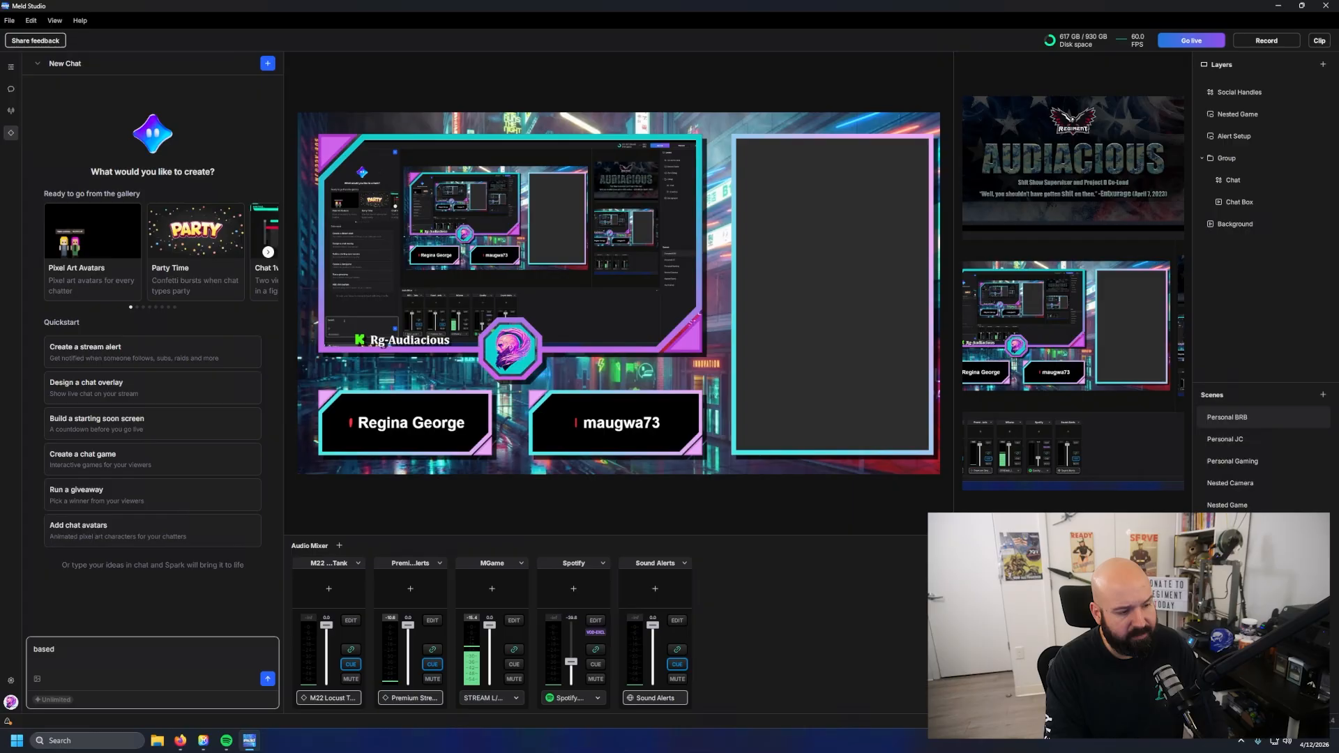
key(BackSpace)
key(BackSpace)
key(BackSpace)
key(BackSpace)
key(BackSpace)
text(Based on my)
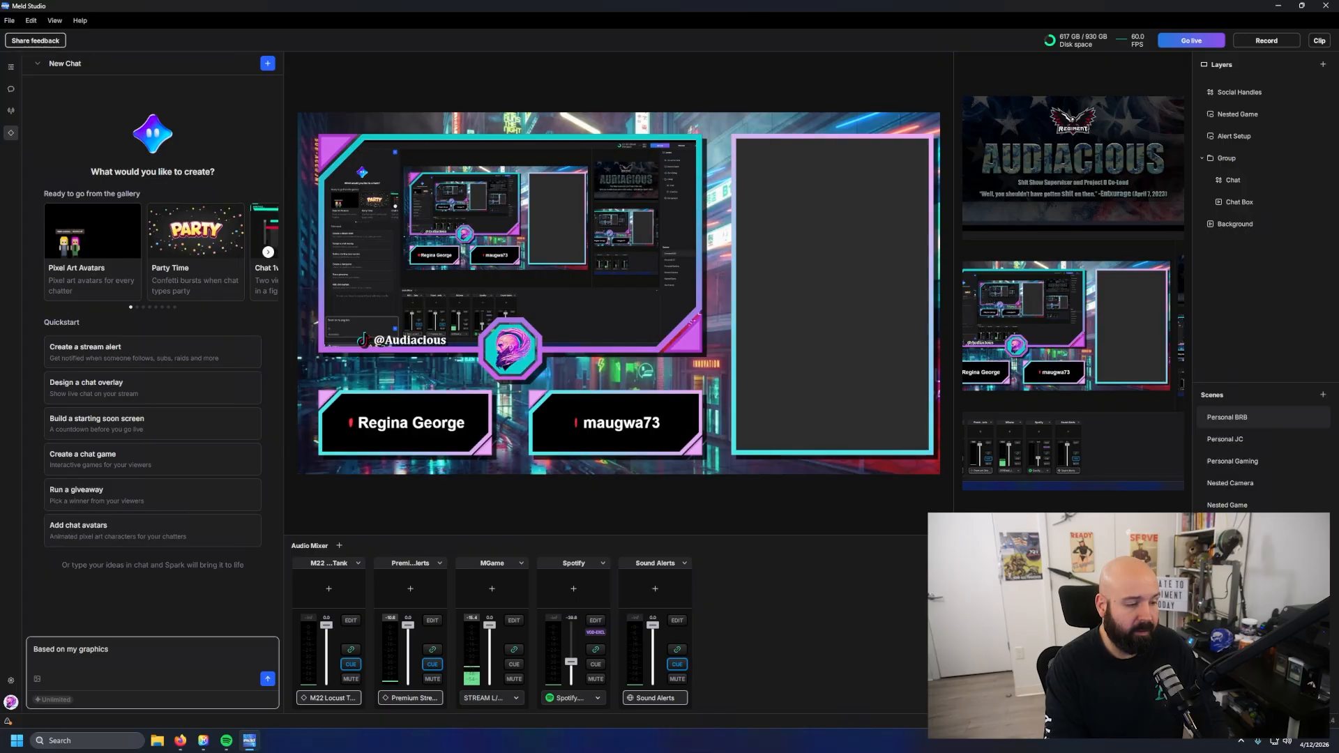
text(graphics)
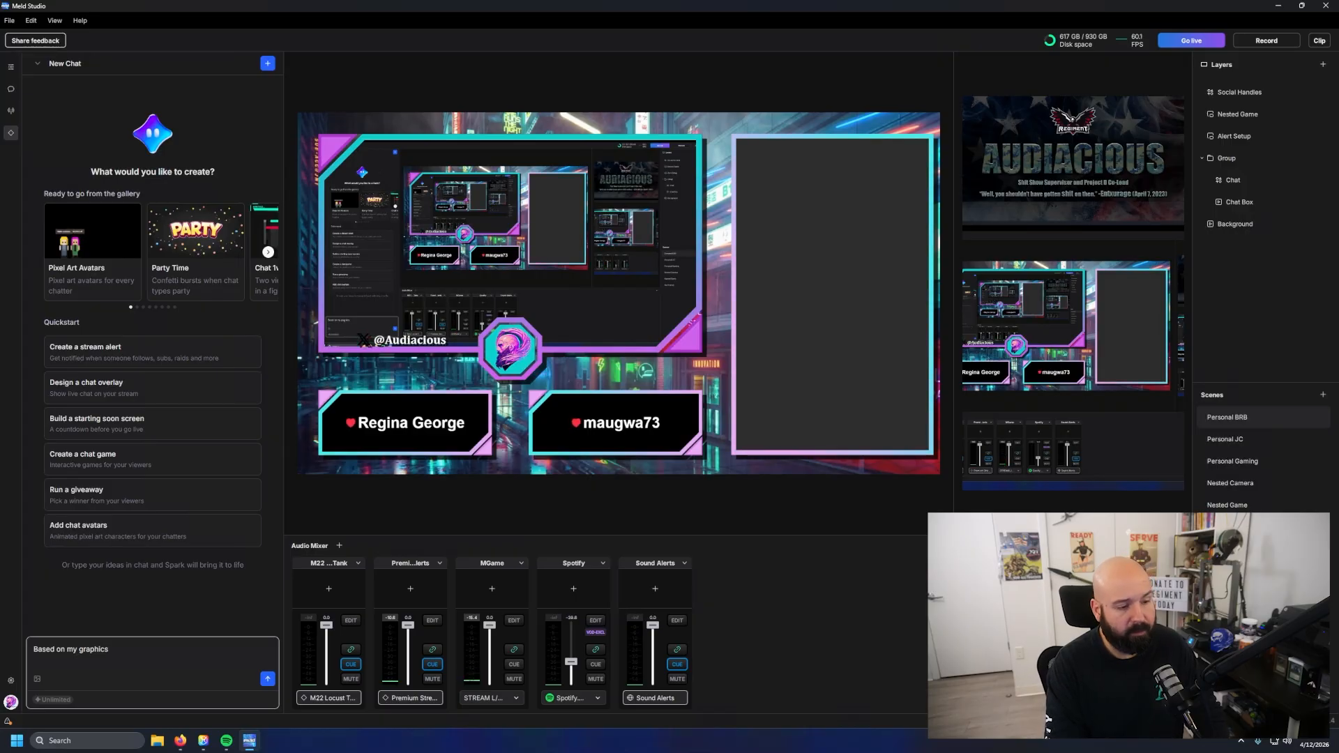
text( package pleas)
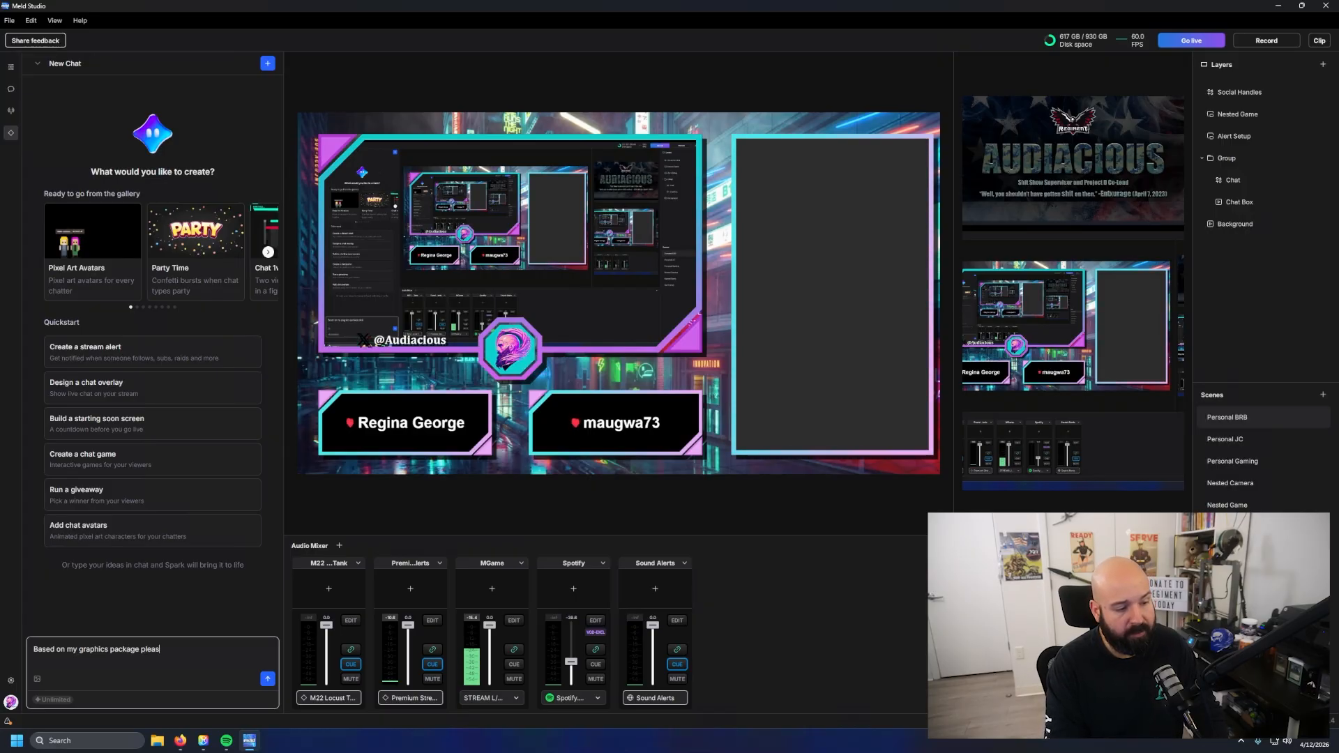
text(e make a)
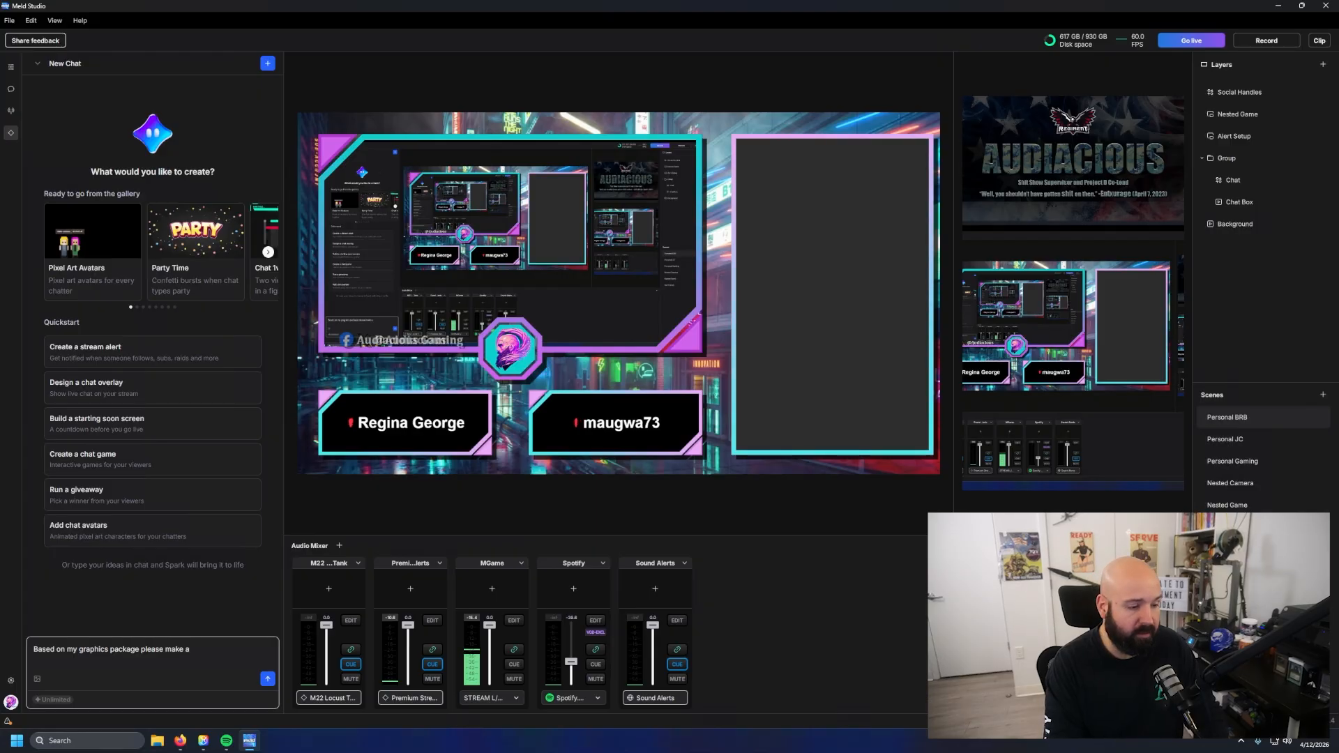
text( intro screen)
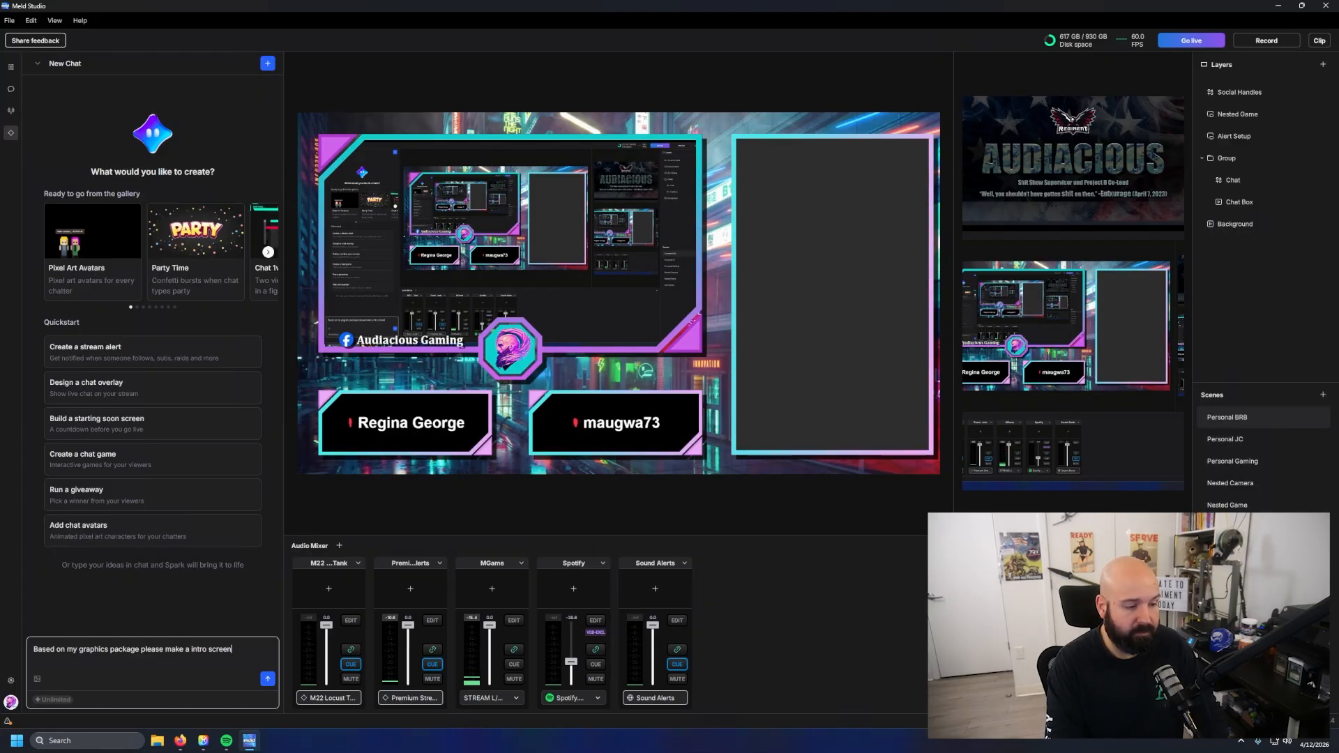
key(Return)
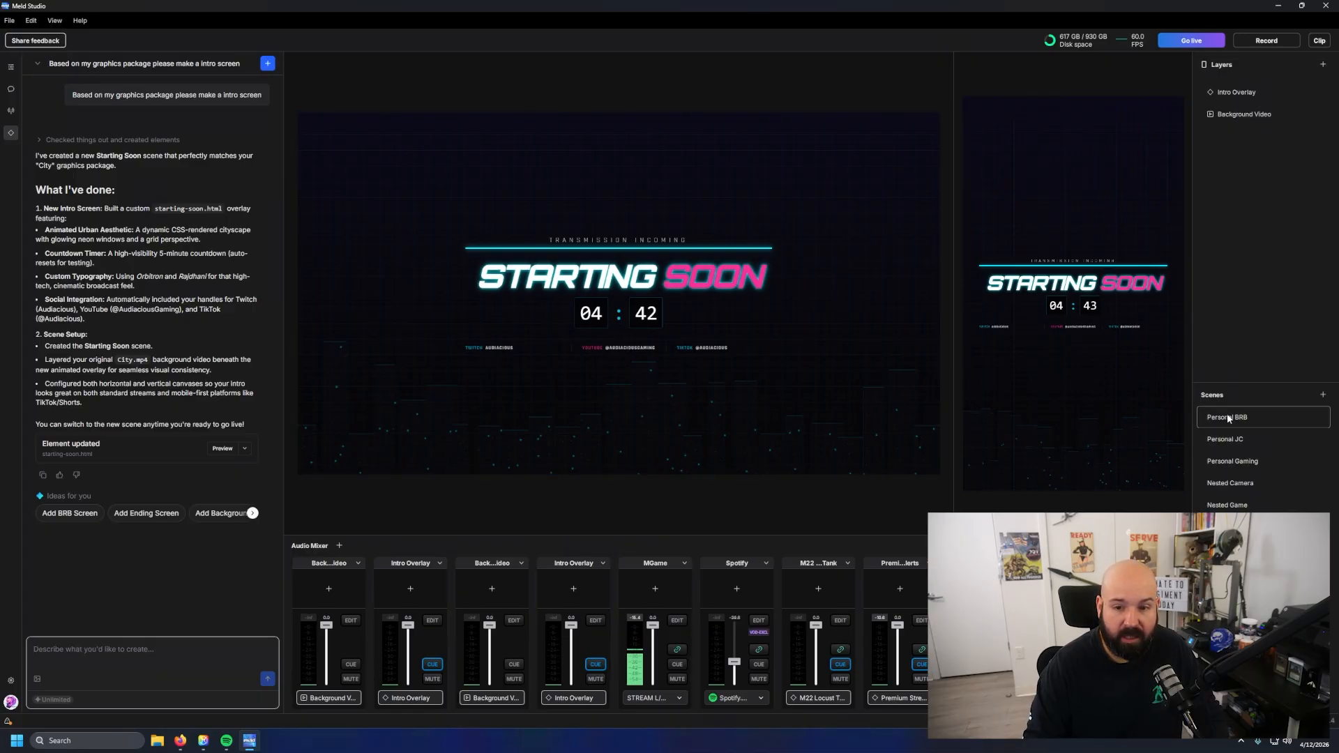
Step: Switch to the Personal JC scene and hide its Chat, Nested Camera and Social Handles layers
click(1229, 440)
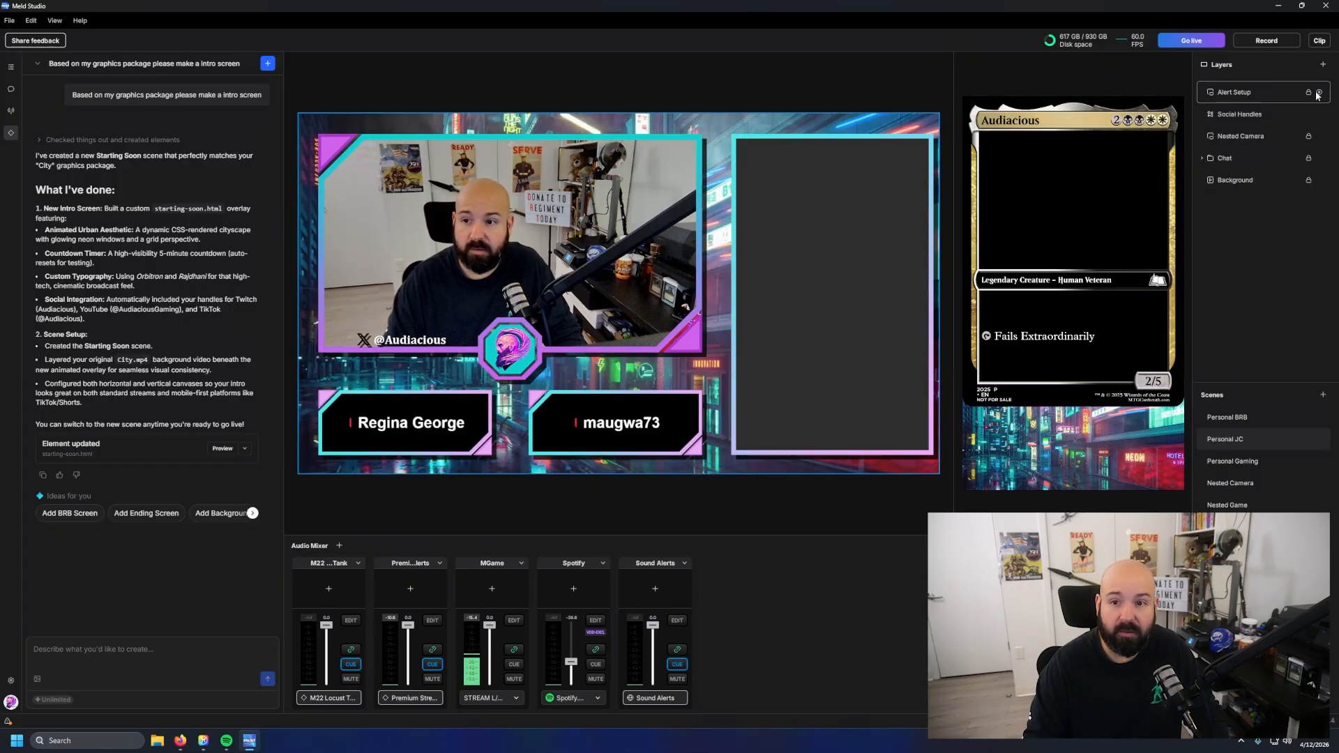
click(1317, 97)
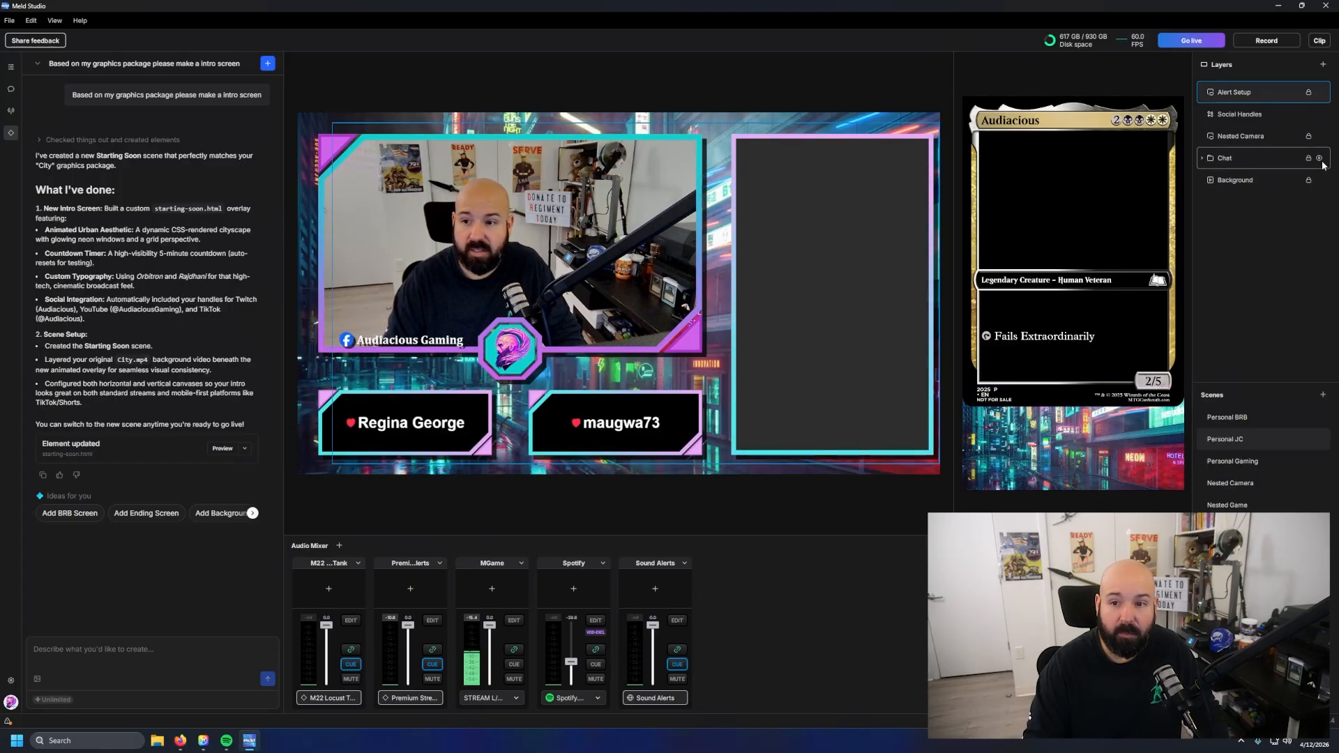
click(1319, 158)
click(1319, 136)
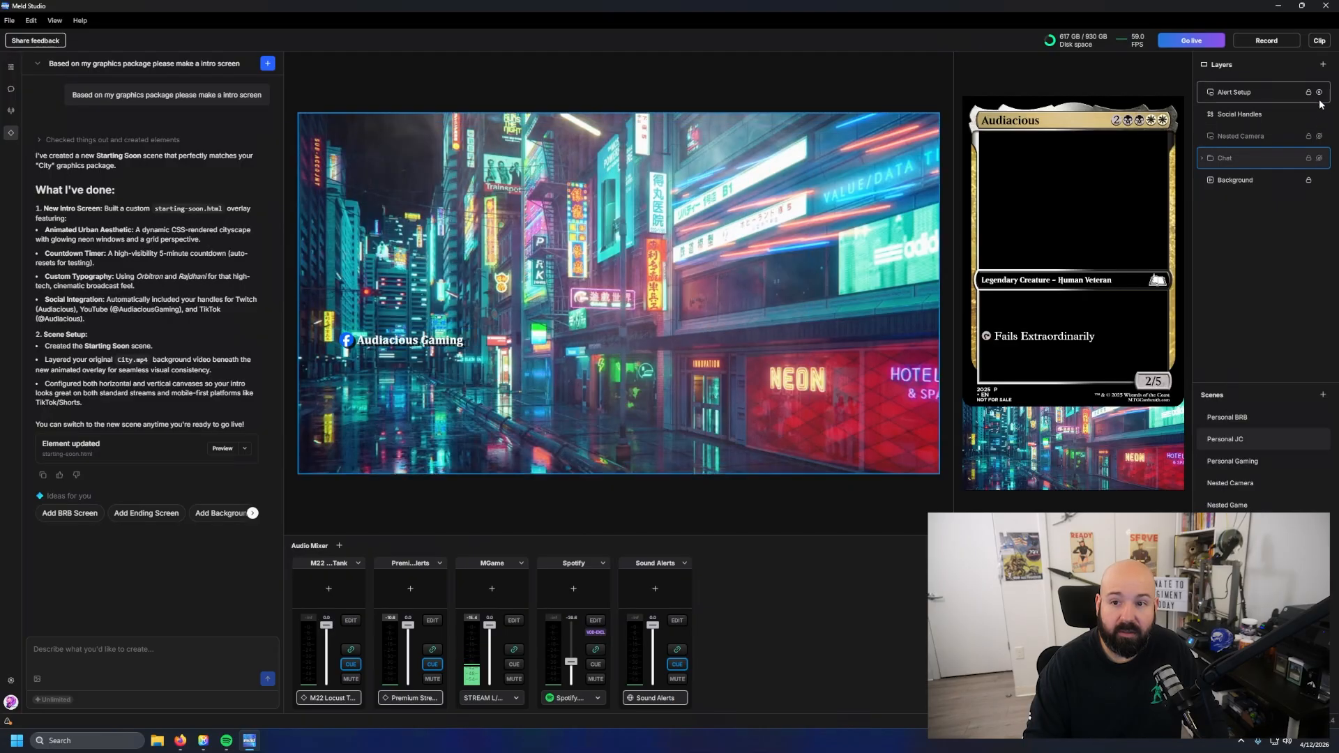
click(1319, 113)
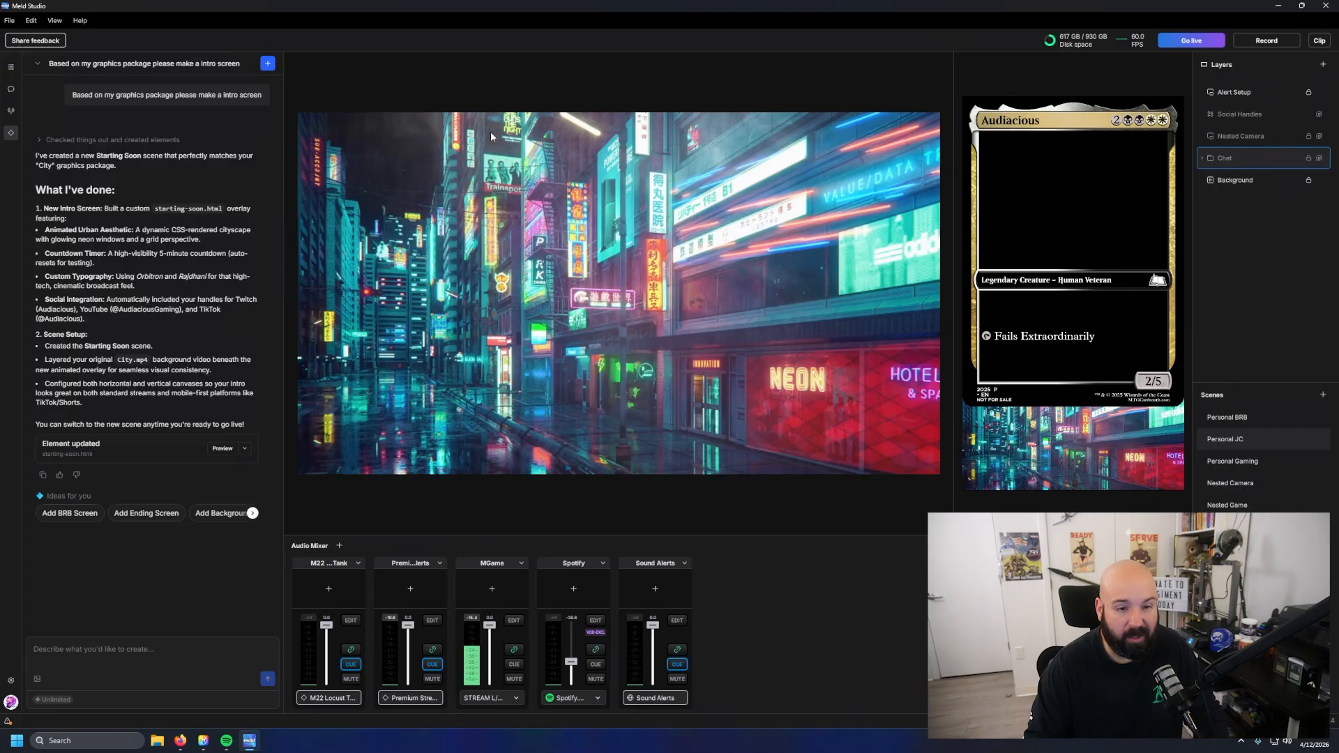
Step: Show the Chat, Nested Camera and Social Handles layers again and return to the new Starting Soon scene
click(1319, 158)
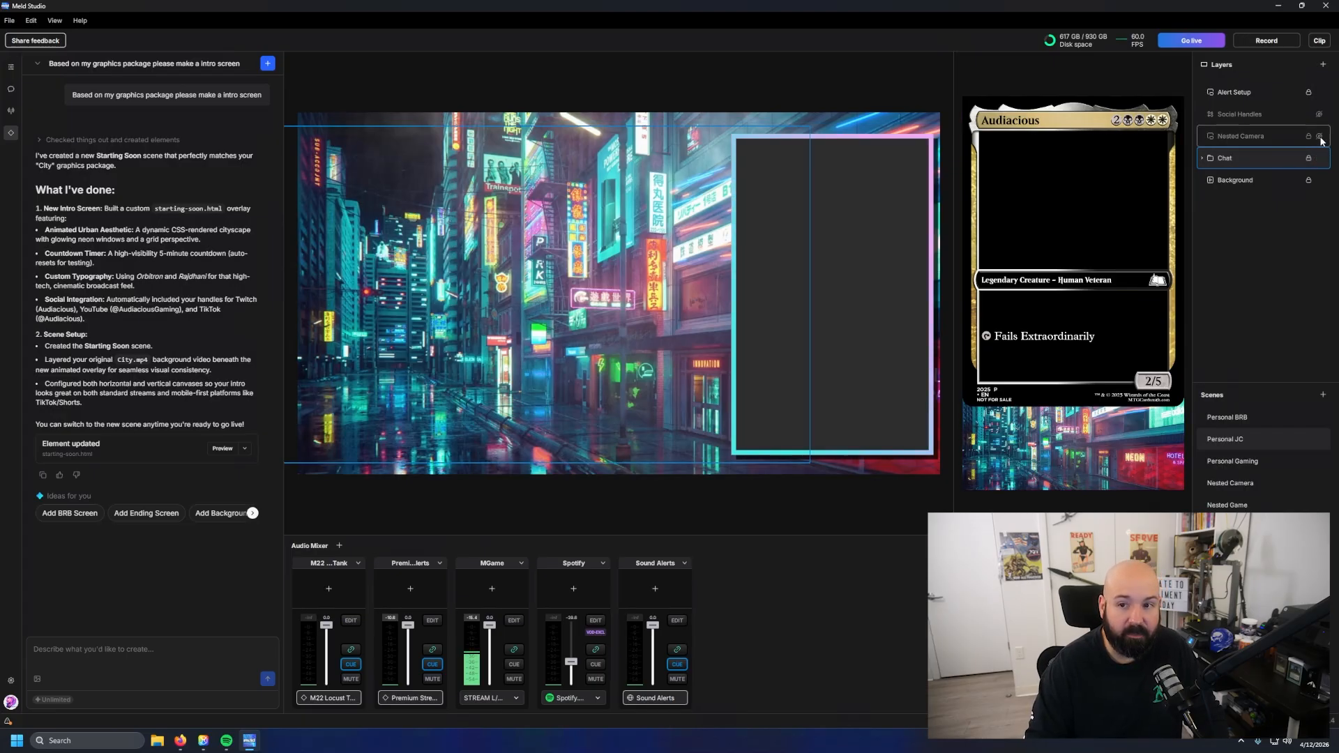
click(1319, 136)
click(1319, 114)
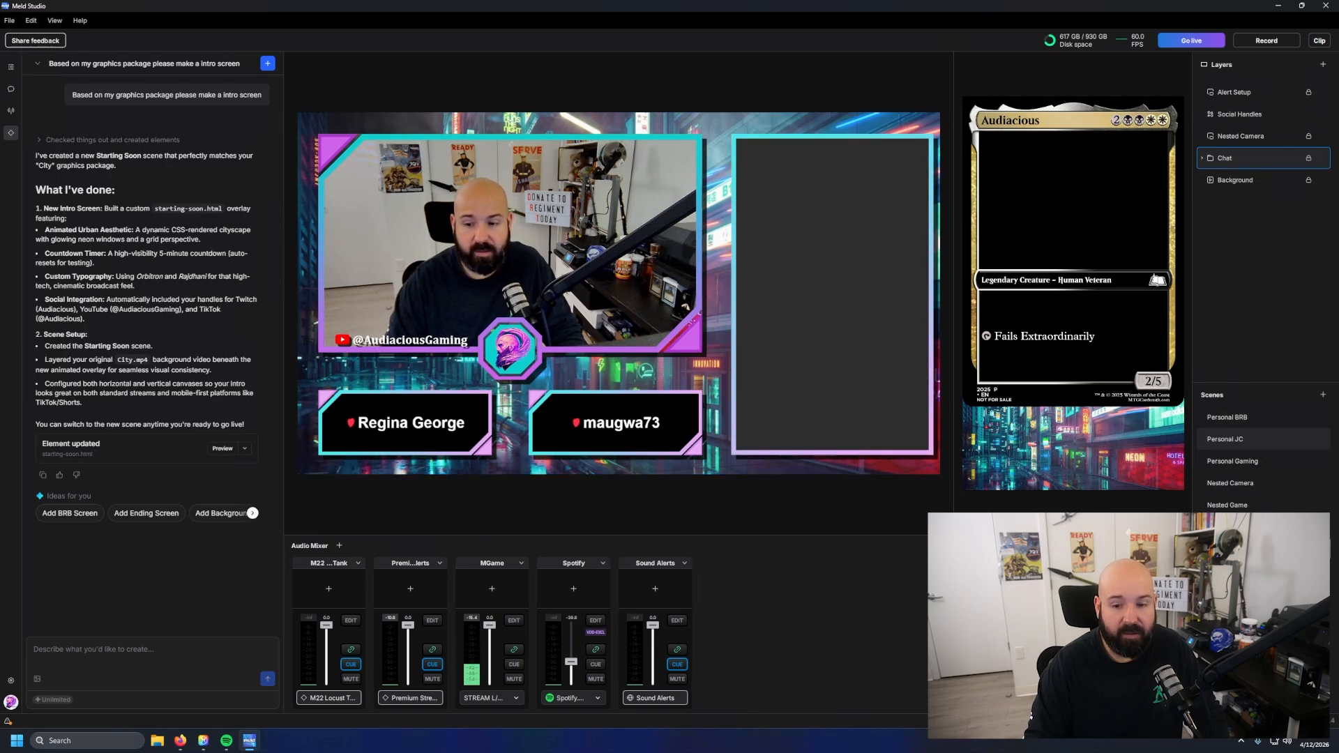
click(1227, 549)
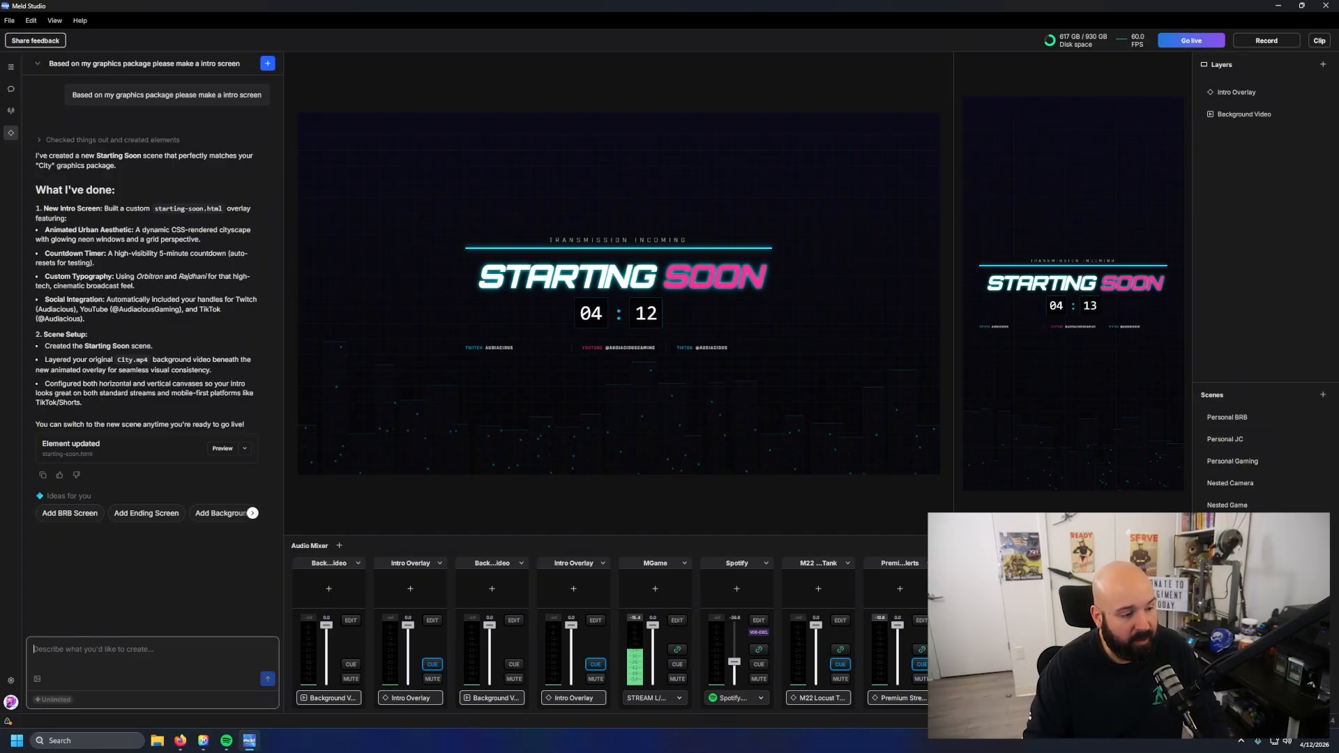
Step: Attach the background media file from the OBS Elements folder in Stream Stuff on drive C to the chat prompt
click(37, 678)
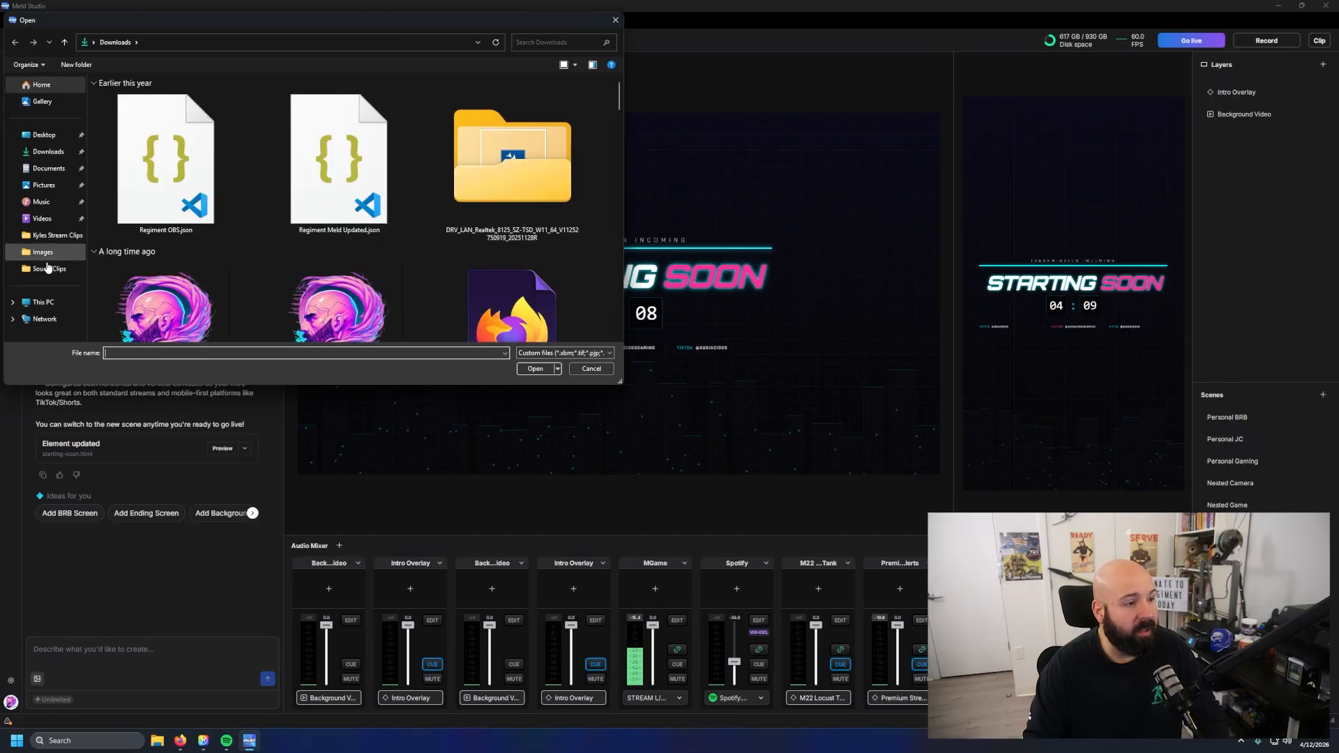
click(42, 302)
double_click(155, 101)
scroll(151, 283, down, 5)
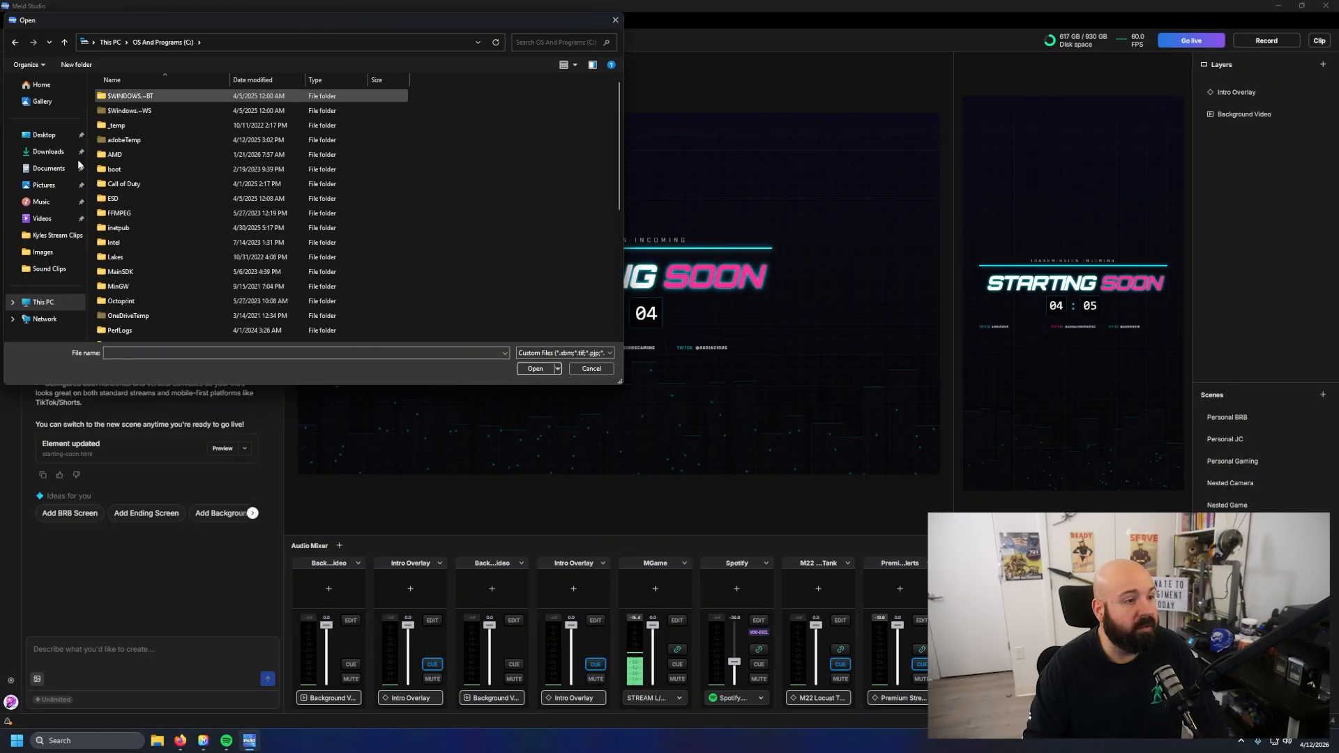
double_click(136, 188)
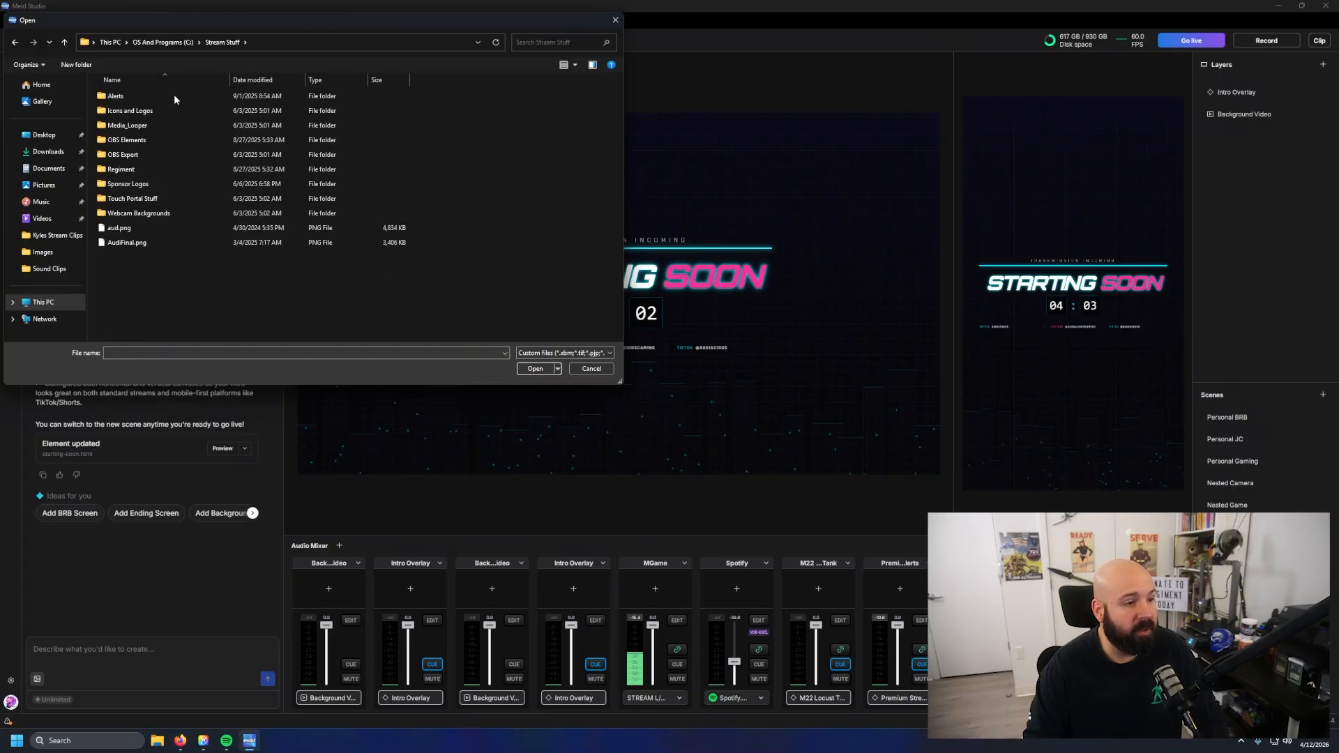
click(138, 217)
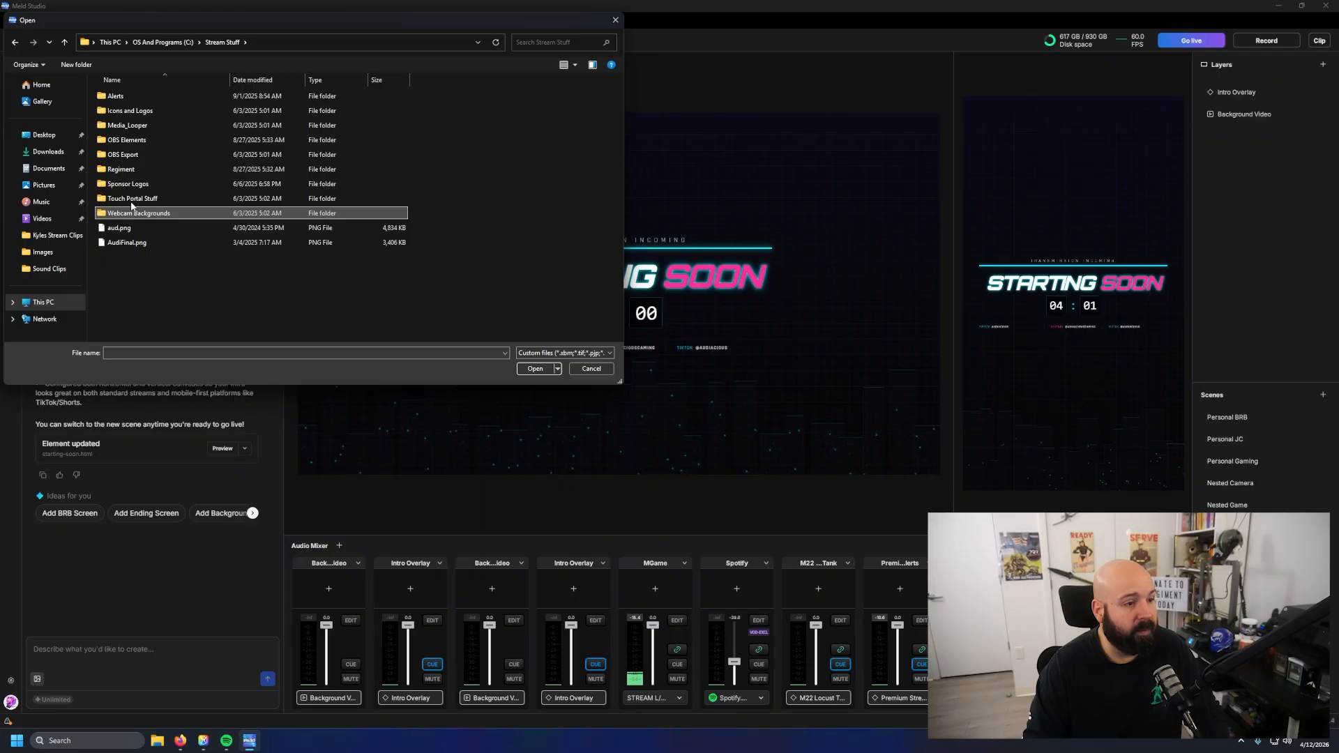
click(131, 141)
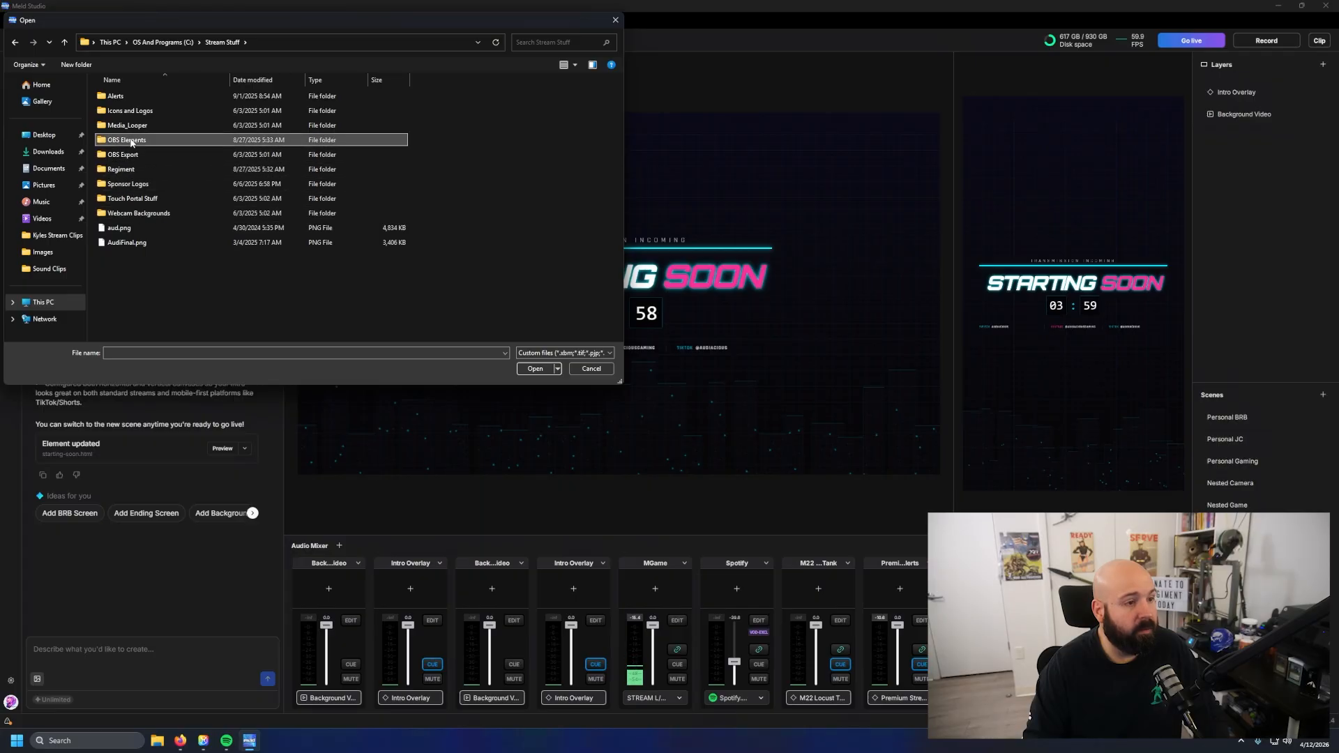
double_click(131, 142)
double_click(426, 129)
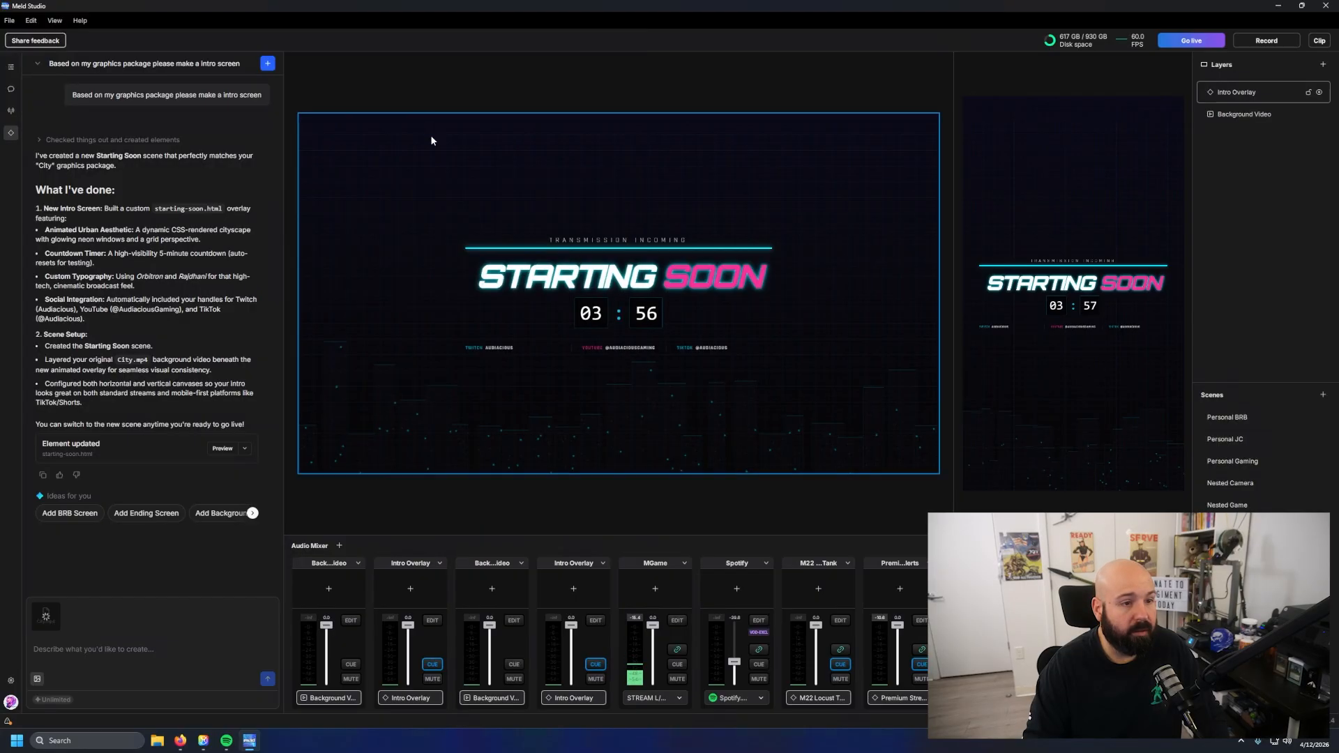
Step: Send the attached file with the prompt "Please add this to the background instead of the static background"
click(93, 650)
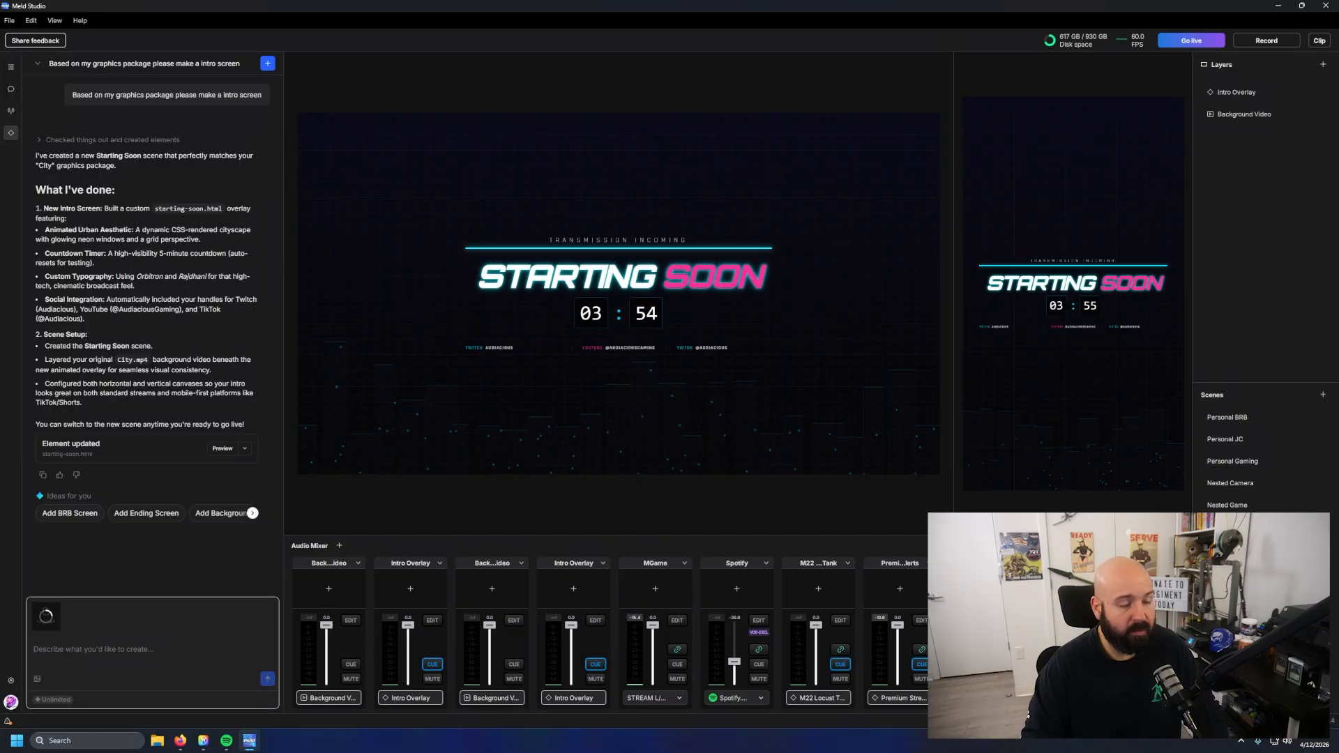
text(Please add this to the backg)
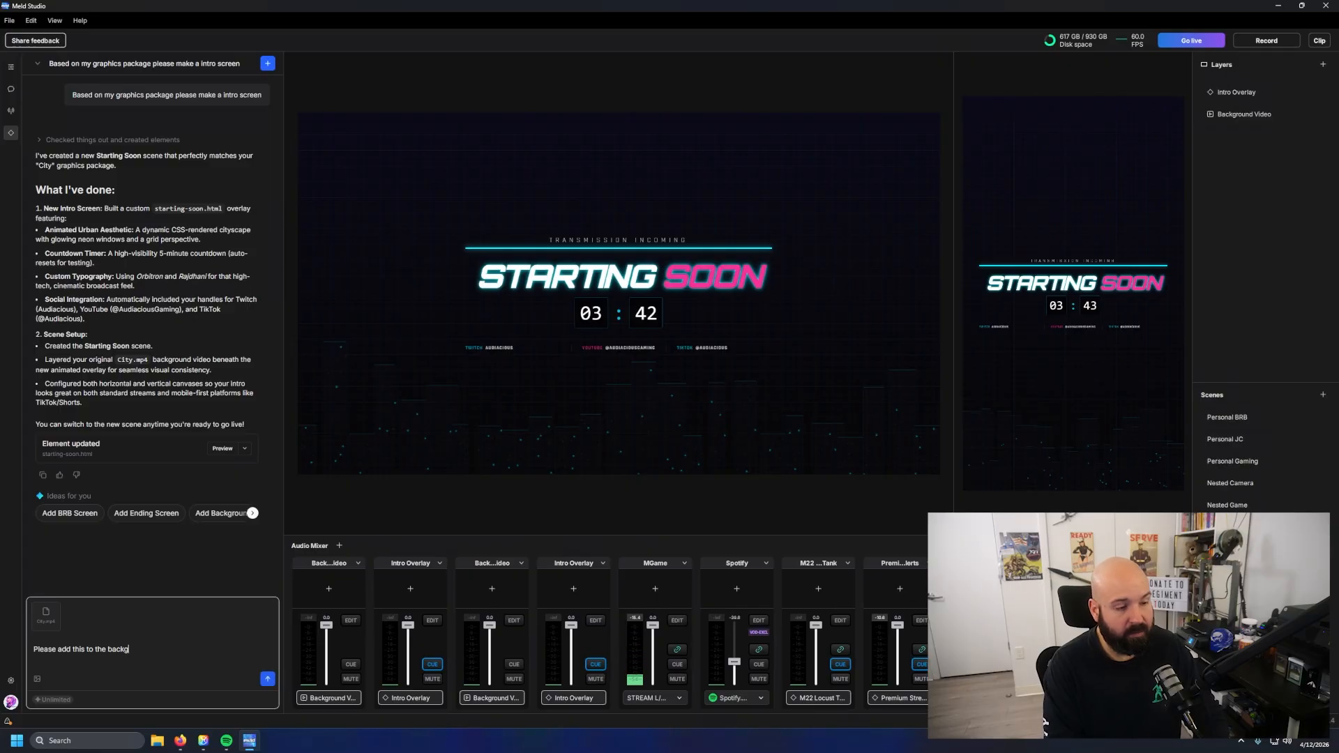
text(round and adjust)
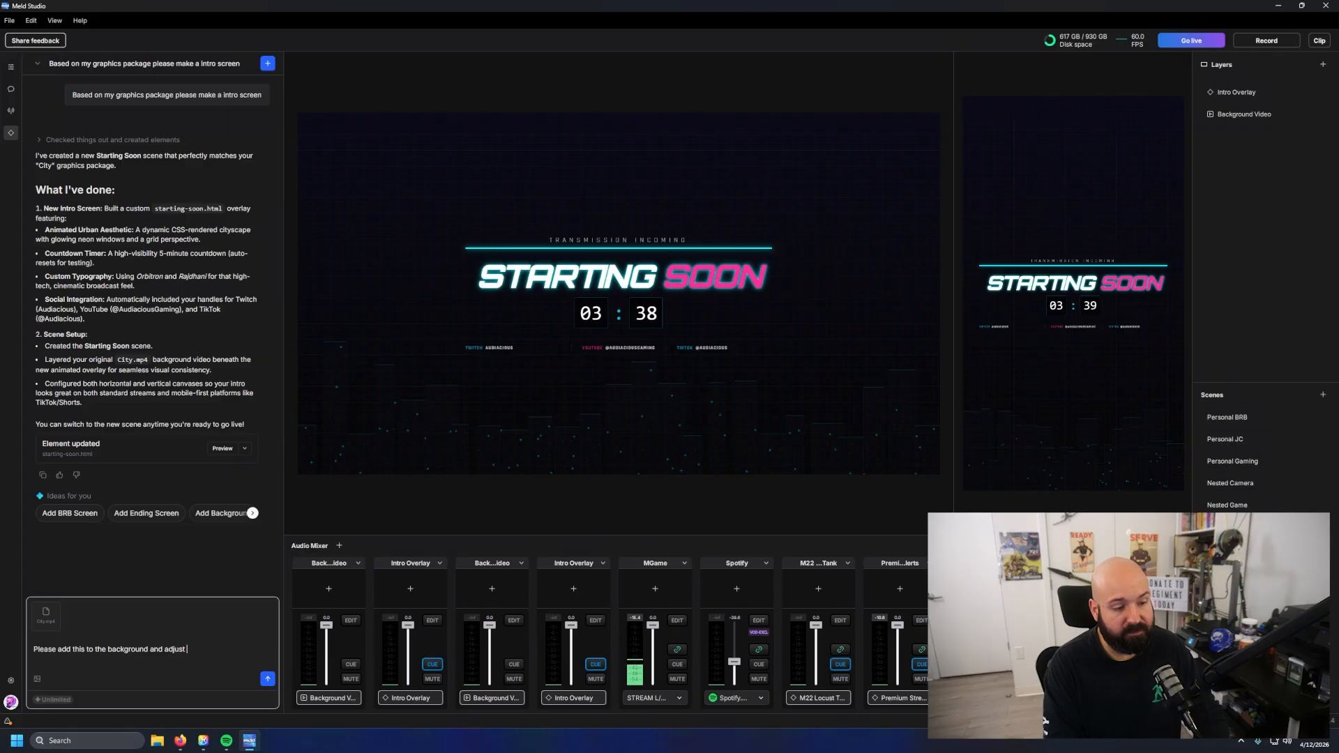
key(BackSpace)
key(BackSpace)
key(BackSpace)
key(BackSpace)
key(BackSpace)
key(BackSpace)
key(BackSpace)
key(BackSpace)
key(BackSpace)
key(BackSpace)
key(BackSpace)
key(BackSpace)
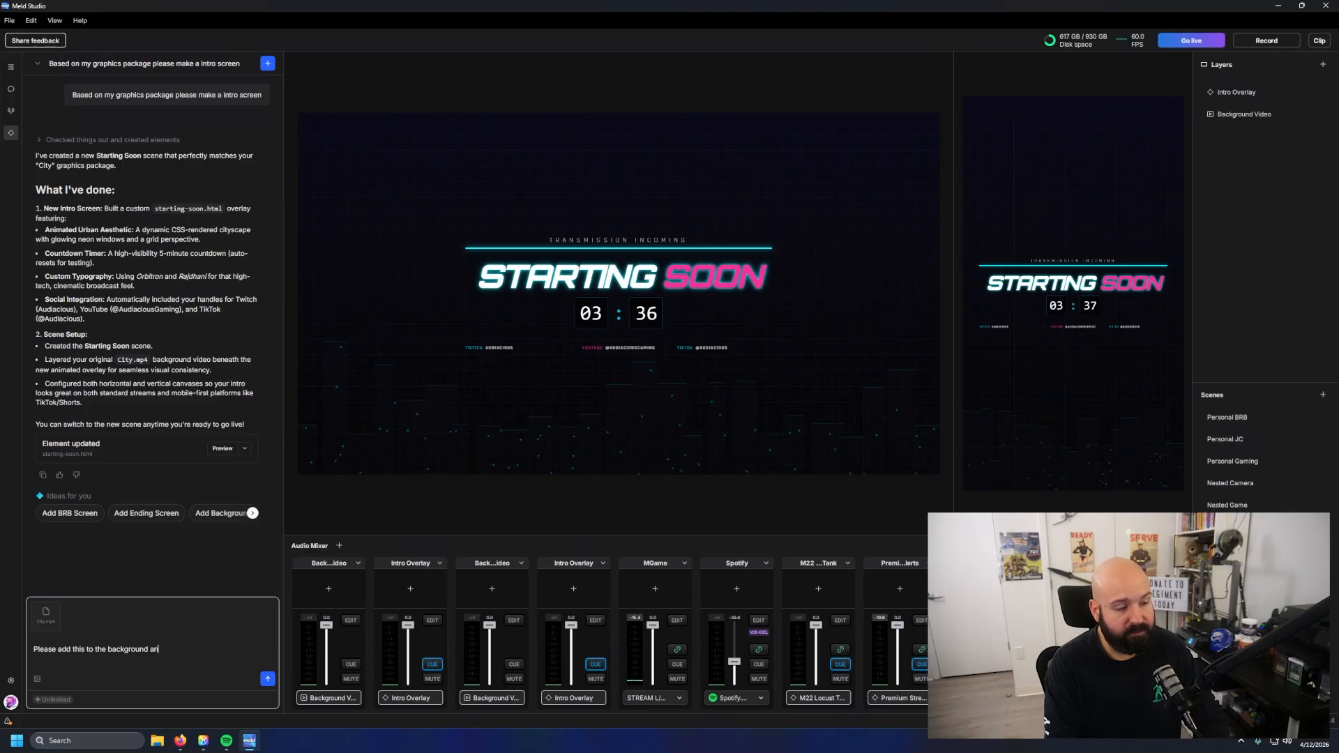
key(BackSpace)
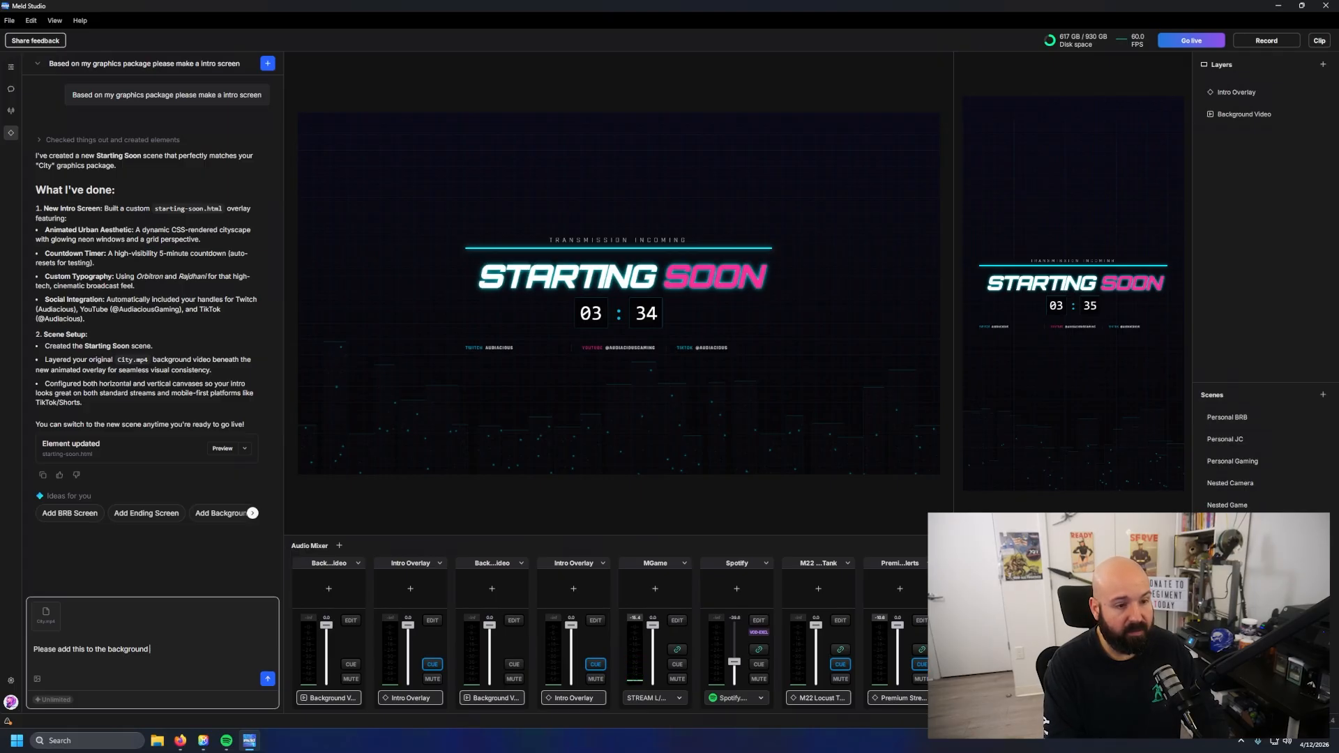
text(instead of the s)
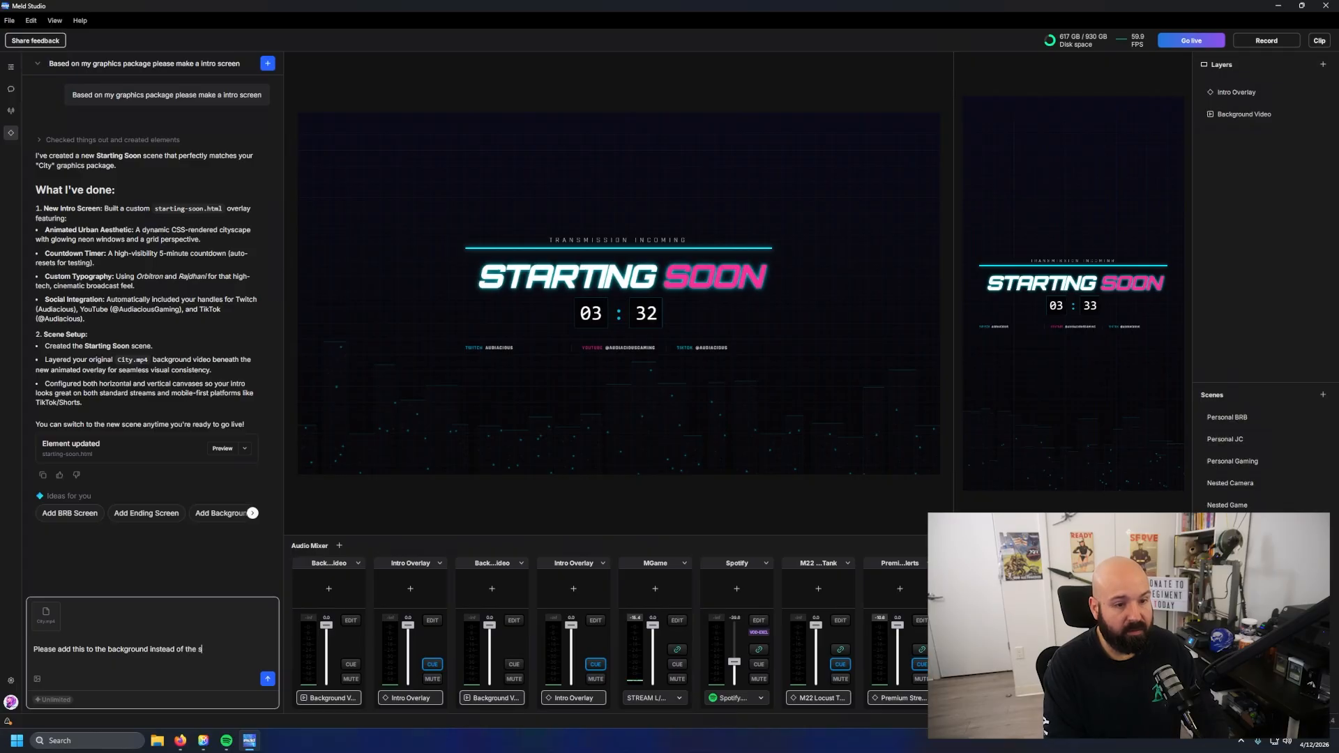
text(tatic backgr)
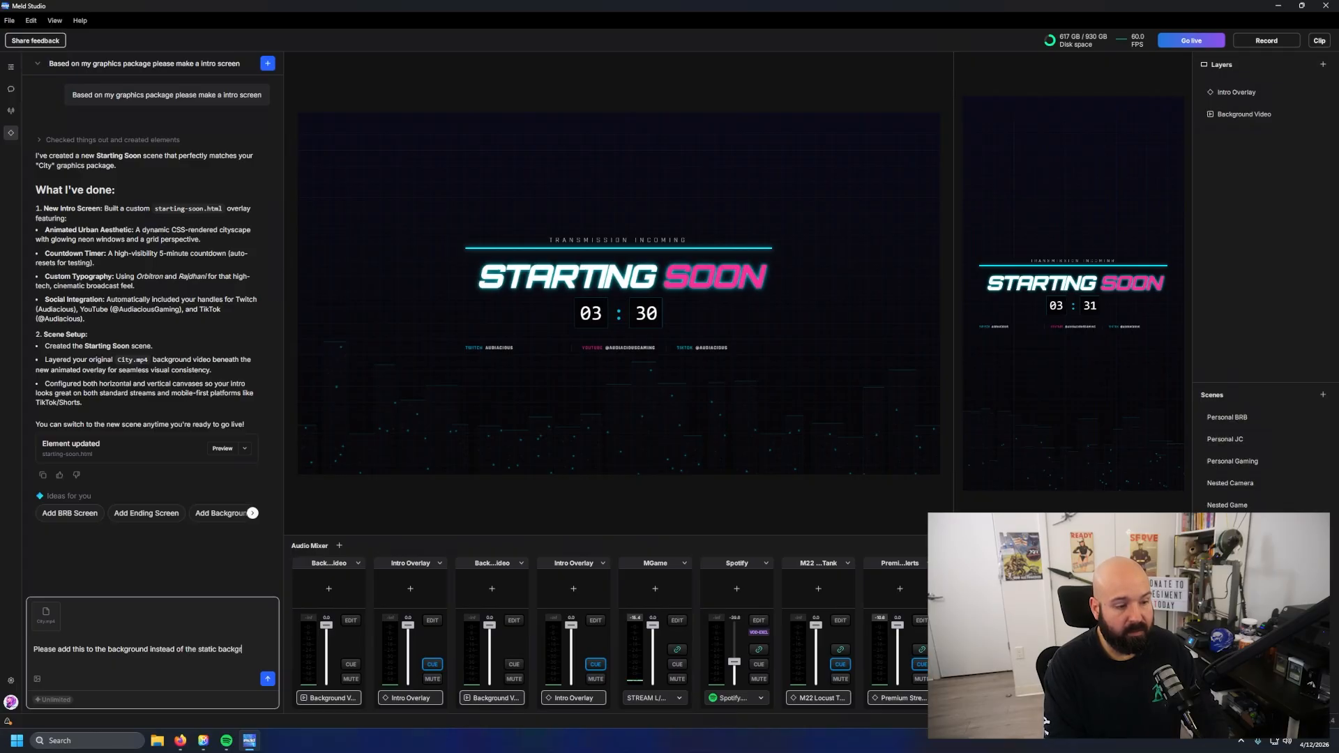
text(ound)
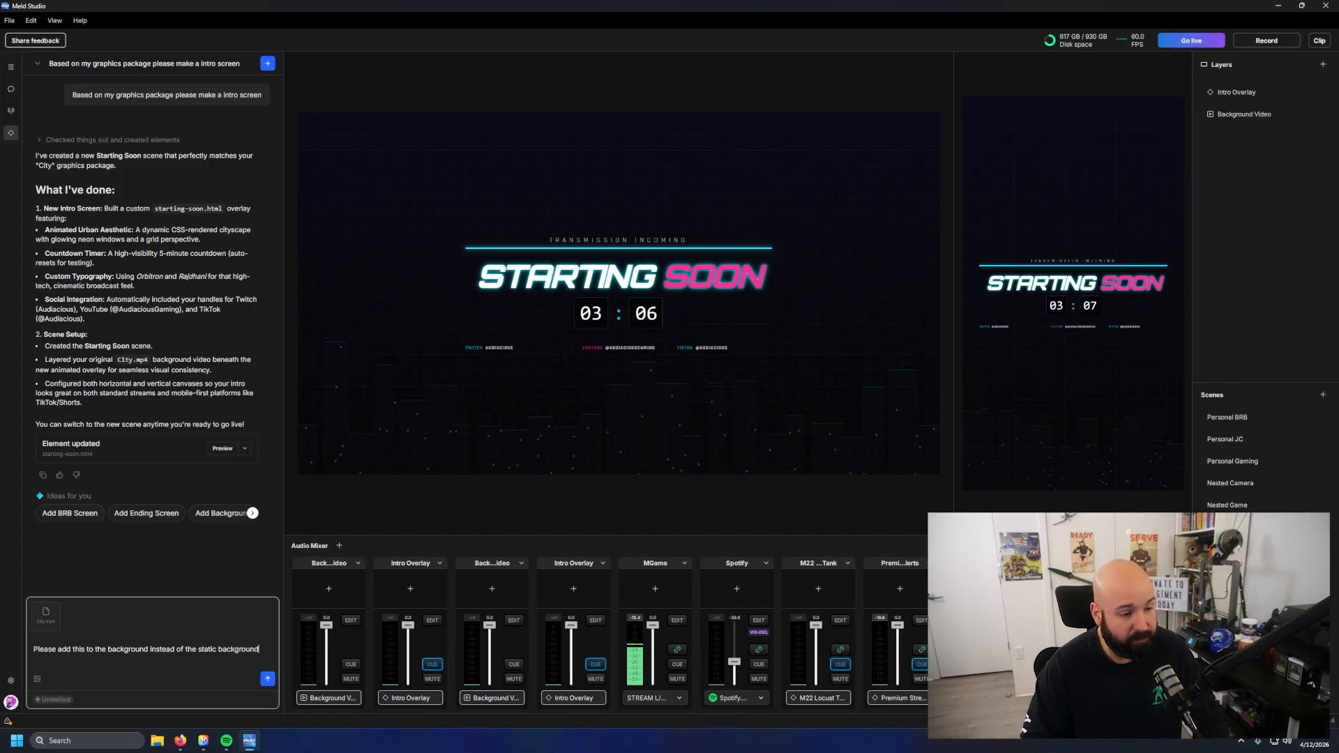
key(Return)
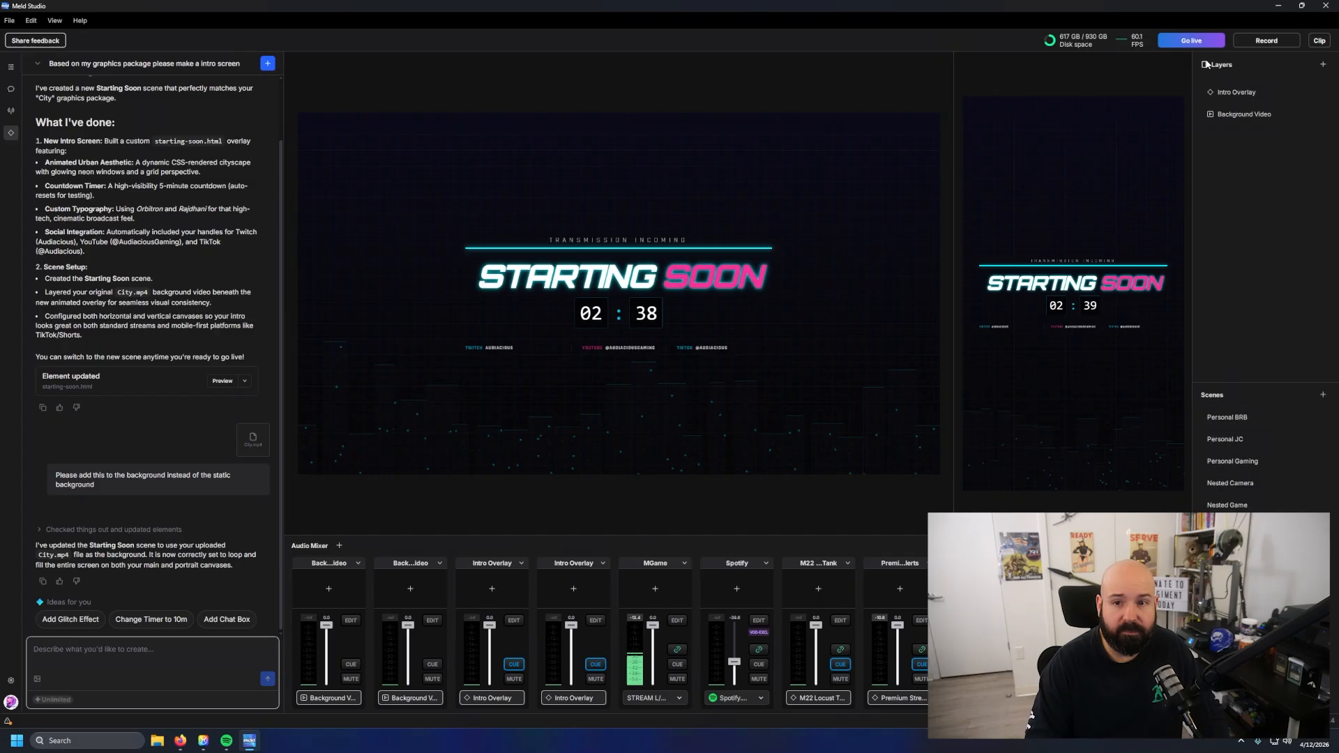
Step: Hide the Intro Overlay layer to check the background video beneath it, and show the layer again
click(1282, 102)
click(1319, 93)
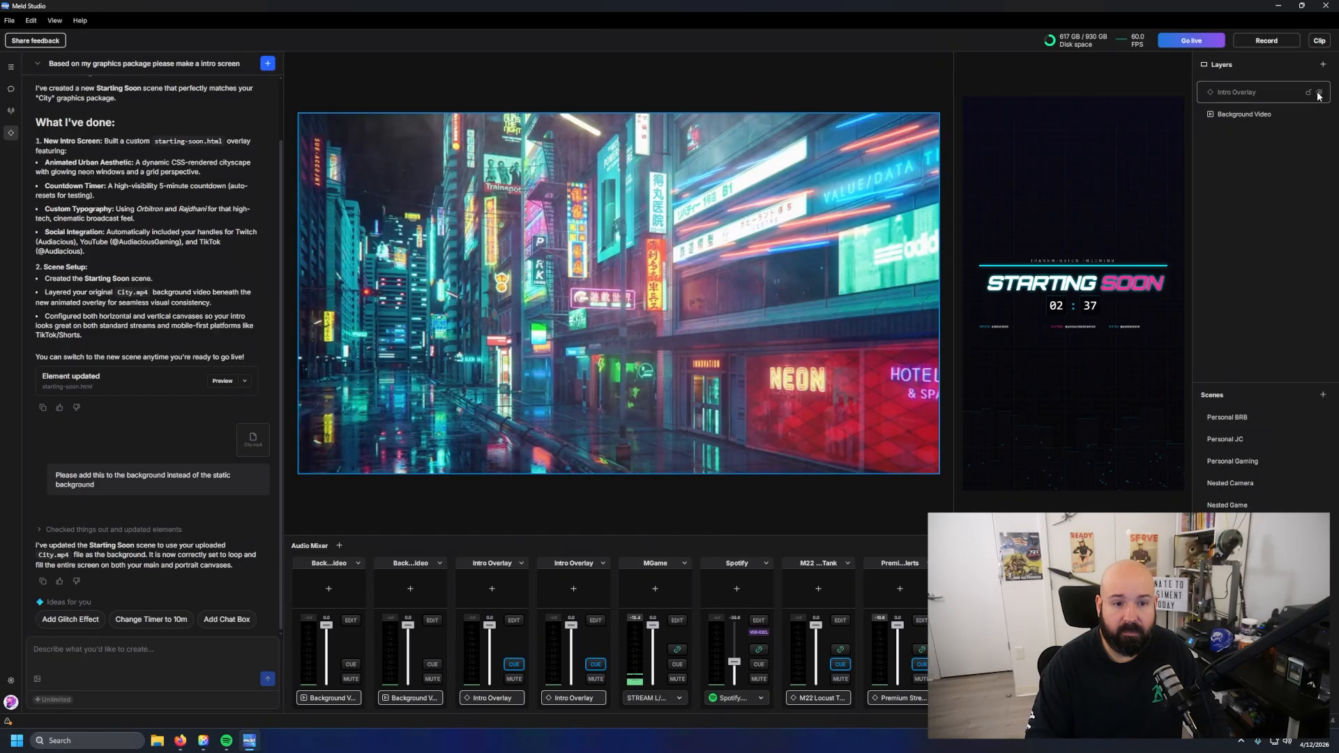
click(1319, 93)
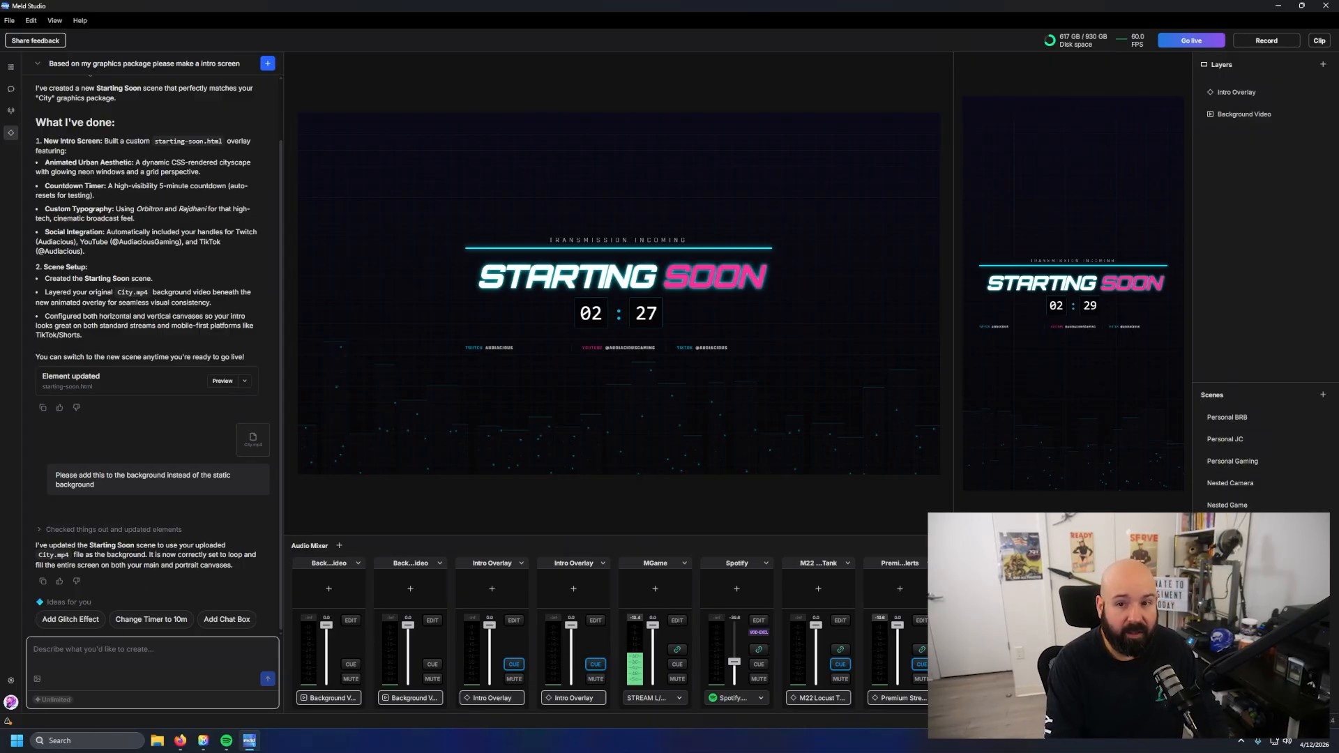
Step: Send the chat prompt "Please remove the background in the "Intro Overlay""
text(Please)
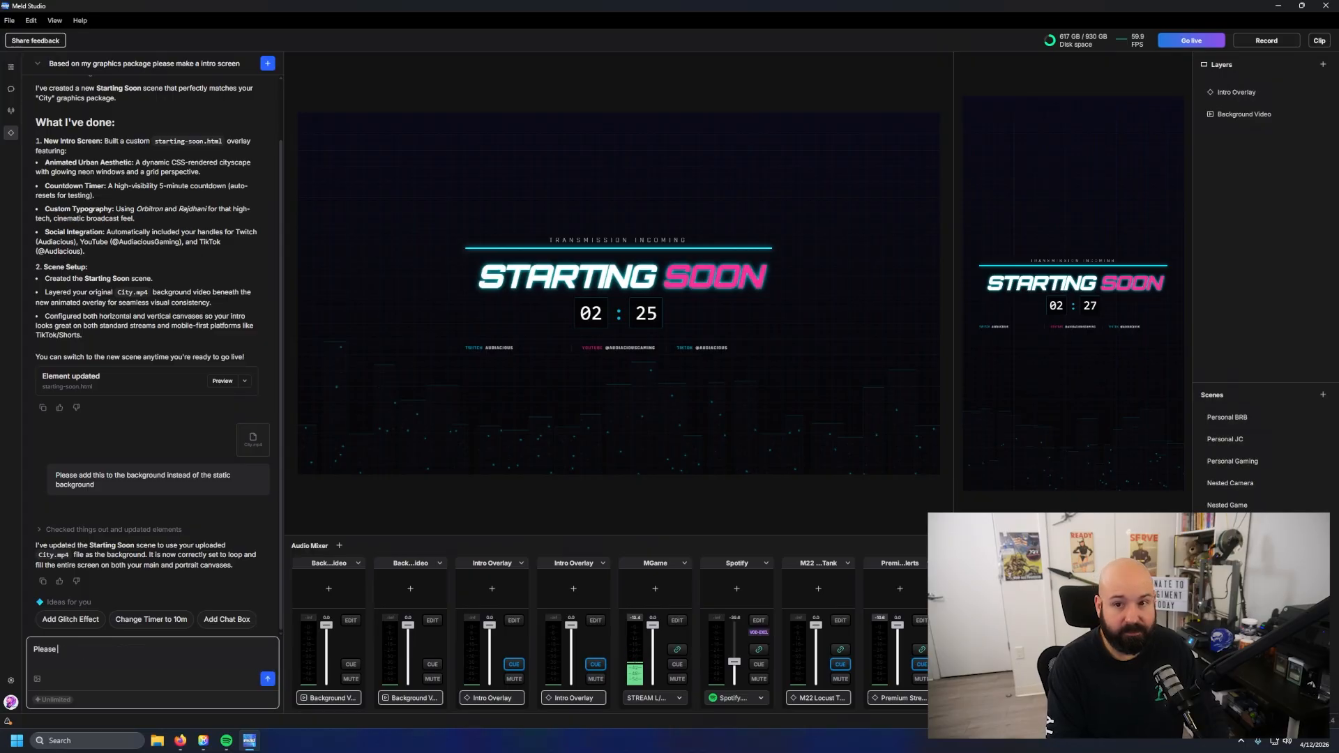
key(BackSpace)
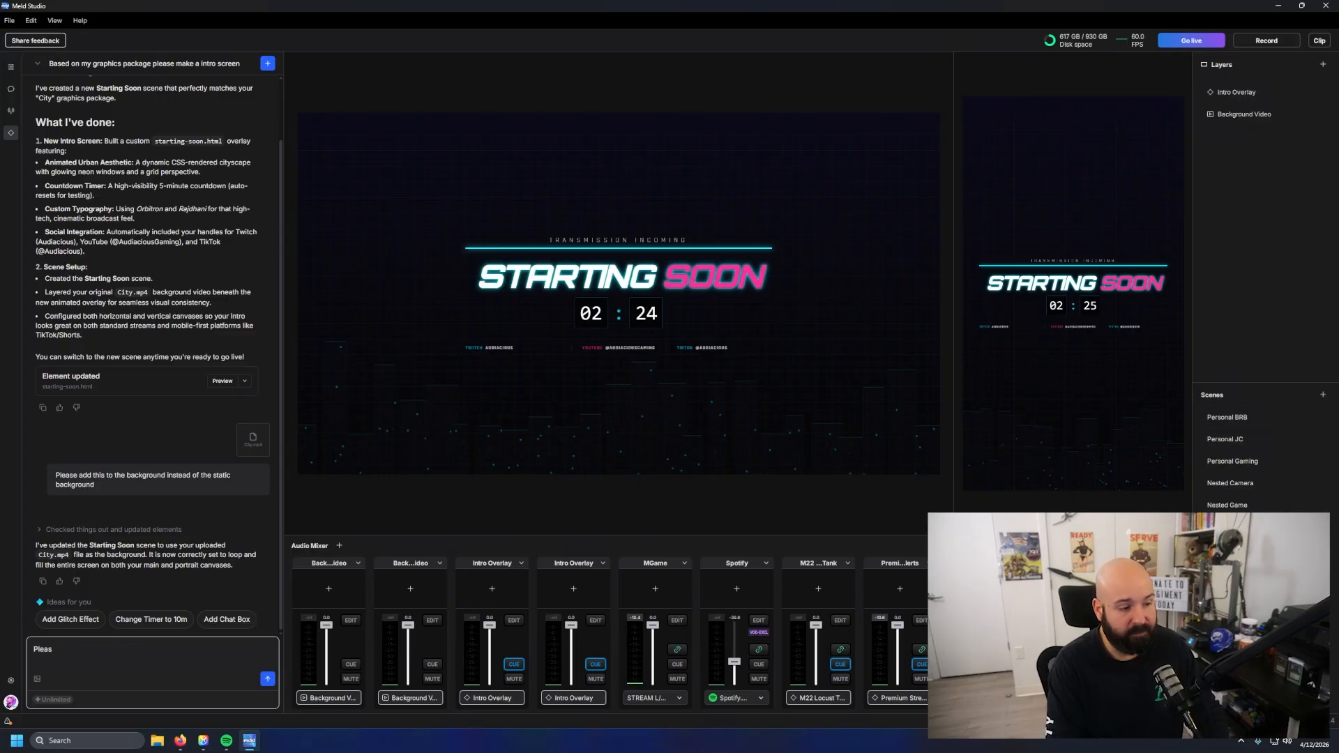
text(e remove the back)
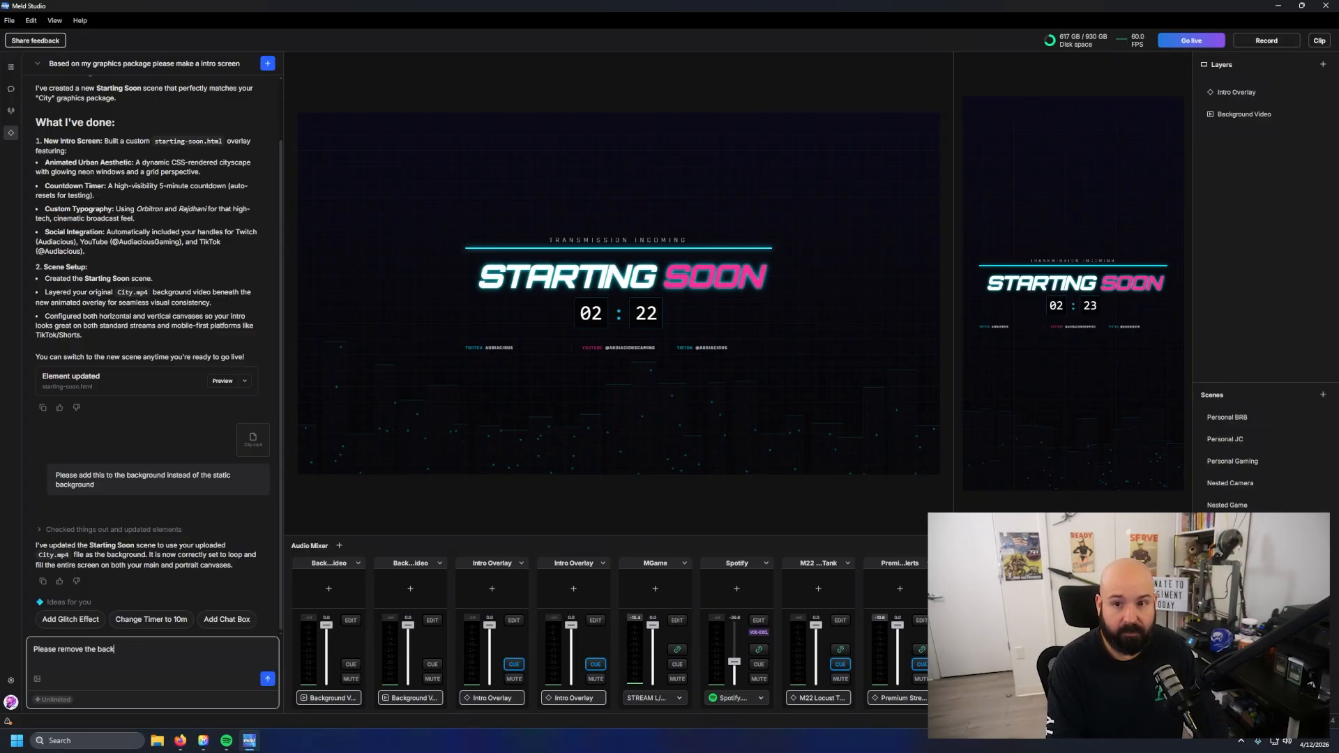
text(ground in the)
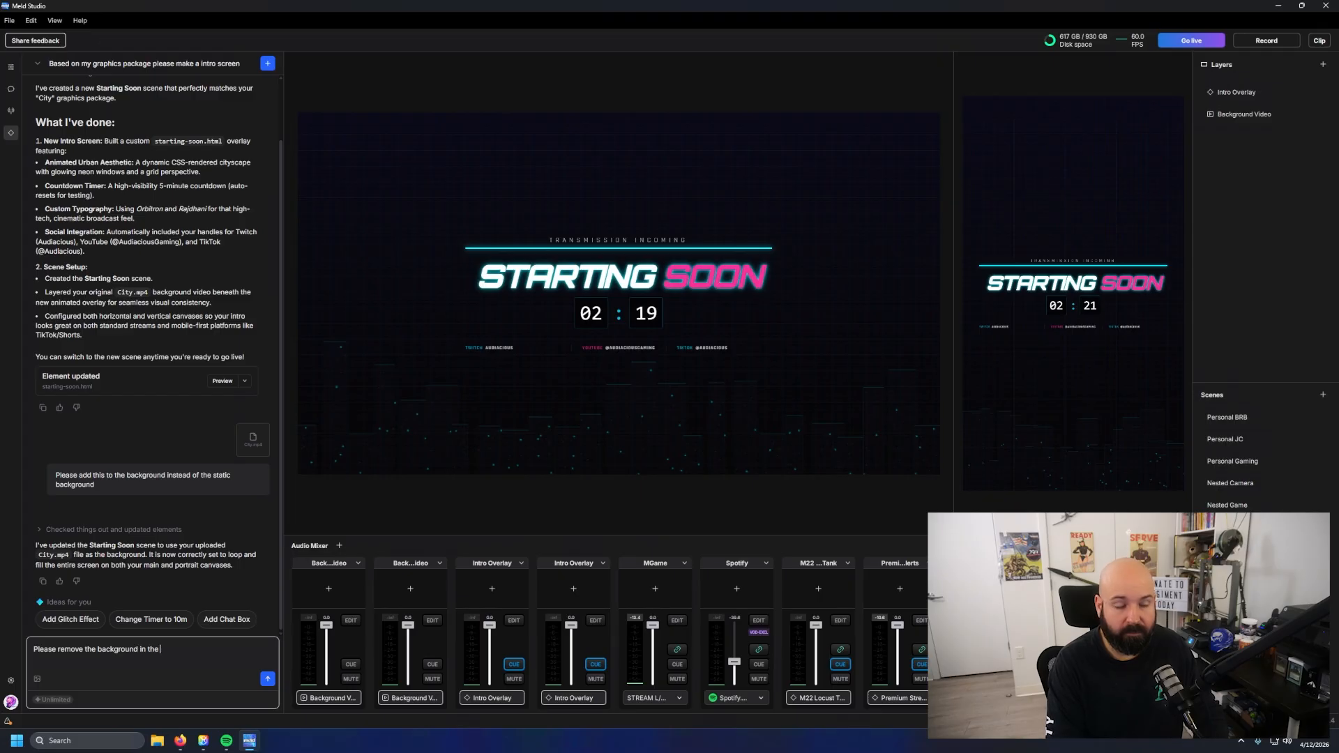
text( "Intro )
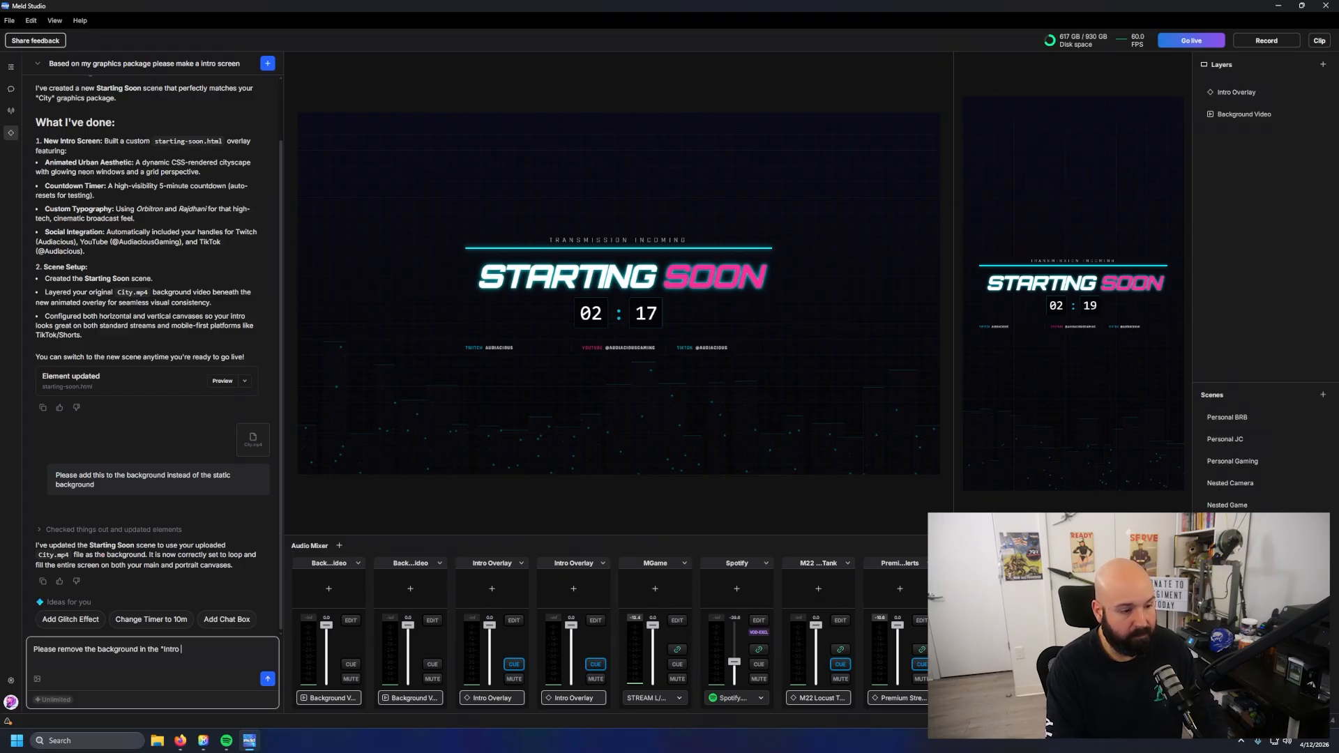
text(Overlay")
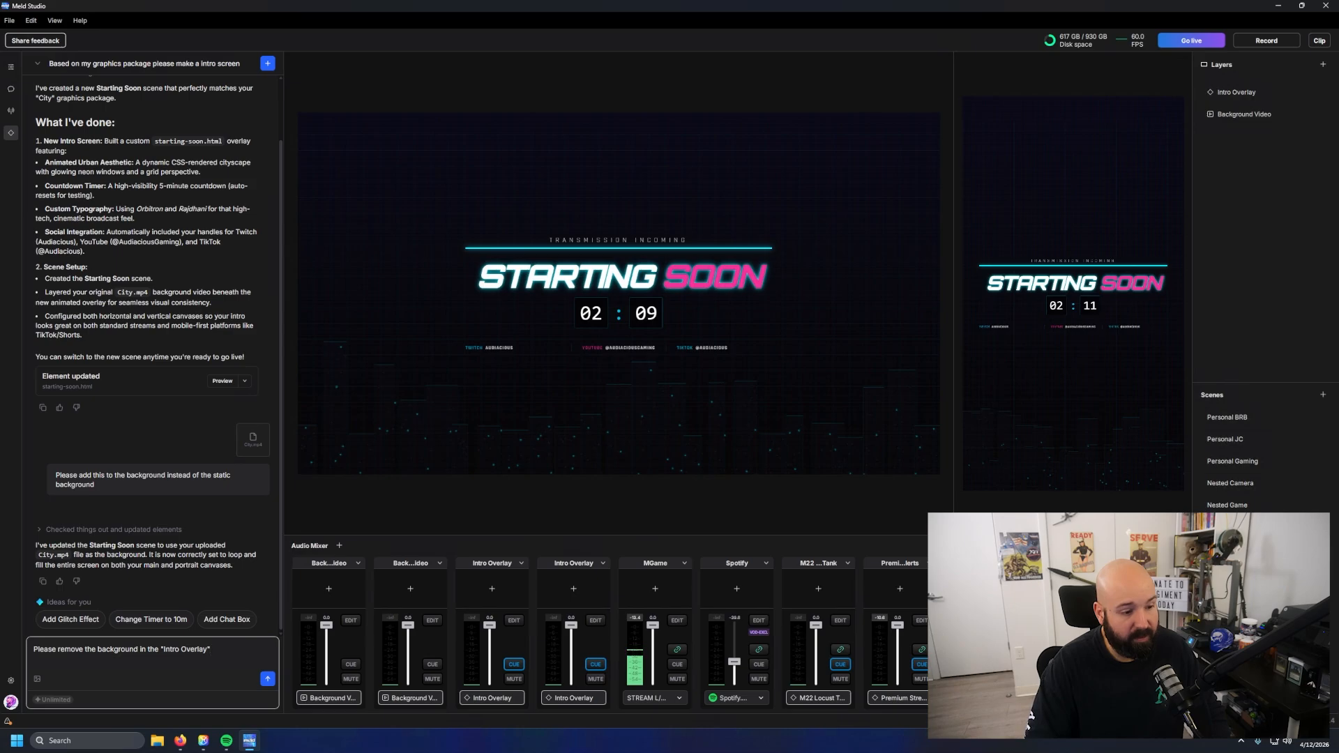
key(Return)
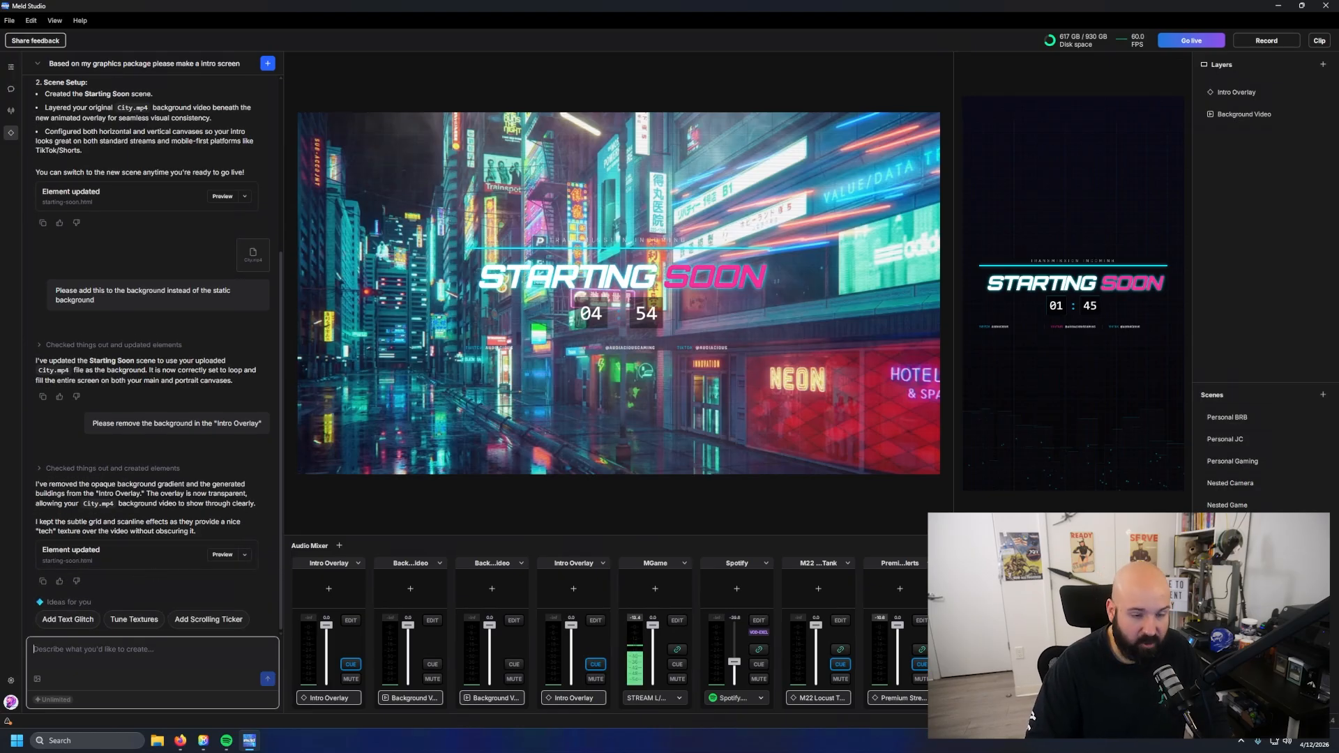
Step: Send the chat prompt "Please make "intro overlay" more visible on the background video"
click(718, 325)
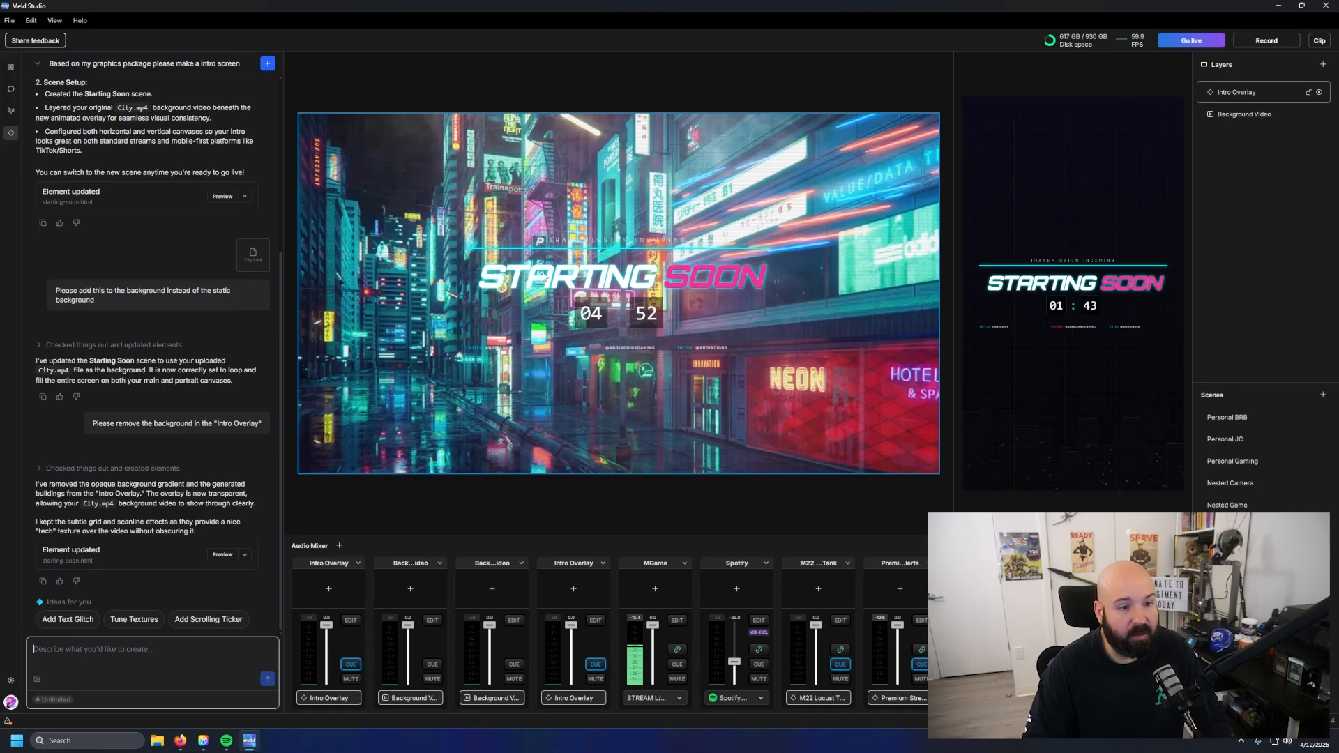
key(Escape)
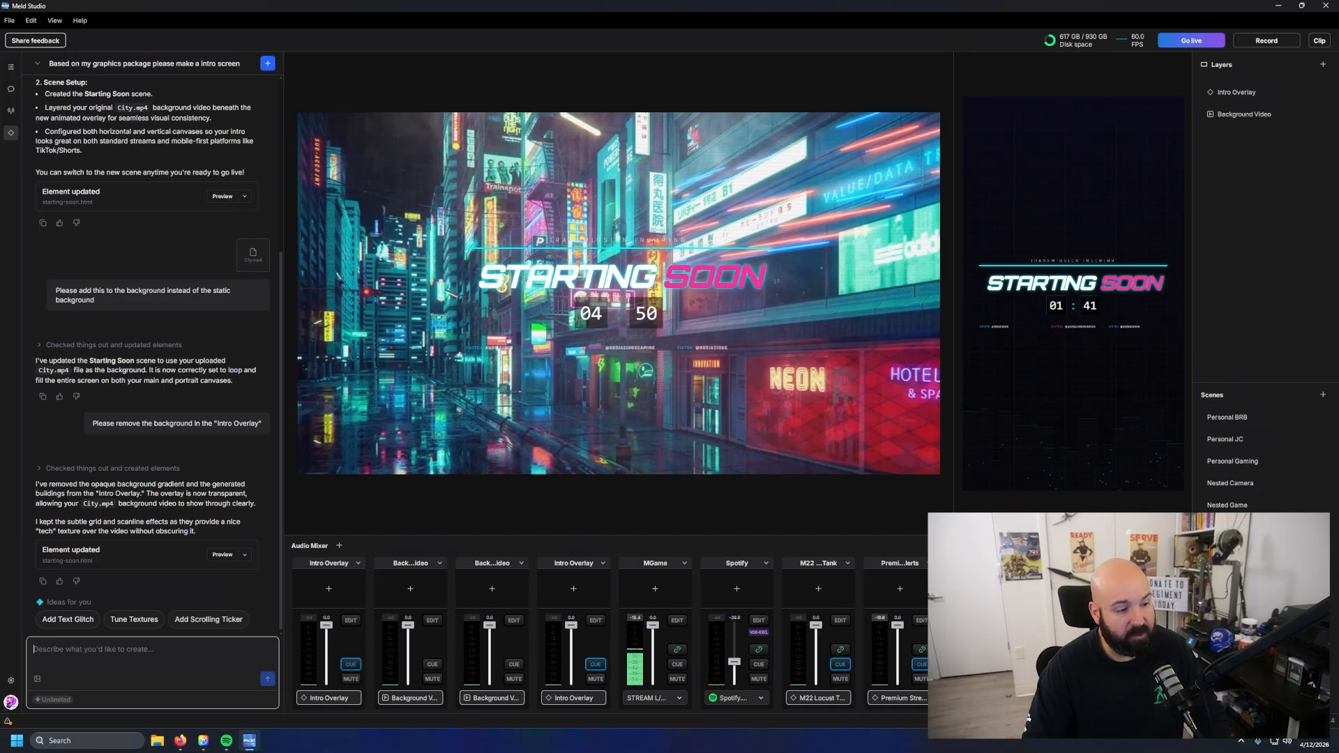
text(Please )
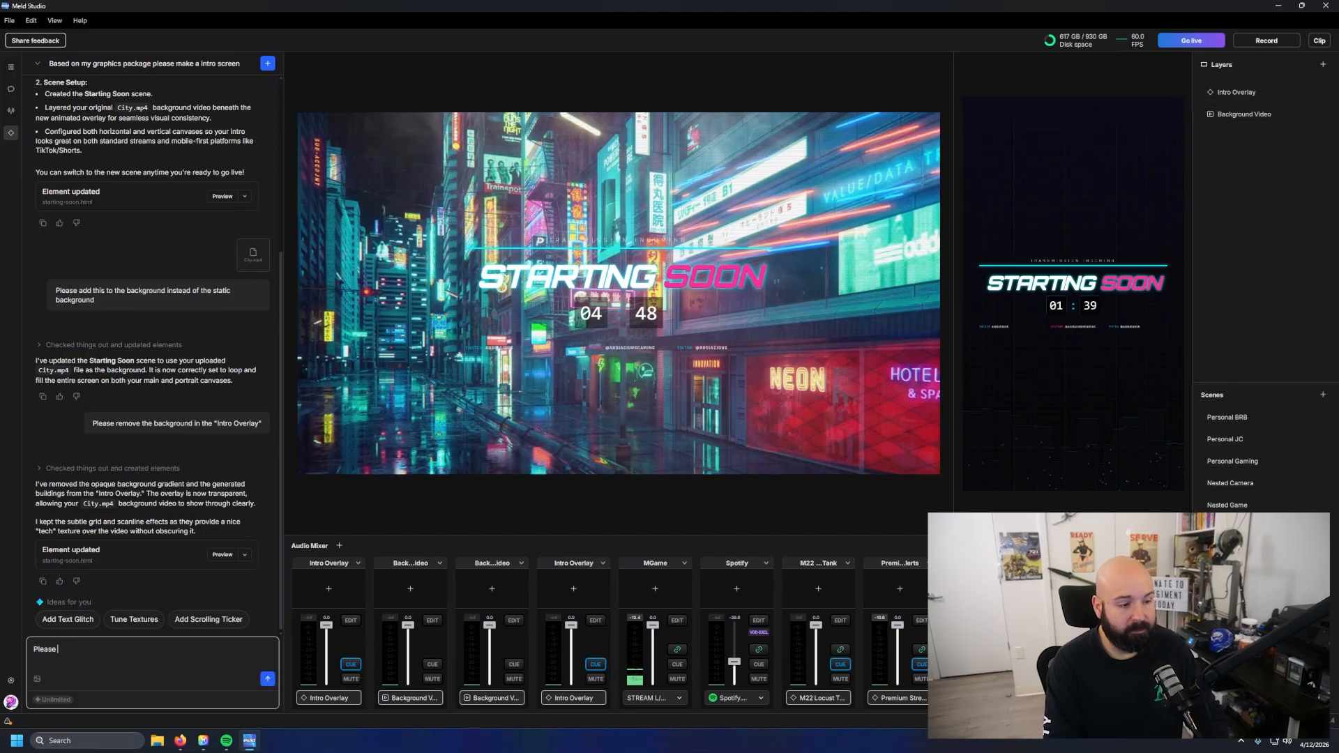
text(make "intro)
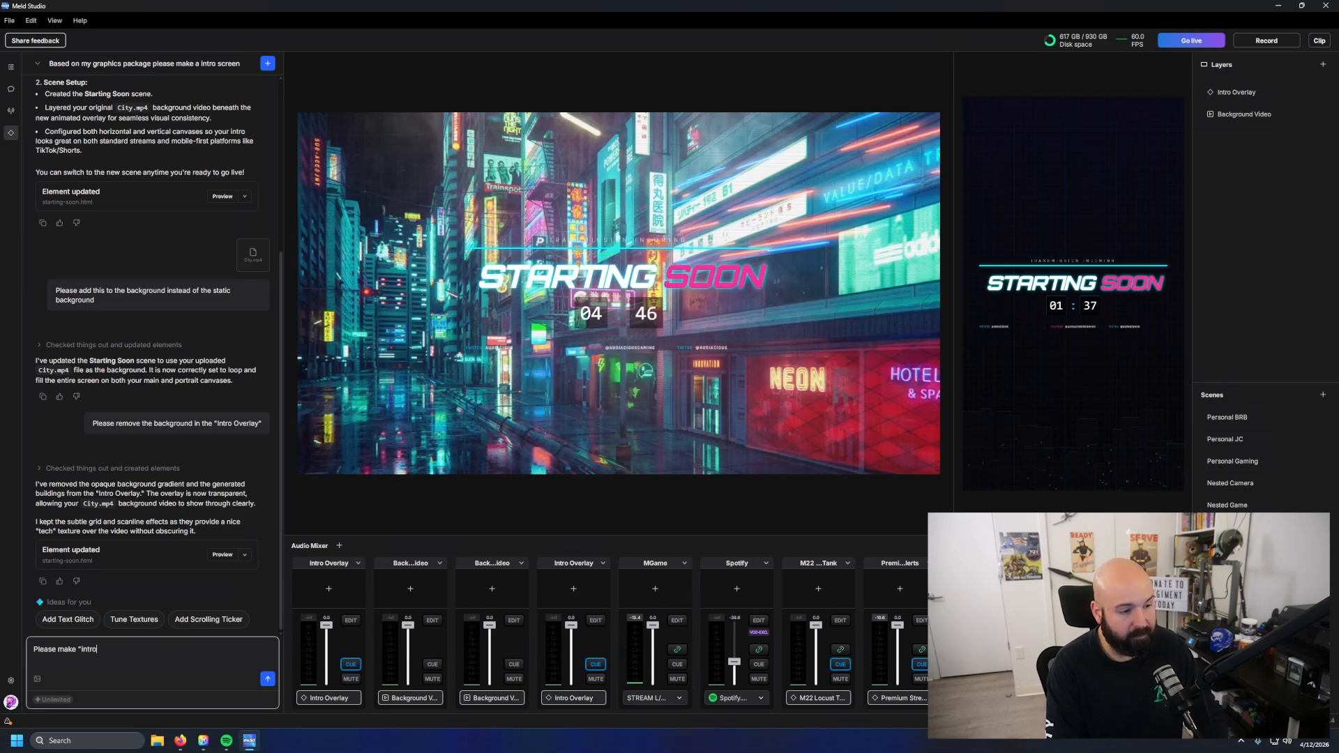
text( overlay" )
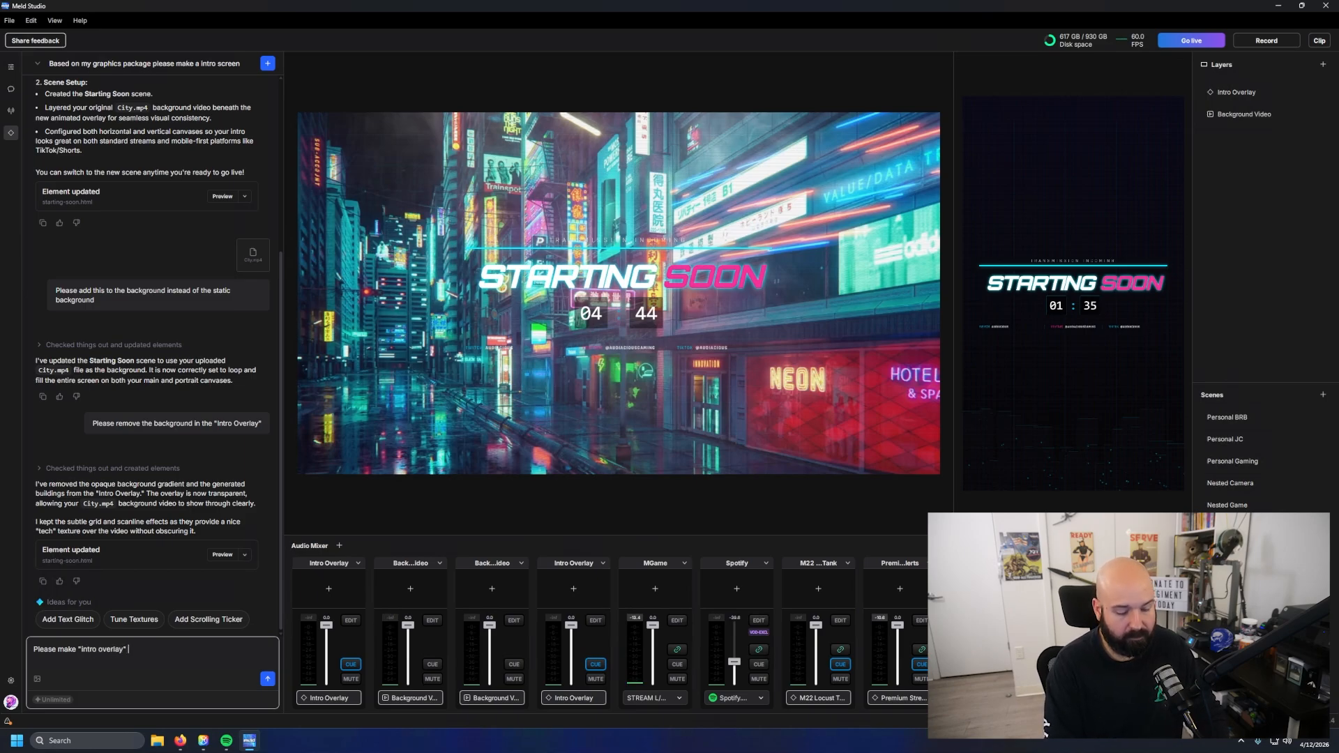
text(more vis)
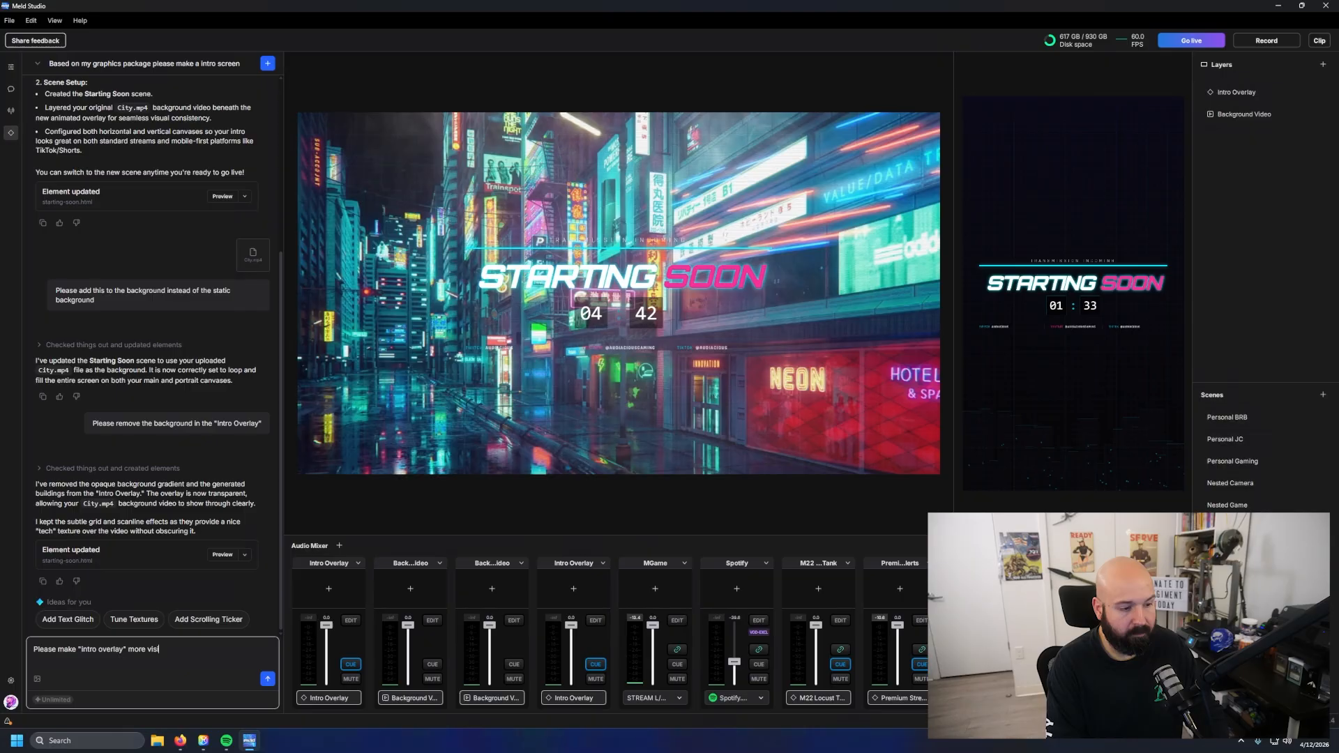
text(ble dn the)
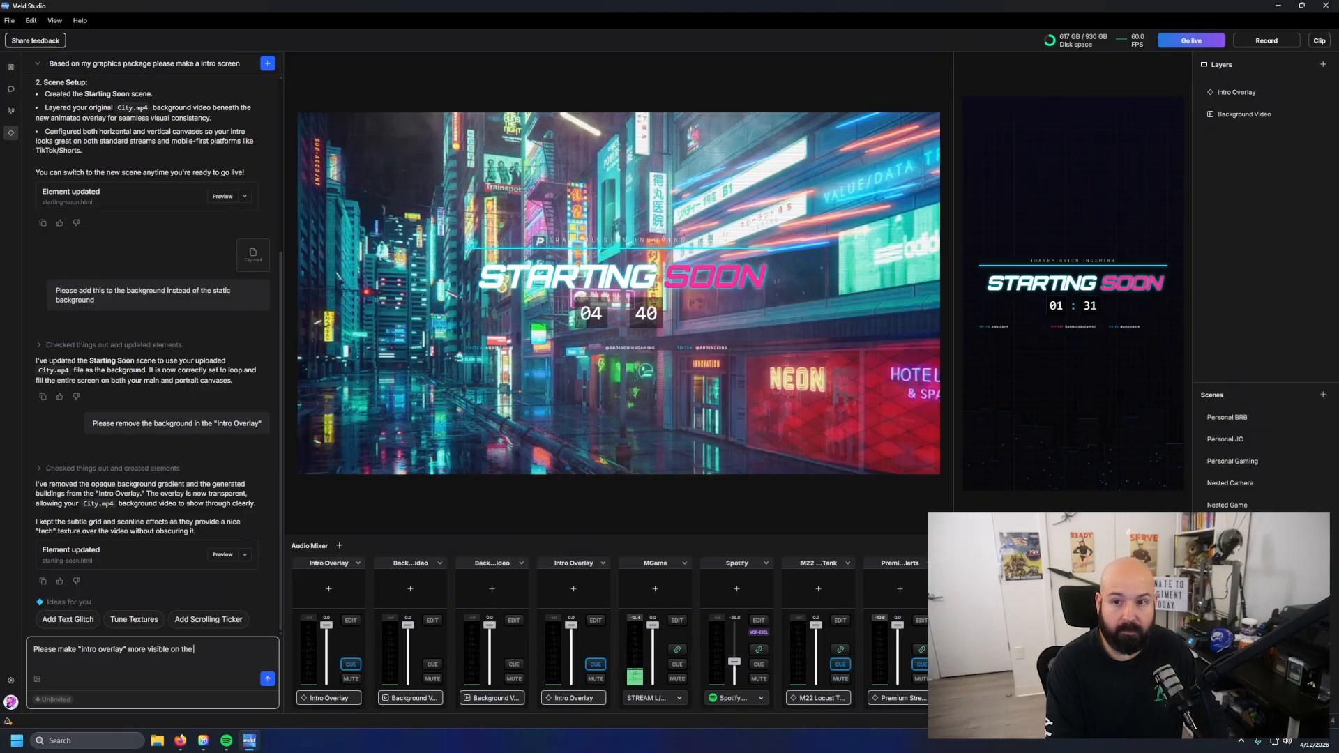
text( back)
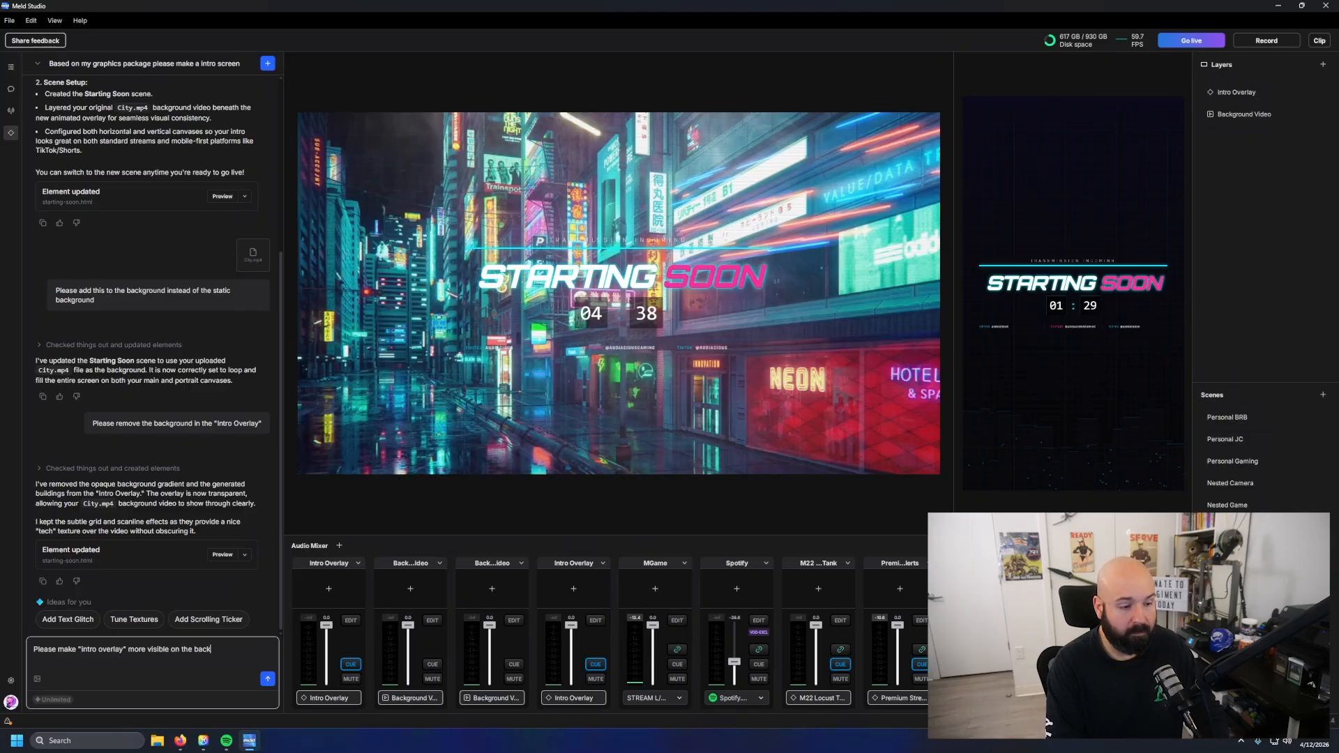
text(ground video)
key(Return)
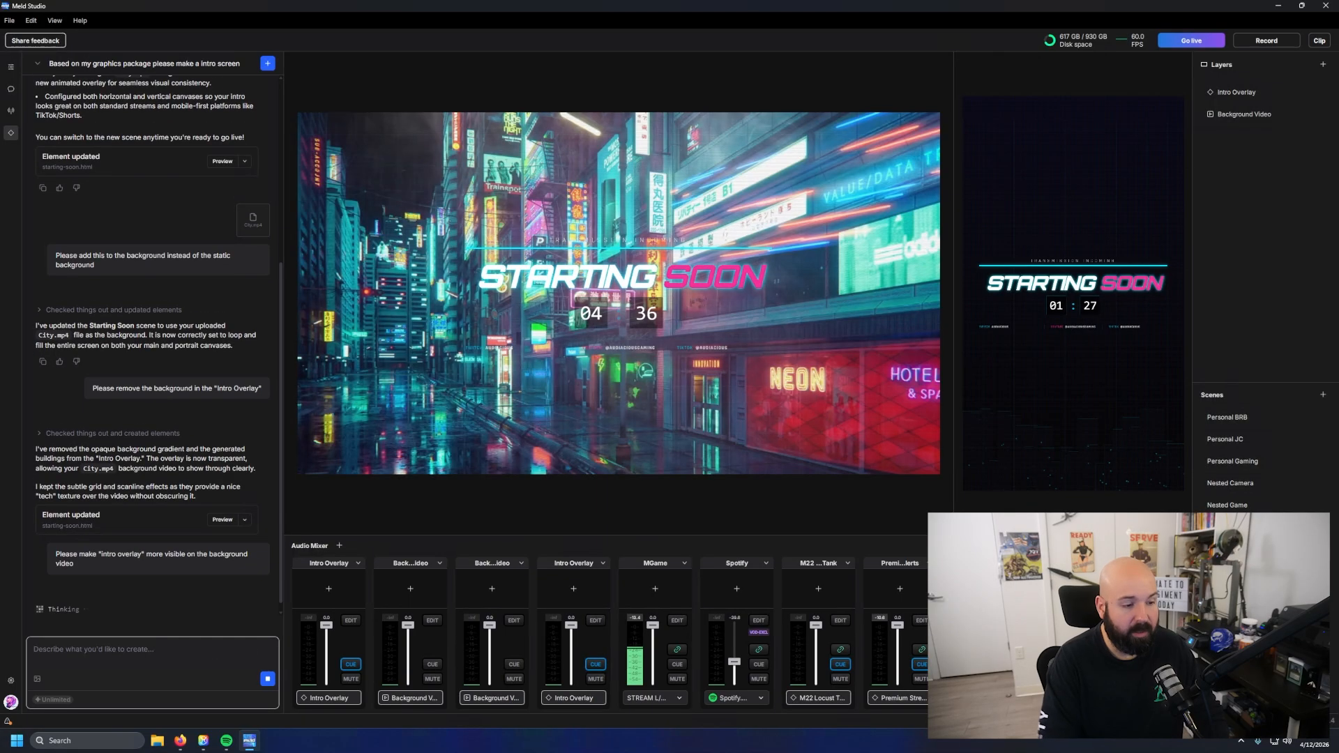
Step: Toggle the Intro Overlay layer off and on to compare the updated overlay with the plain background video
click(497, 372)
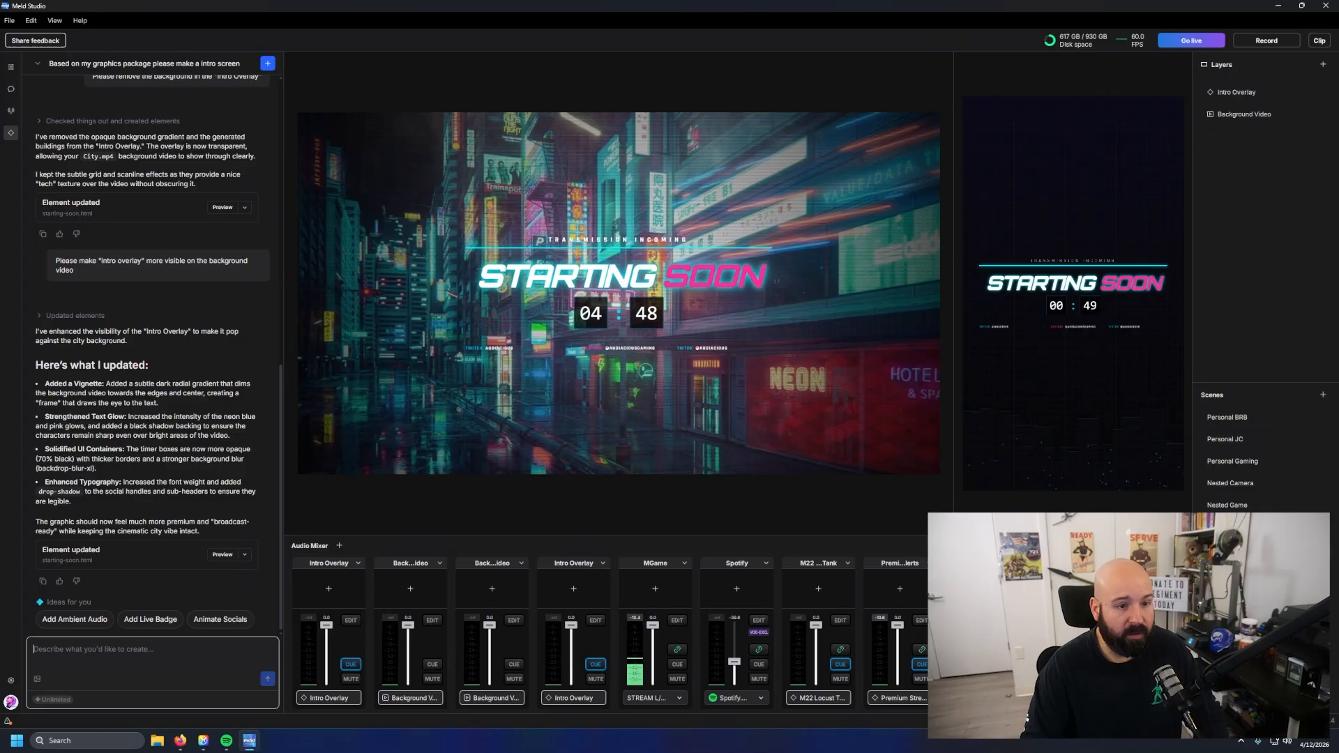
click(1320, 94)
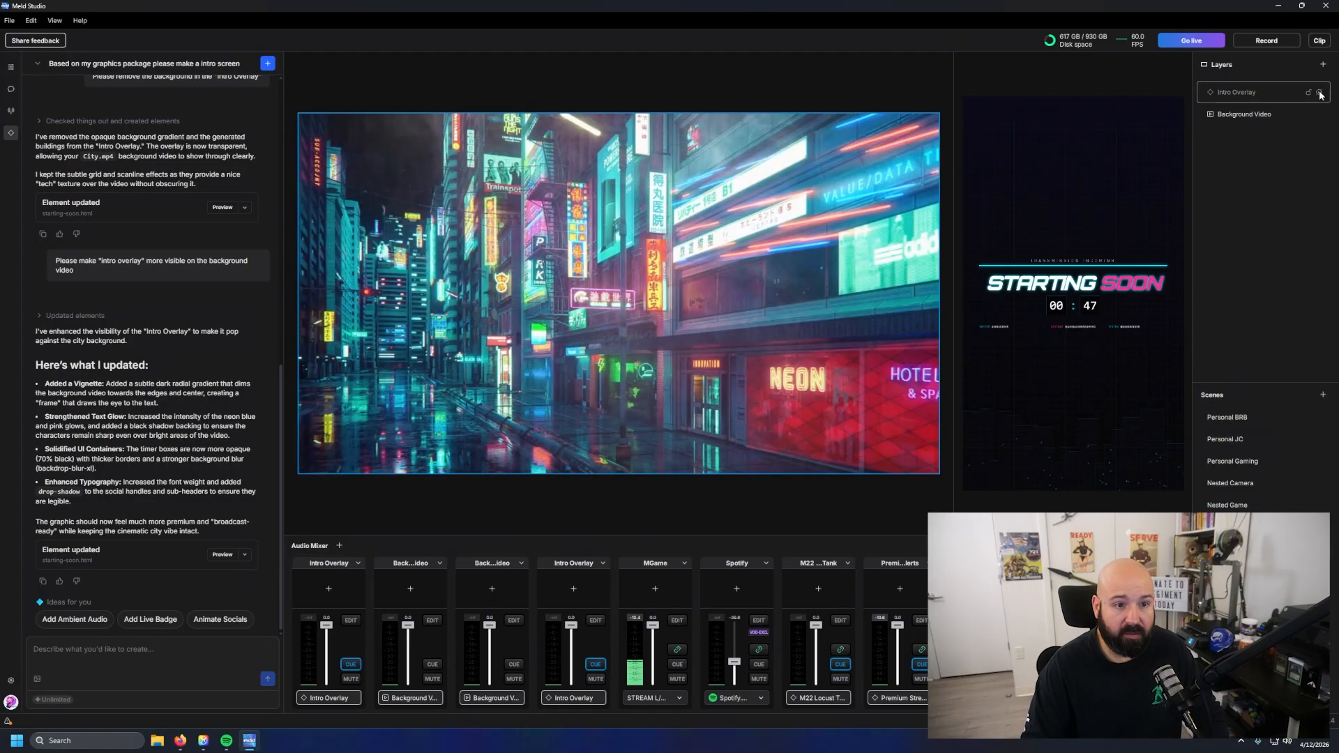
click(1320, 94)
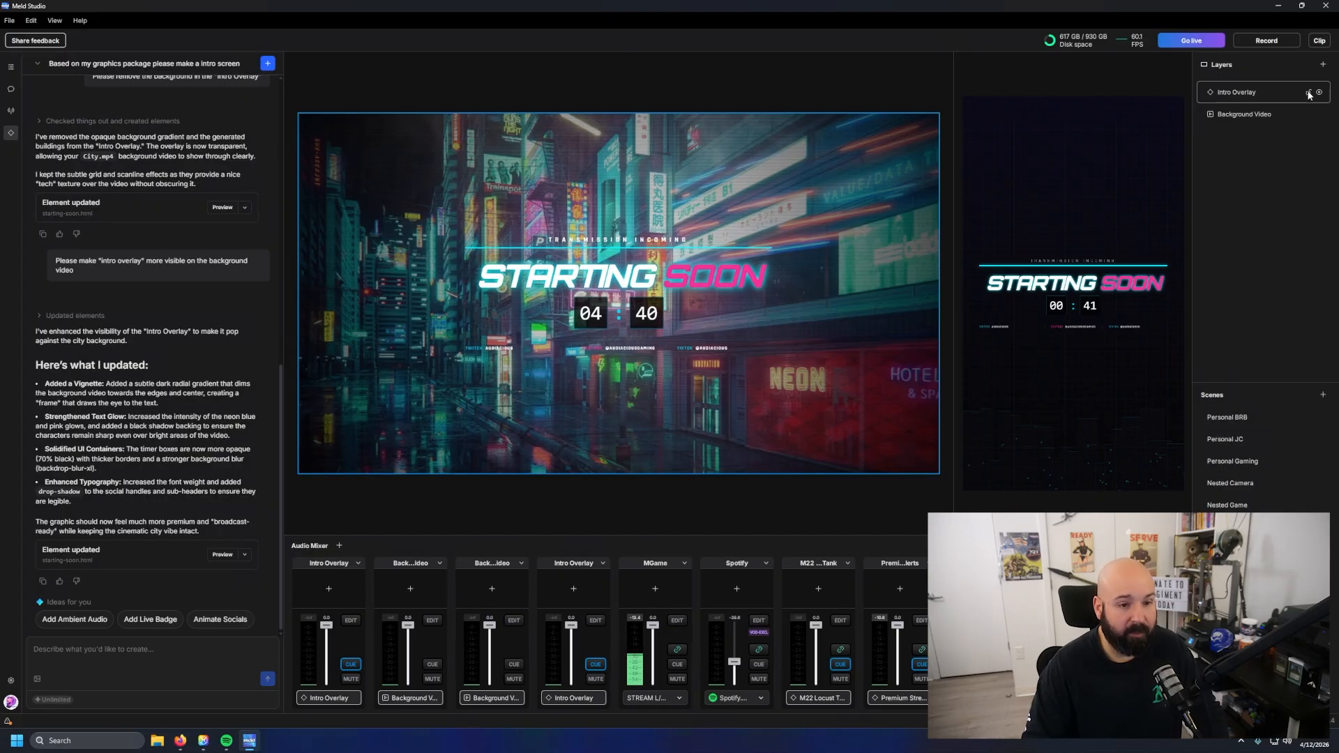
Step: Send the chat prompt "Enlarge the social handles shown on the "Intro Overlay""
click(125, 651)
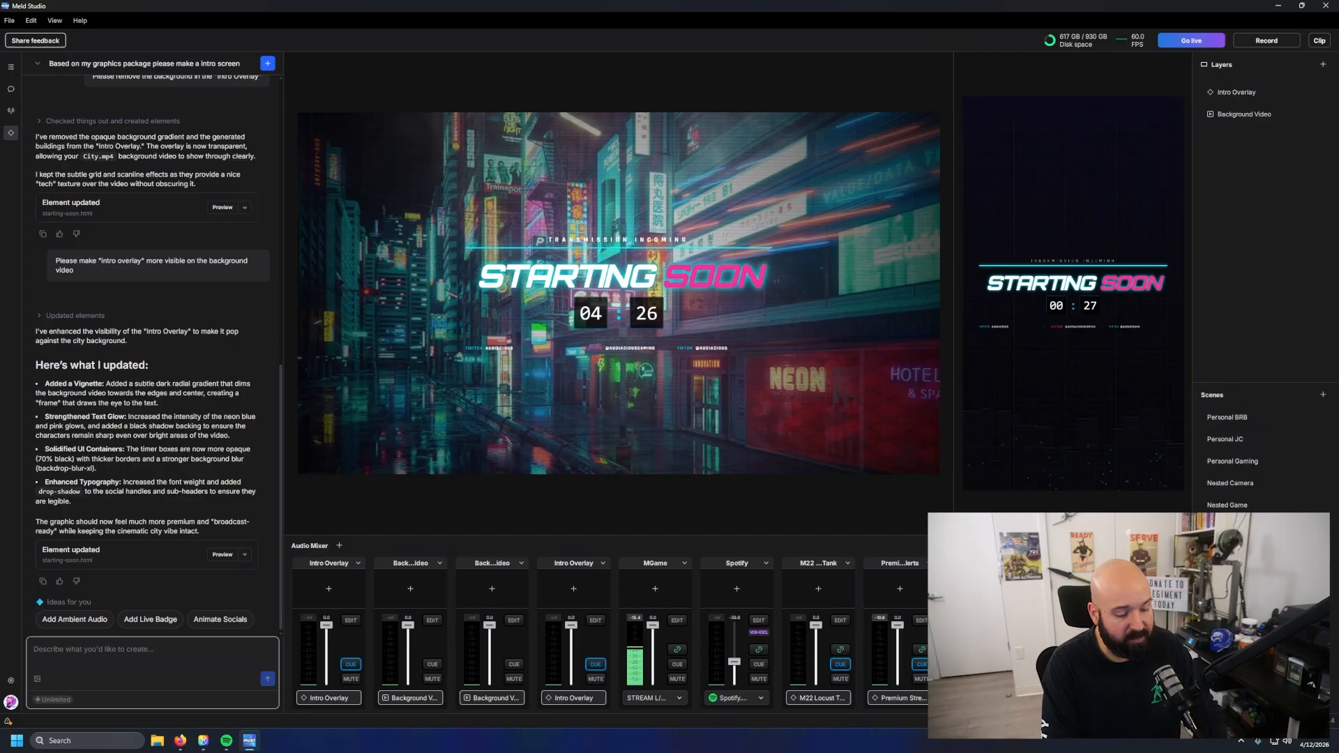
text(Enlar)
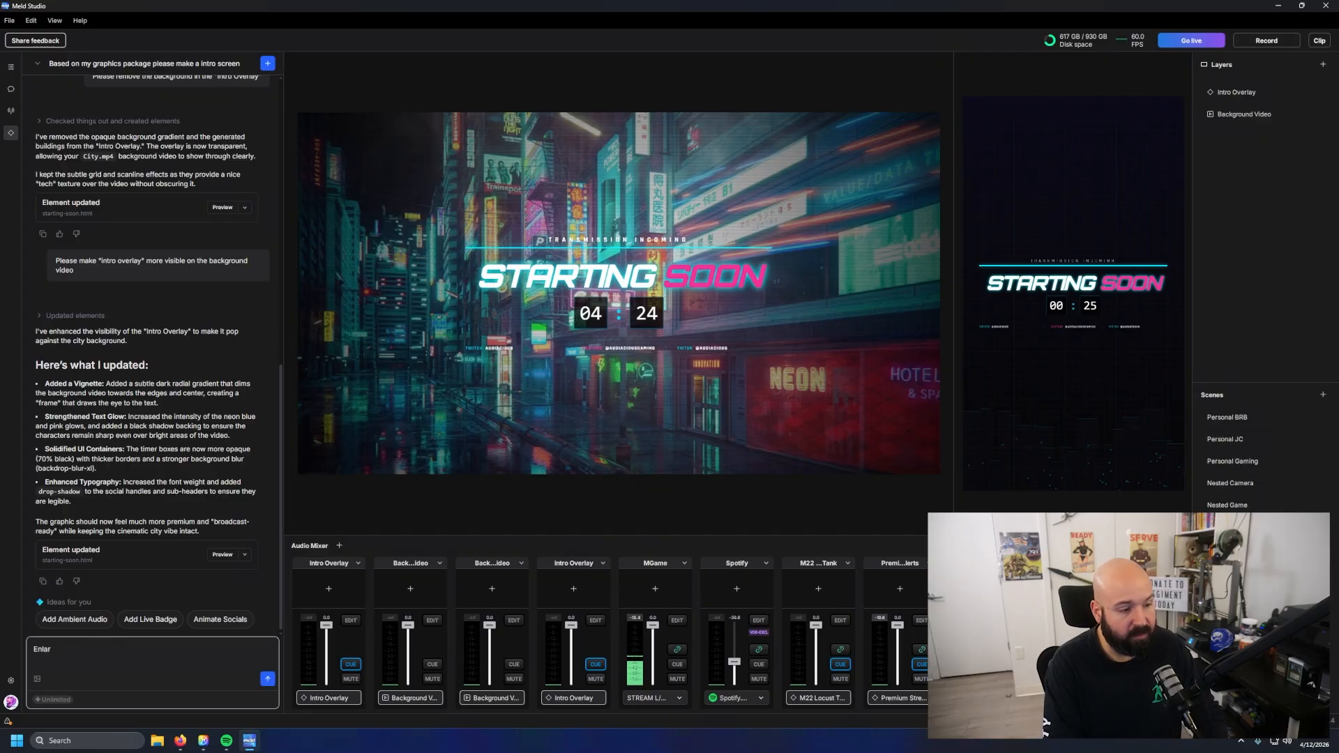
text(ge the socia)
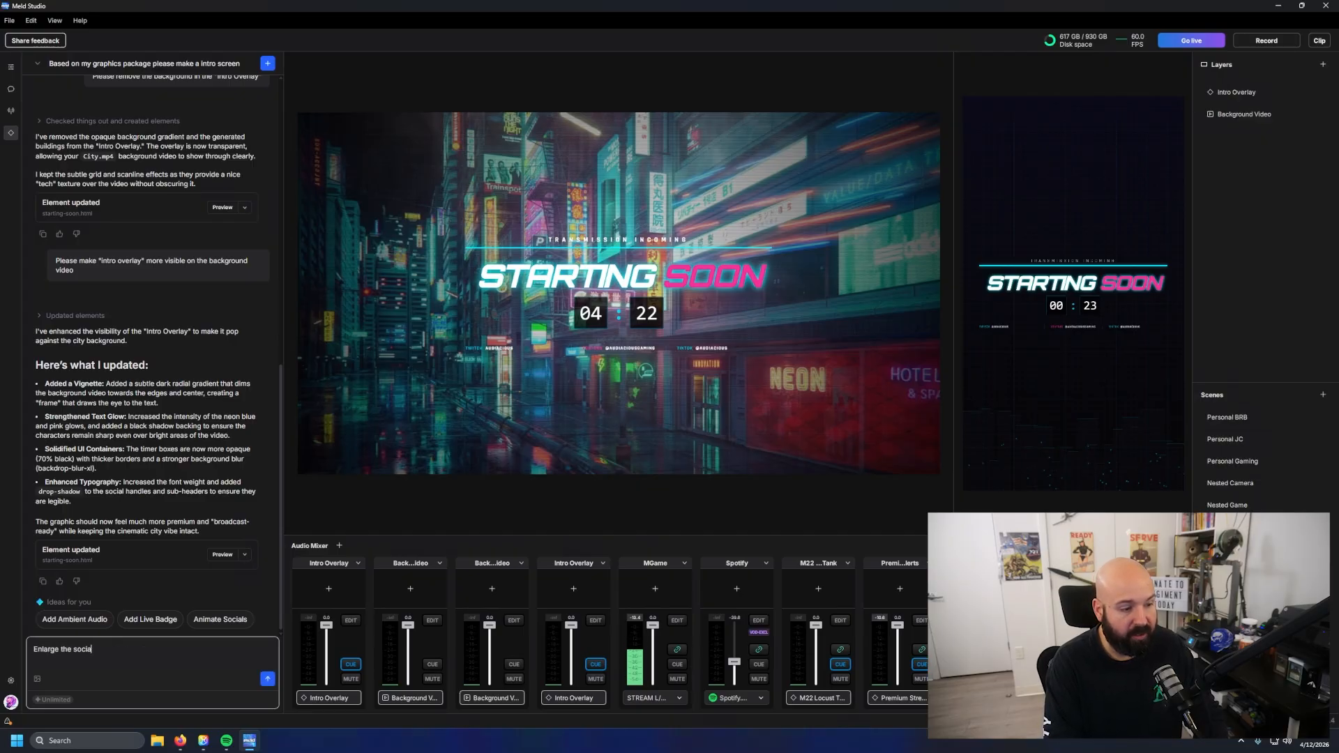
text(l handles shown on the )
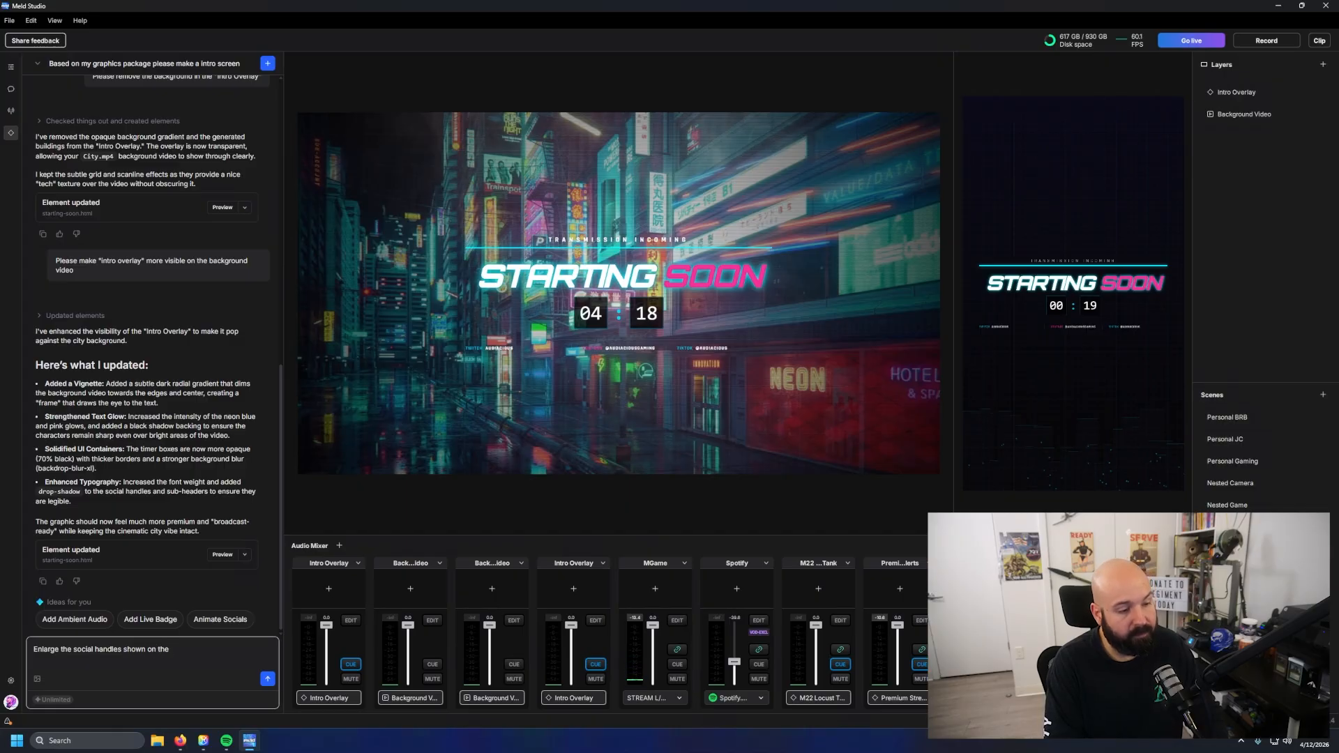
text(starting so)
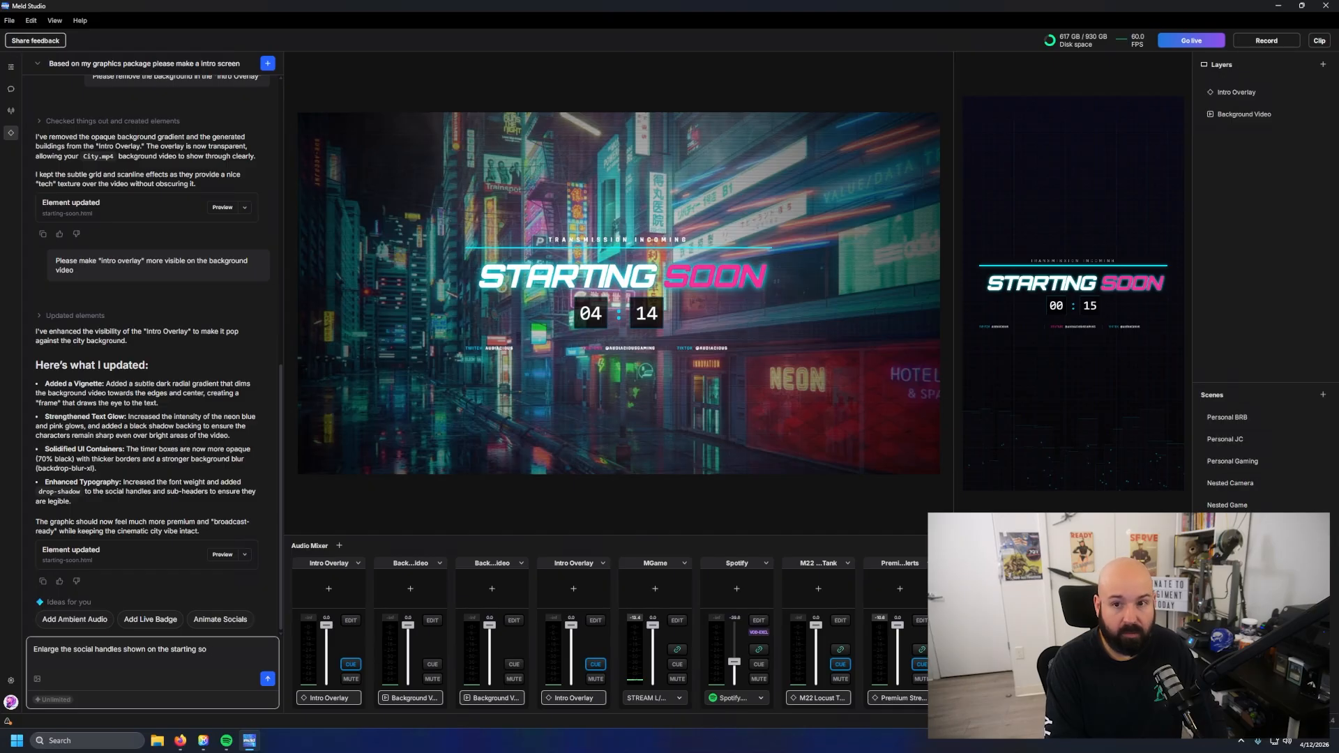
key(BackSpace)
key(BackSpace)
key(BackSpace)
key(BackSpace)
key(BackSpace)
key(BackSpace)
key(BackSpace)
key(BackSpace)
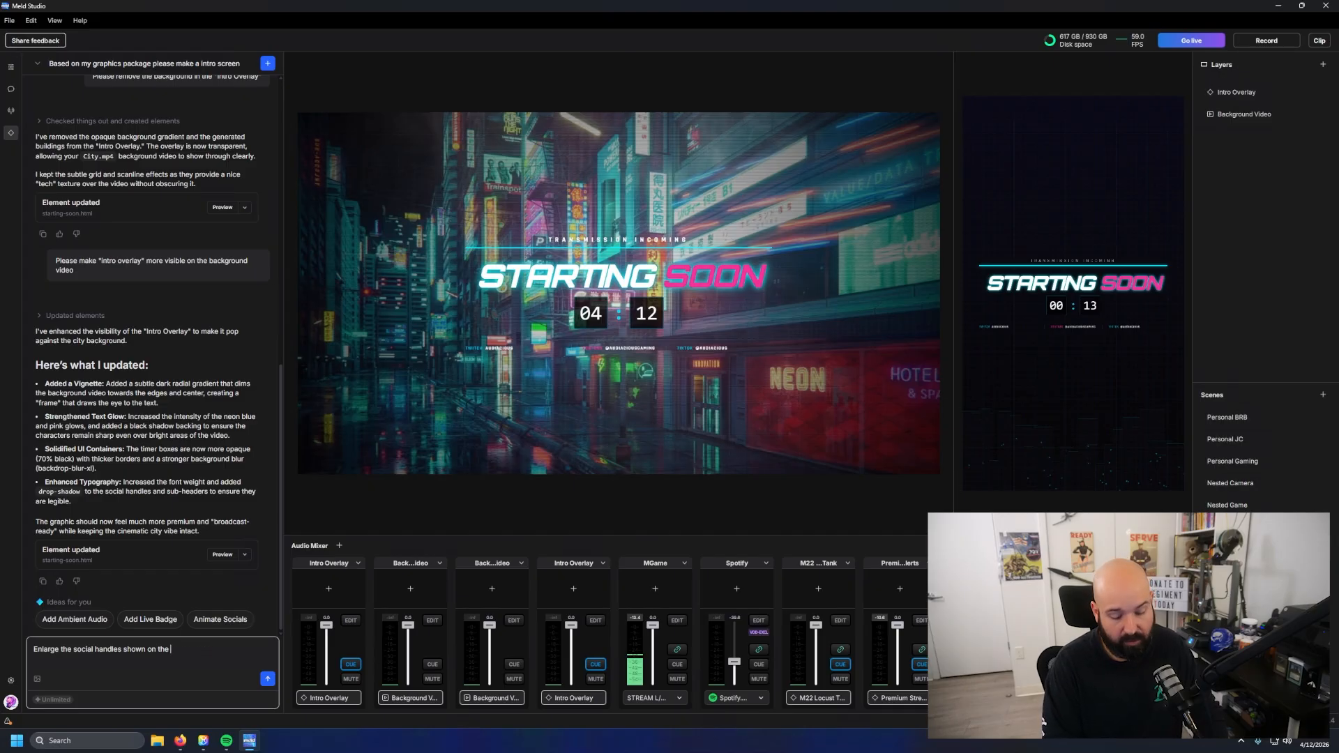
text("Intro Over)
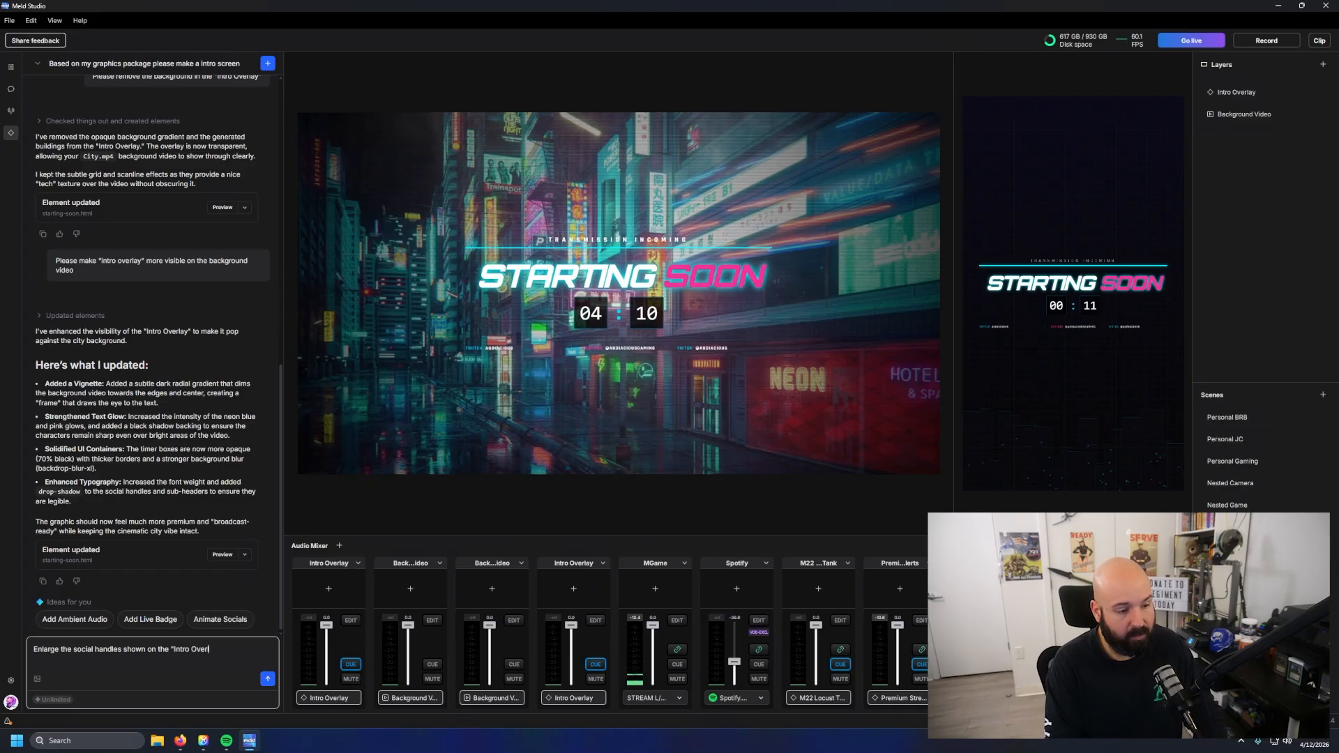
text(lay")
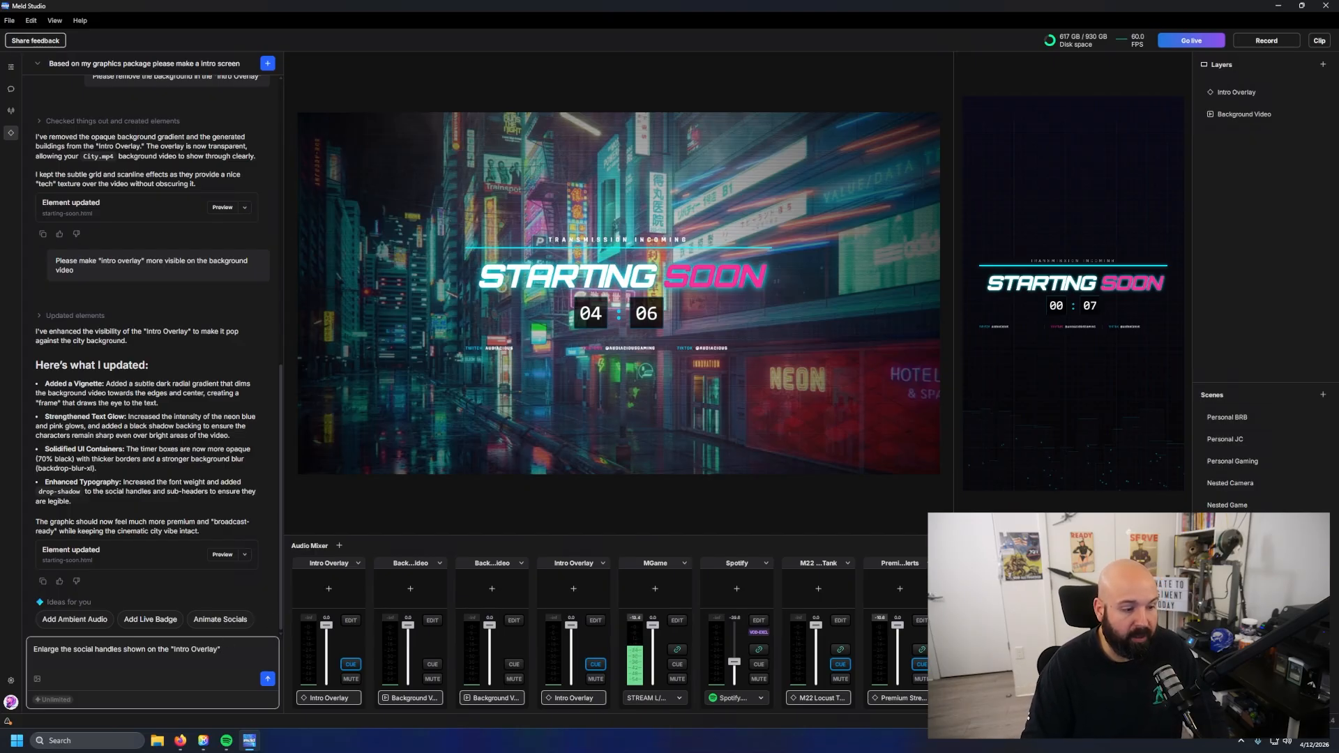
drag(170, 649, 222, 649)
click(1252, 95)
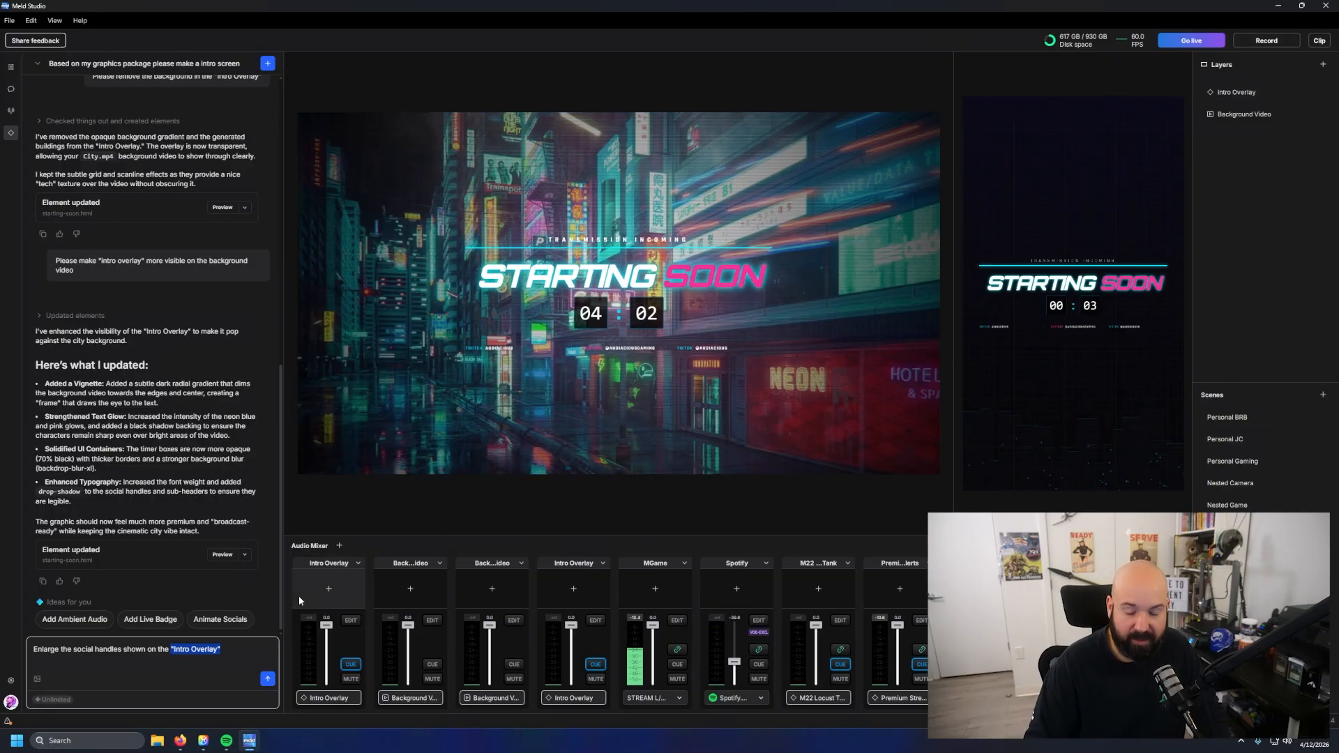
click(229, 651)
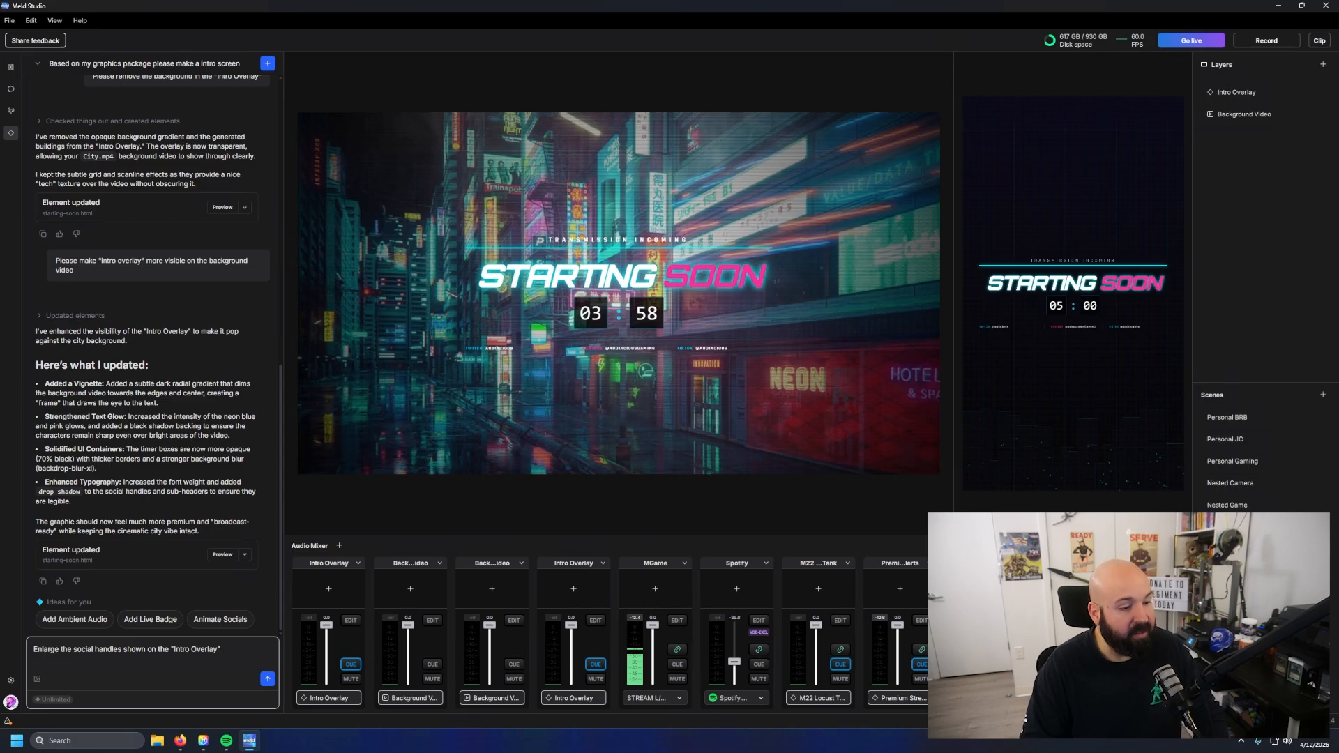
key(Return)
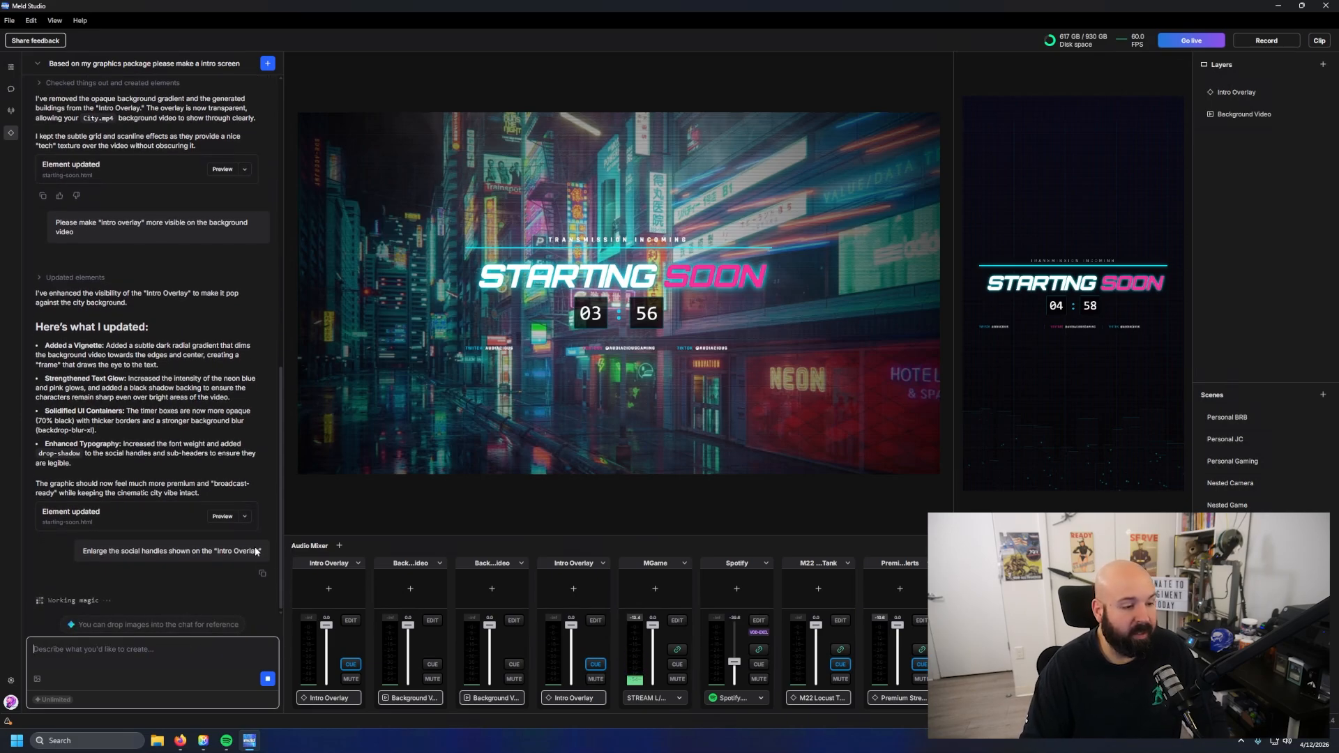
click(541, 399)
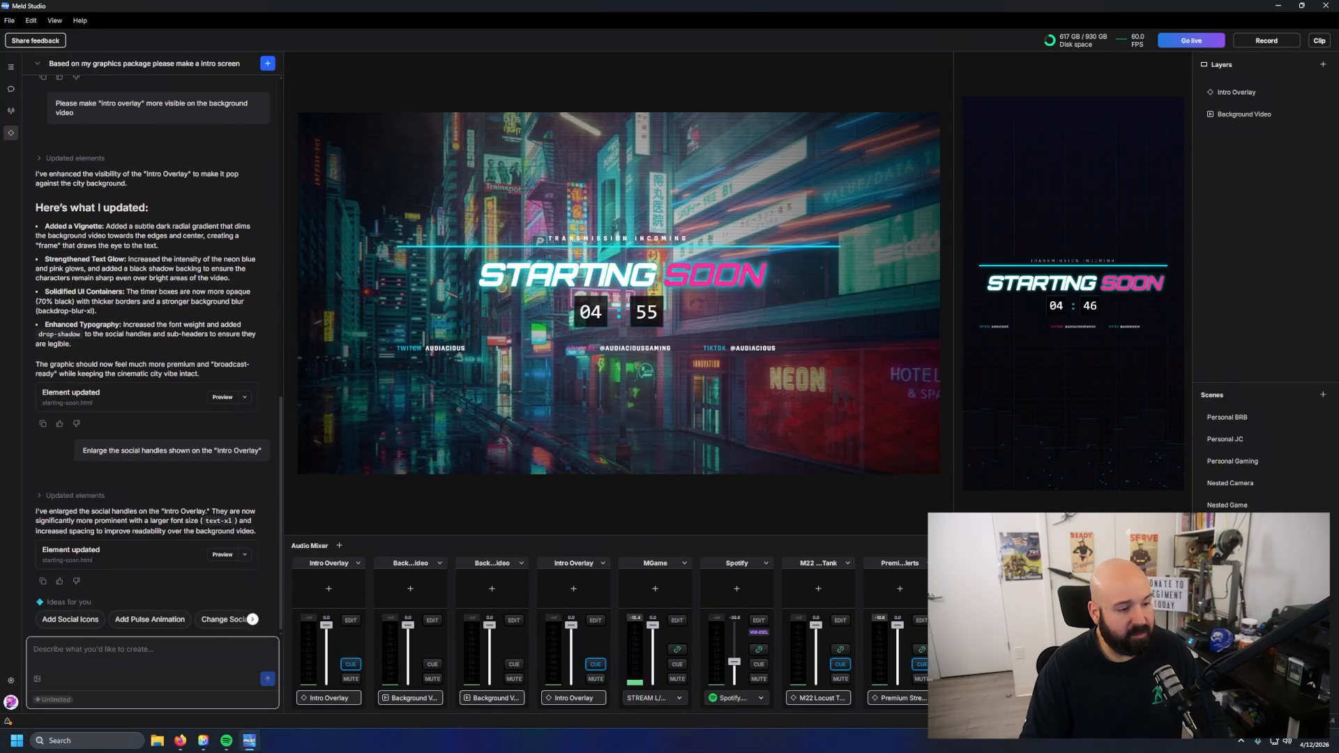
Step: Send the chat prompt "Please increase the size to 4x and evenly space them."
text(Ple)
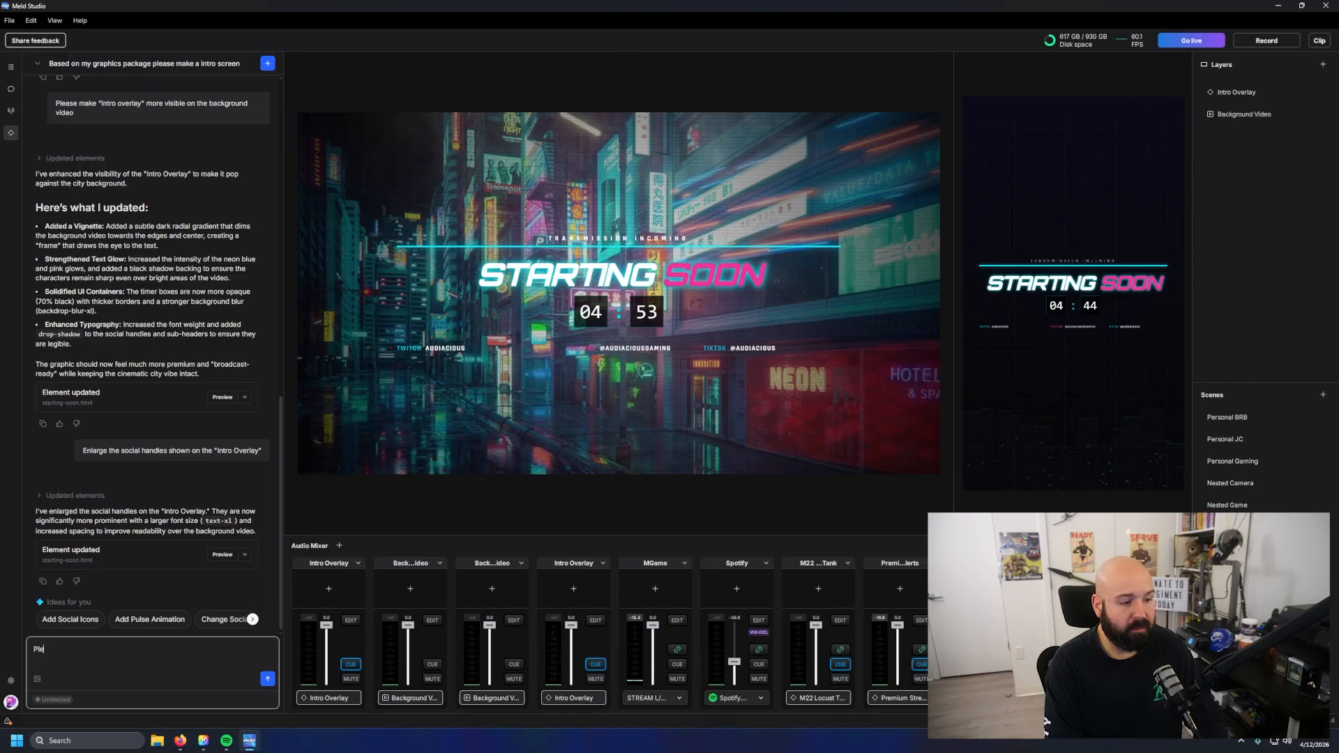
text(ase)
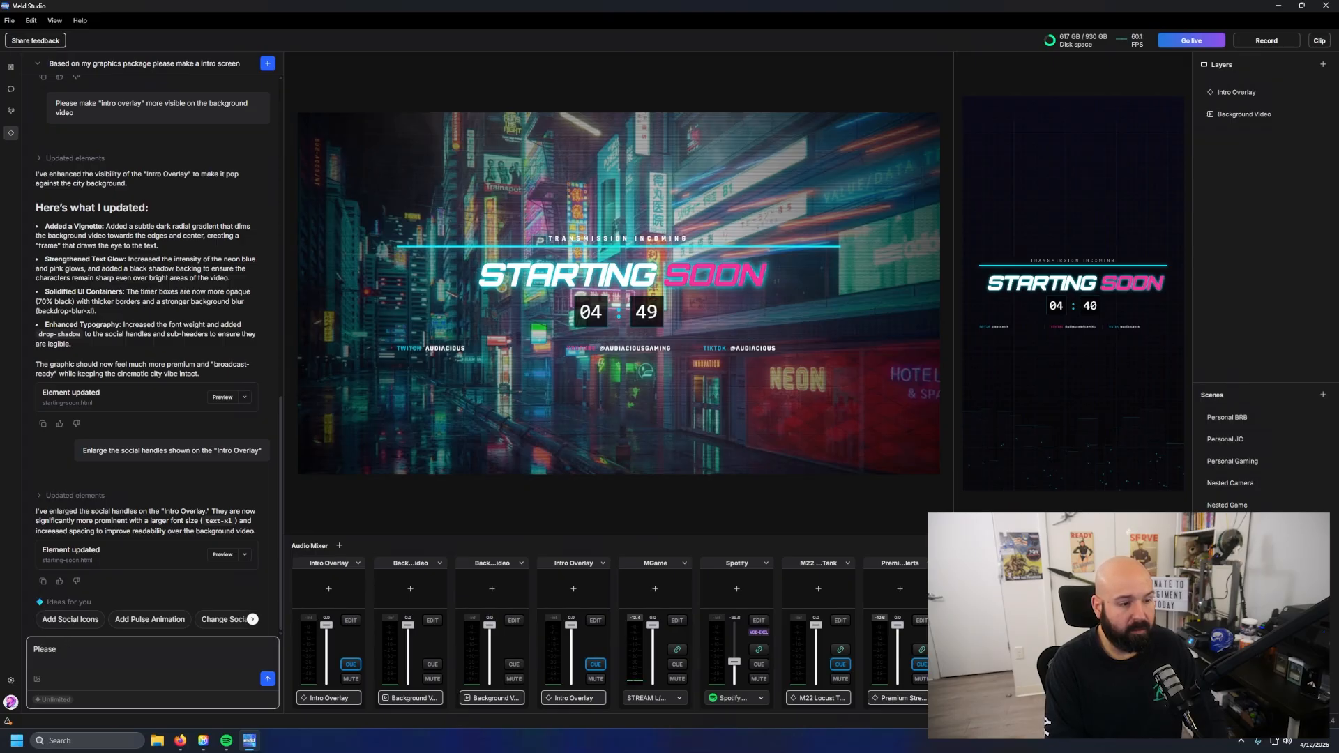
text( addincre)
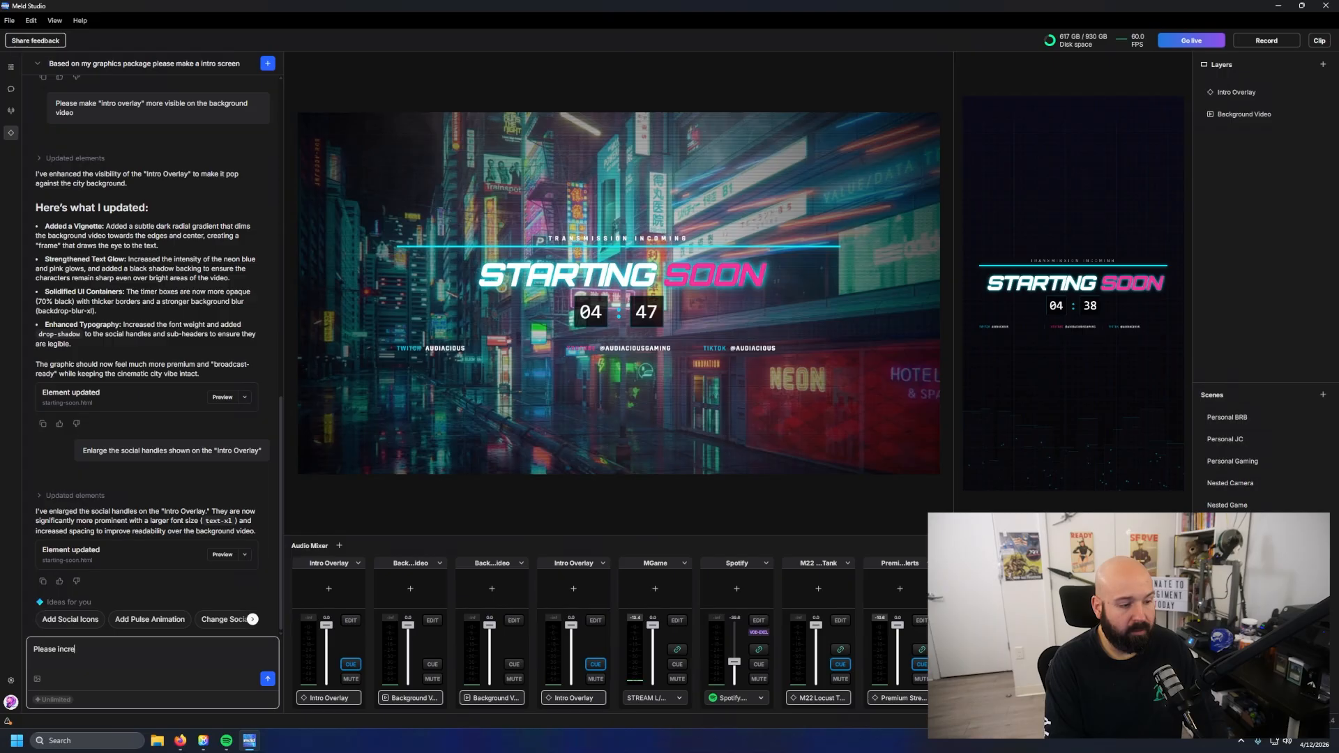
text(ase the size to)
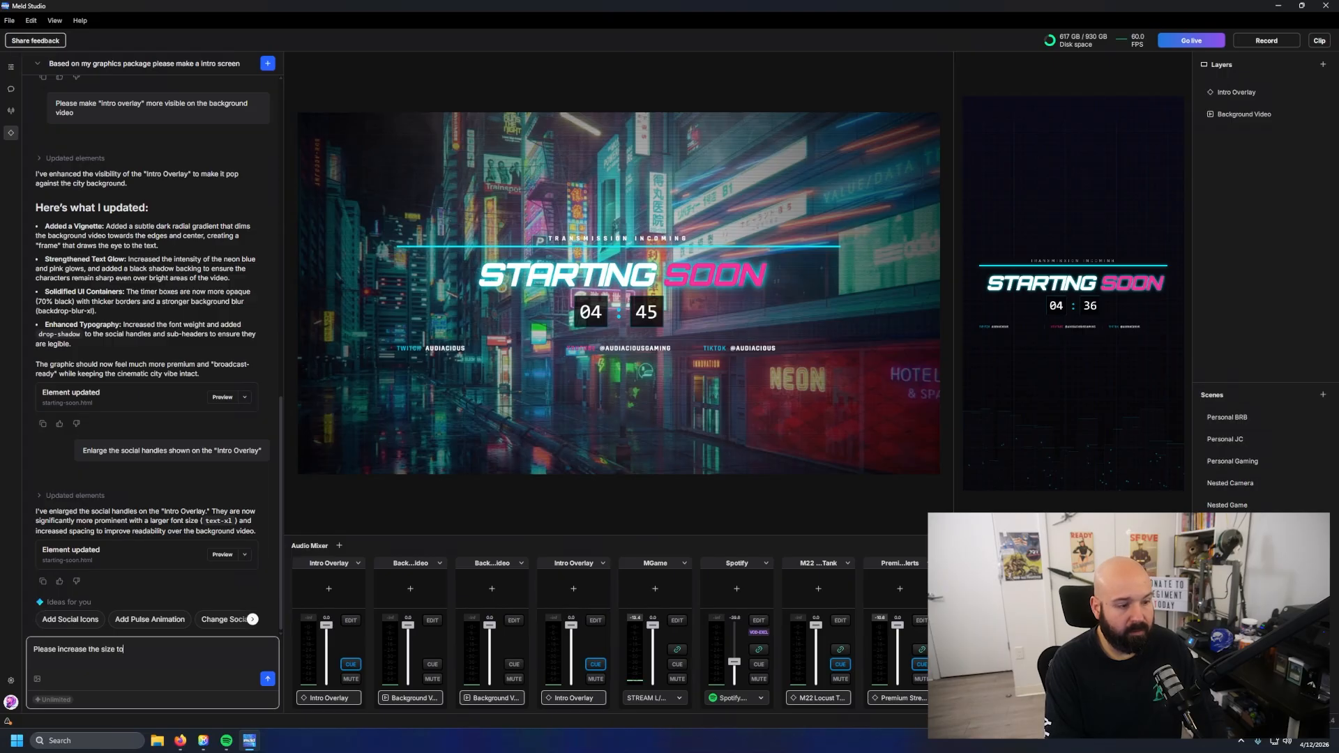
text( 4x)
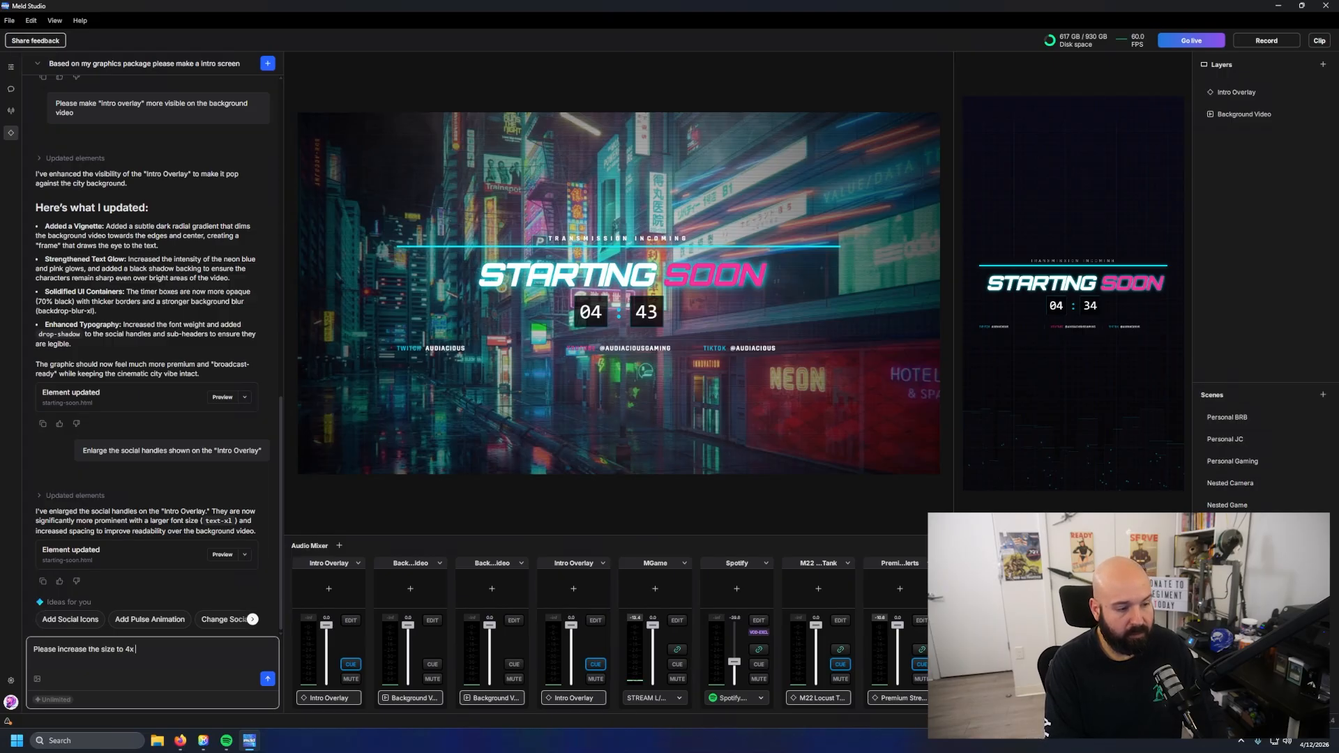
text( and make)
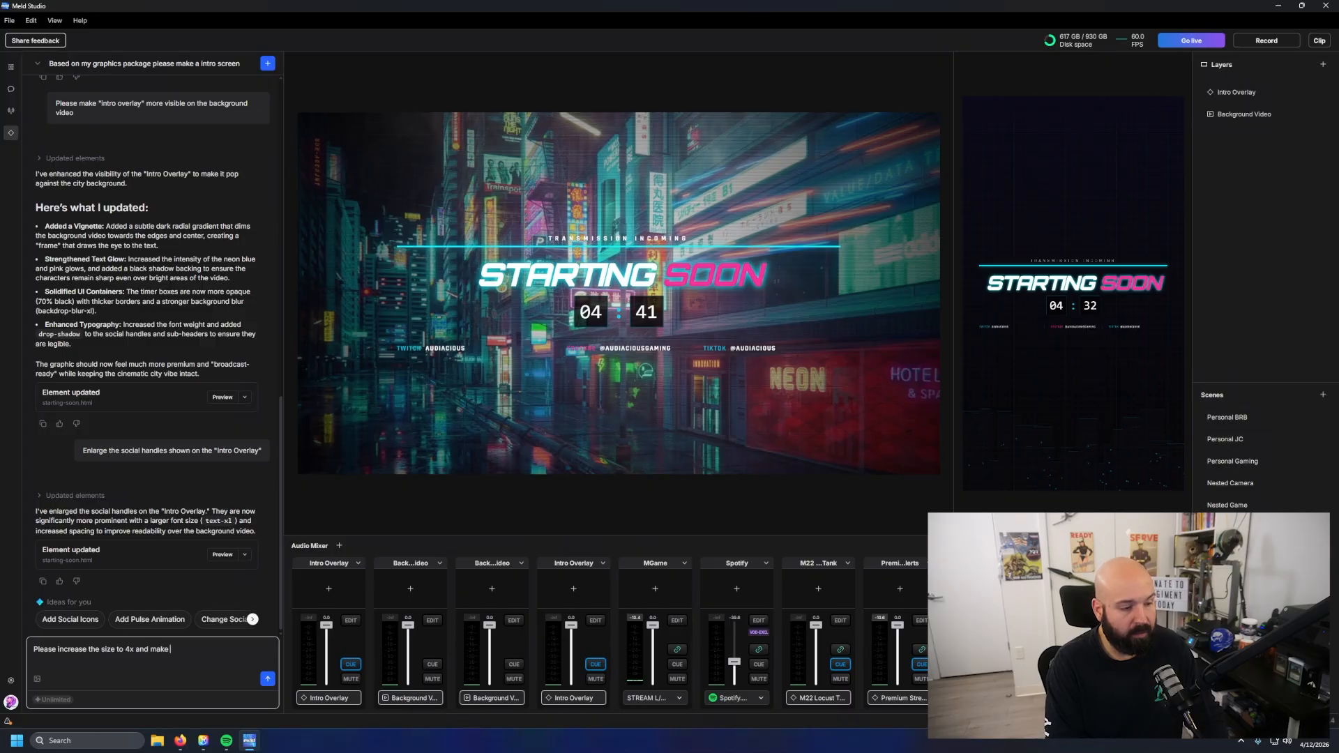
key(BackSpace)
key(BackSpace)
key(BackSpace)
key(BackSpace)
key(BackSpace)
text(le)
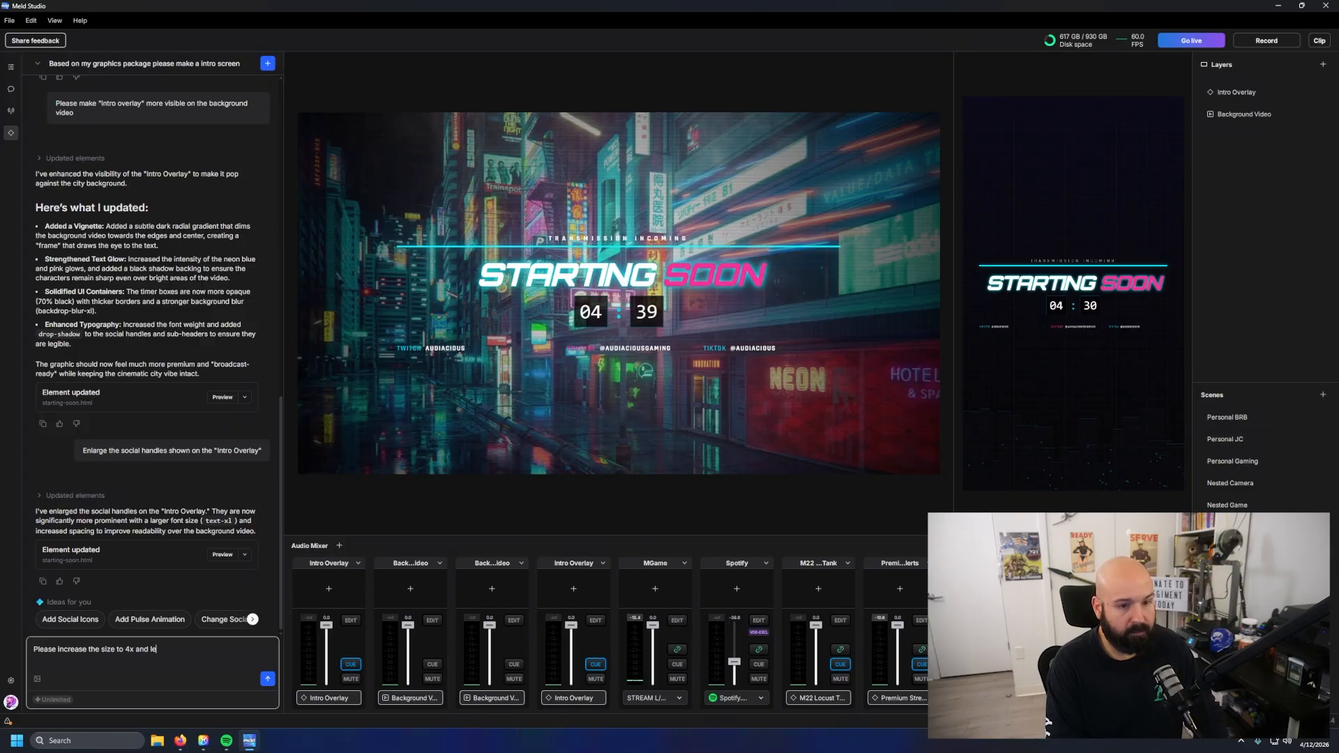
text(ssen the spac)
key(BackSpace)
key(BackSpace)
key(BackSpace)
key(BackSpace)
key(BackSpace)
key(BackSpace)
key(BackSpace)
key(BackSpace)
key(BackSpace)
key(BackSpace)
key(BackSpace)
key(BackSpace)
text(even)
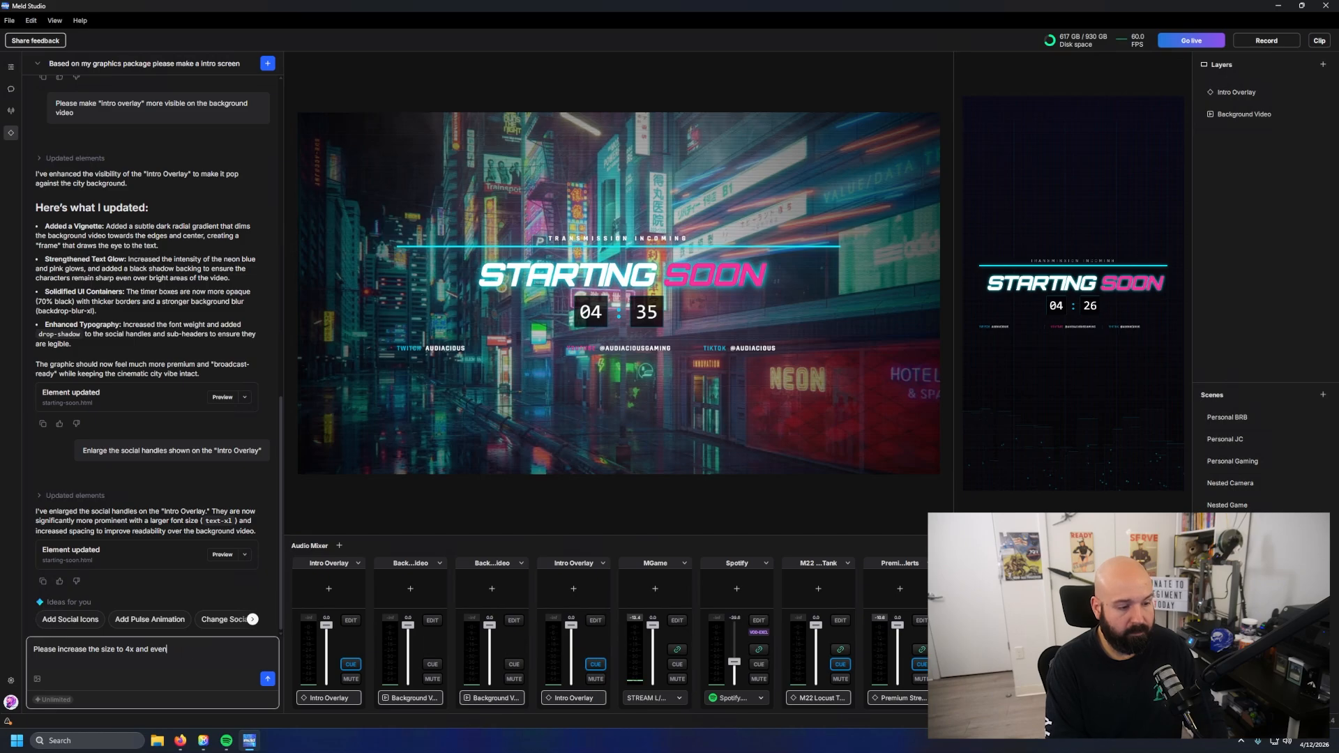
text(ly space them.)
key(Return)
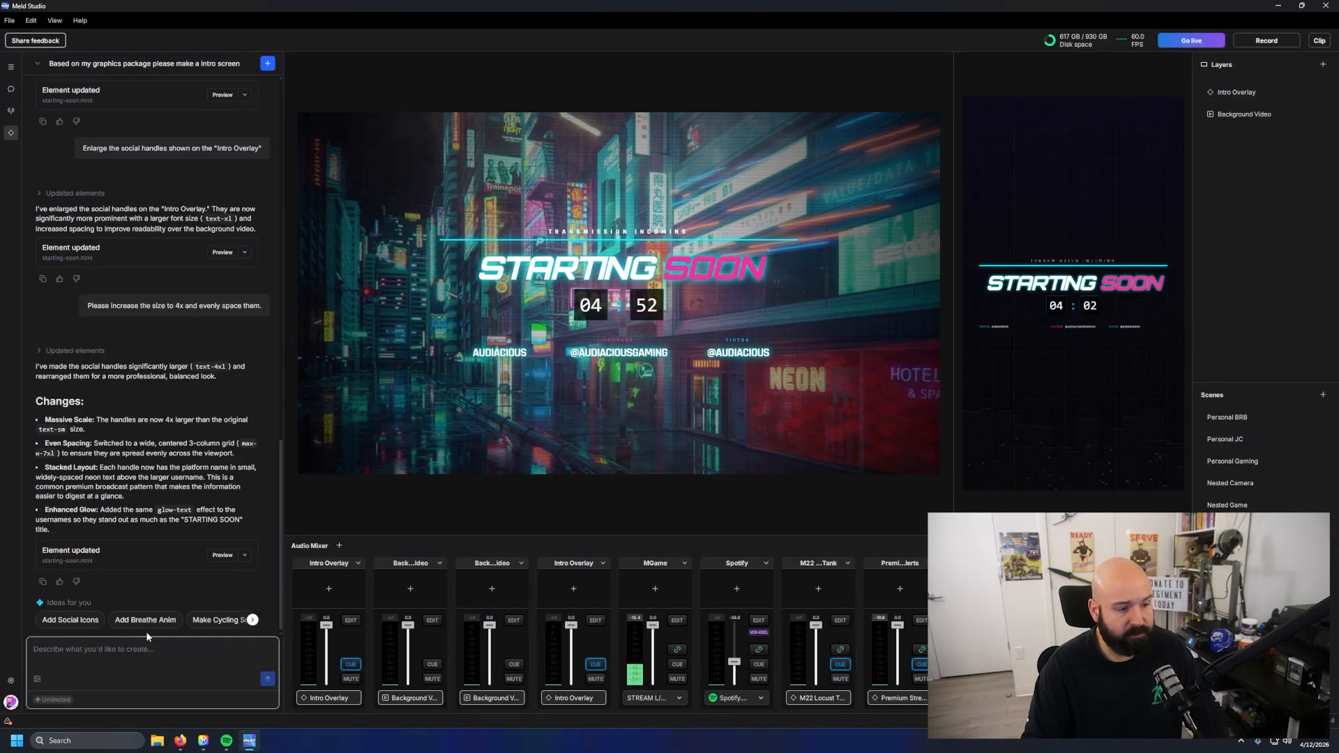
Step: Send the chat prompt "Please enlarge the platform names as well"
text(Plea)
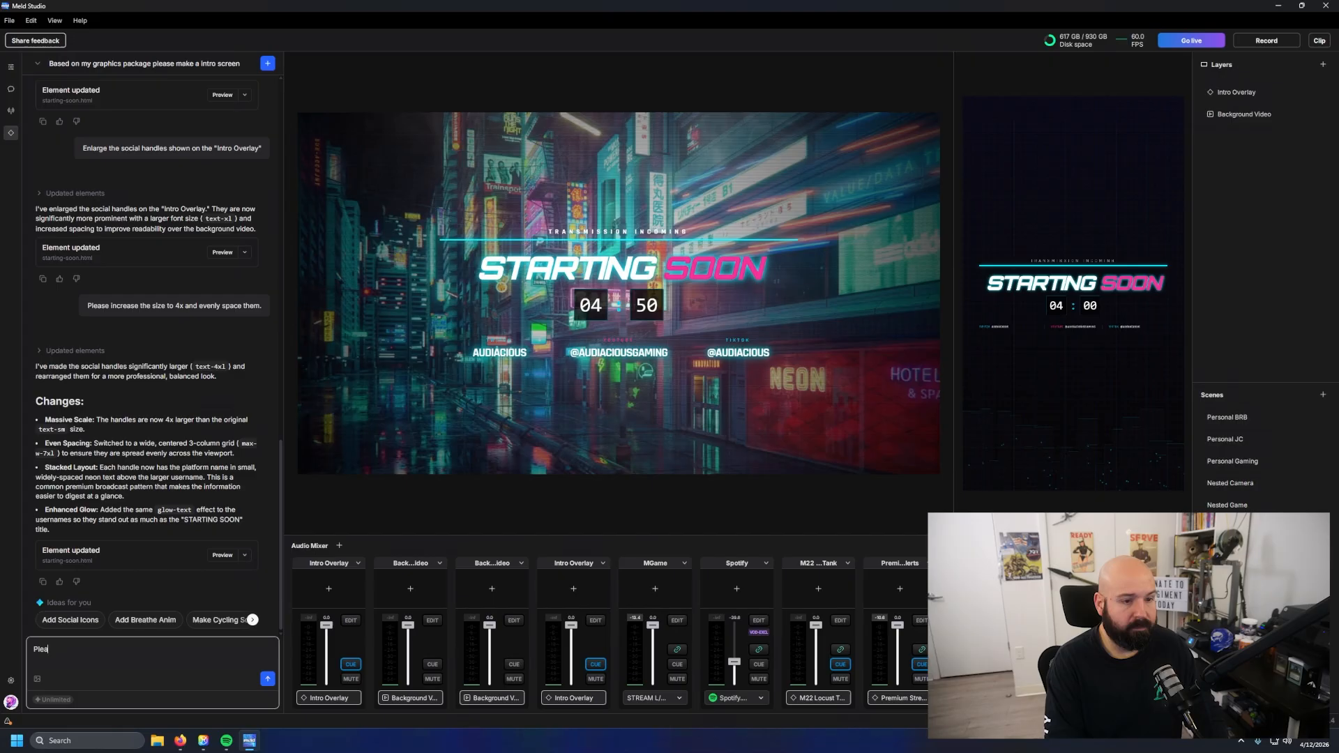
text(se enlarge the)
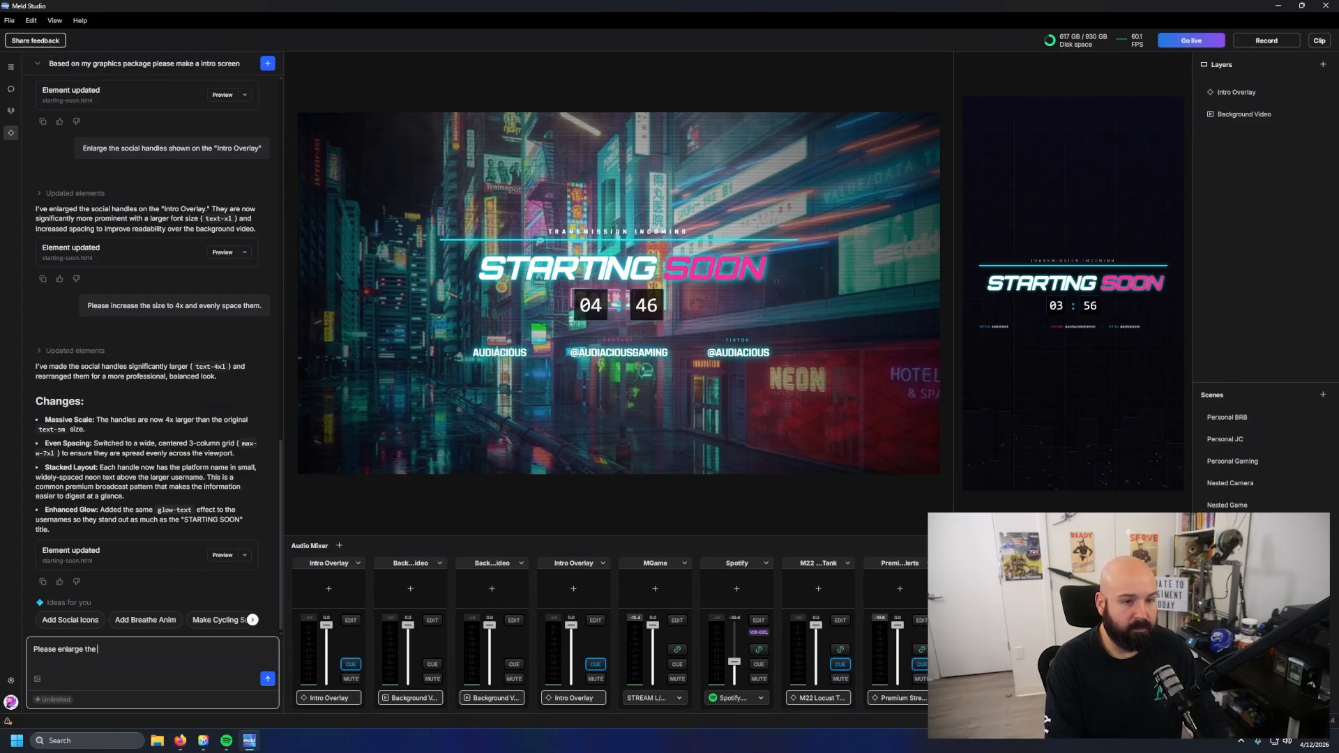
text( platform name)
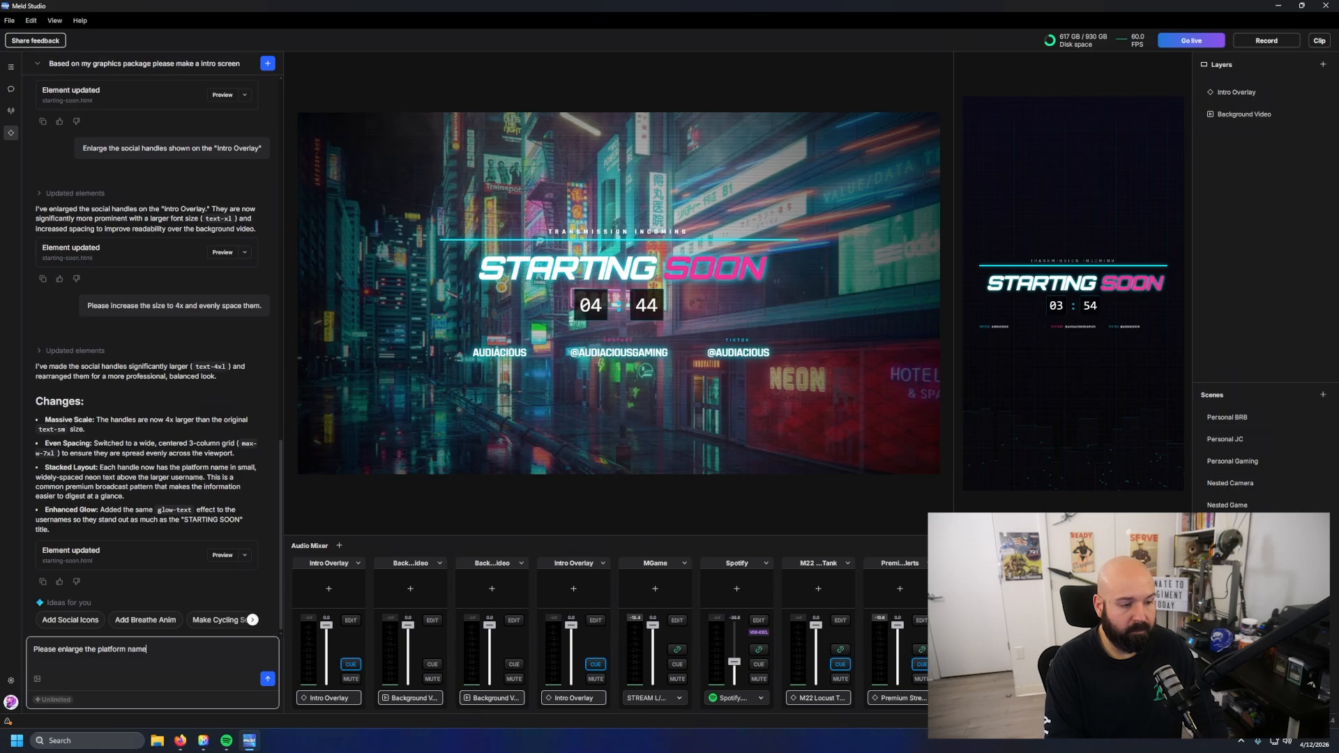
text(s as )
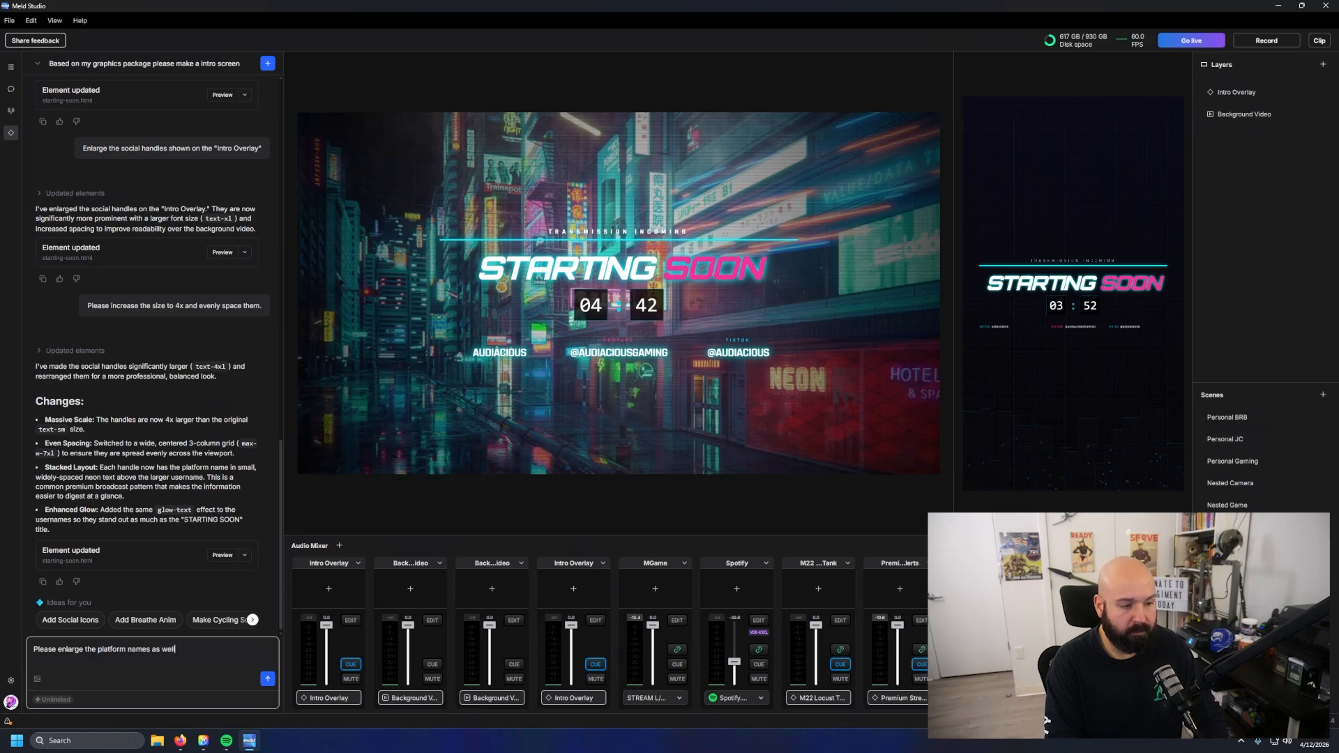
text(well)
key(Return)
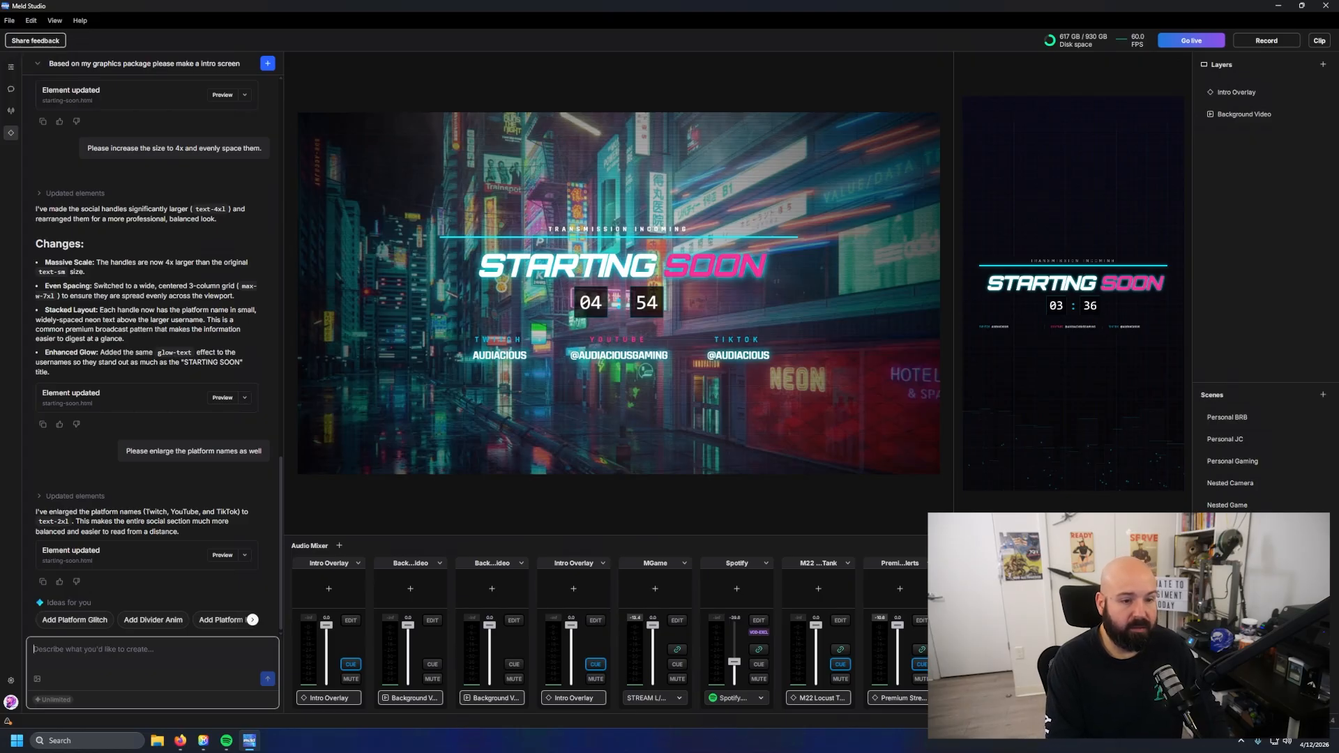
Step: Send the chat prompt "Please add my kick social account"
text(Please )
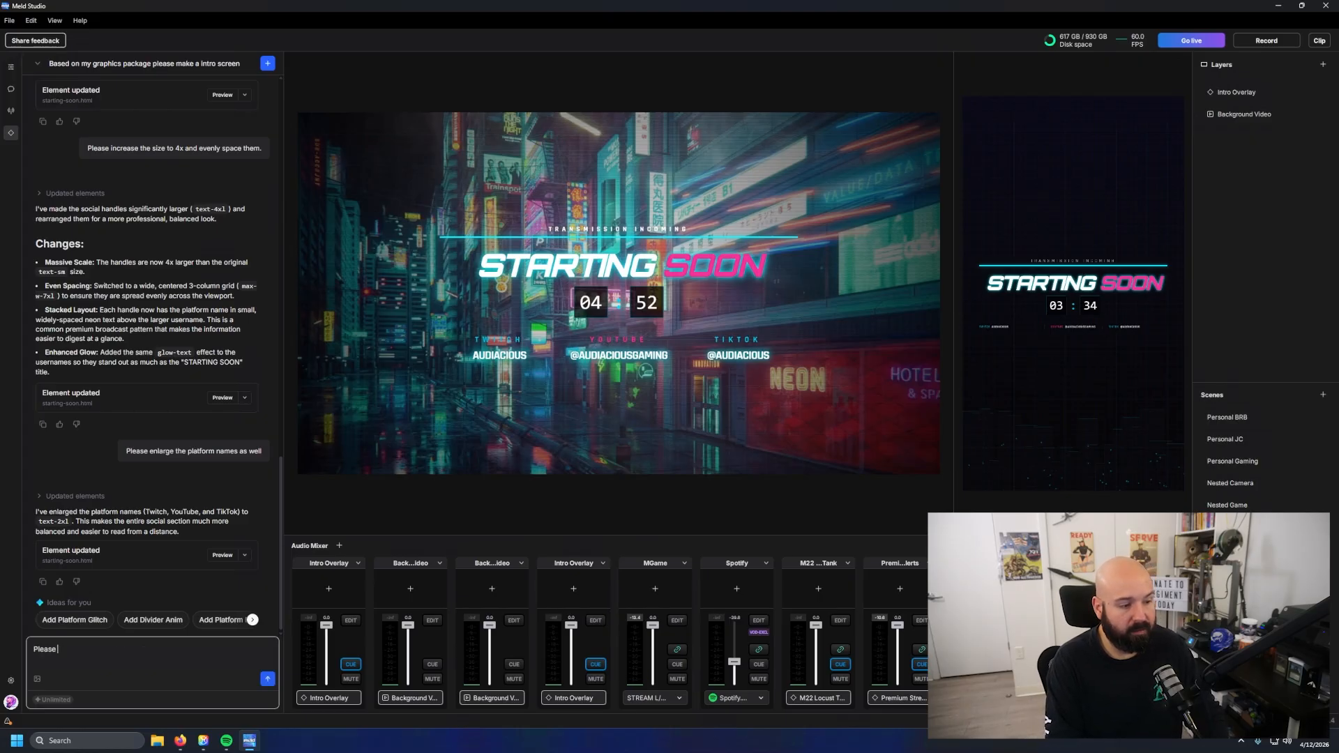
text(add my kick)
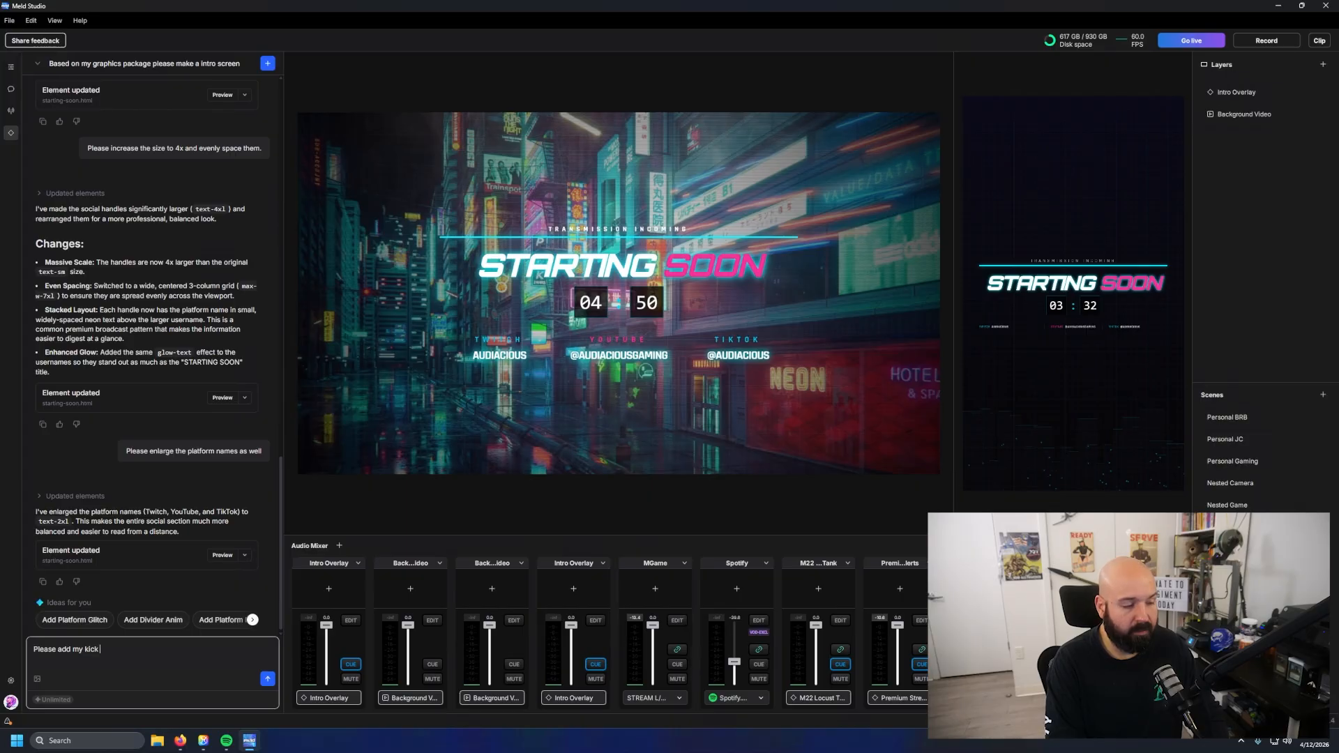
text( soc)
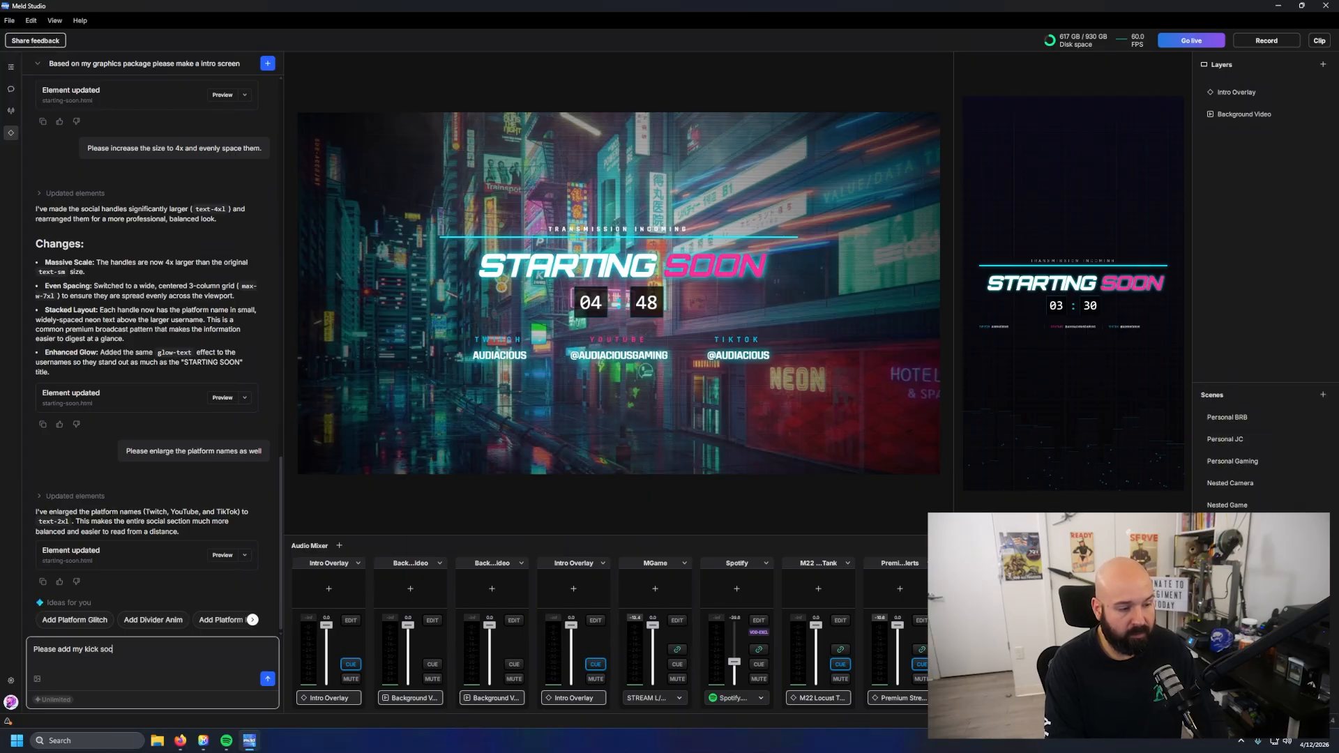
text(ial accoum)
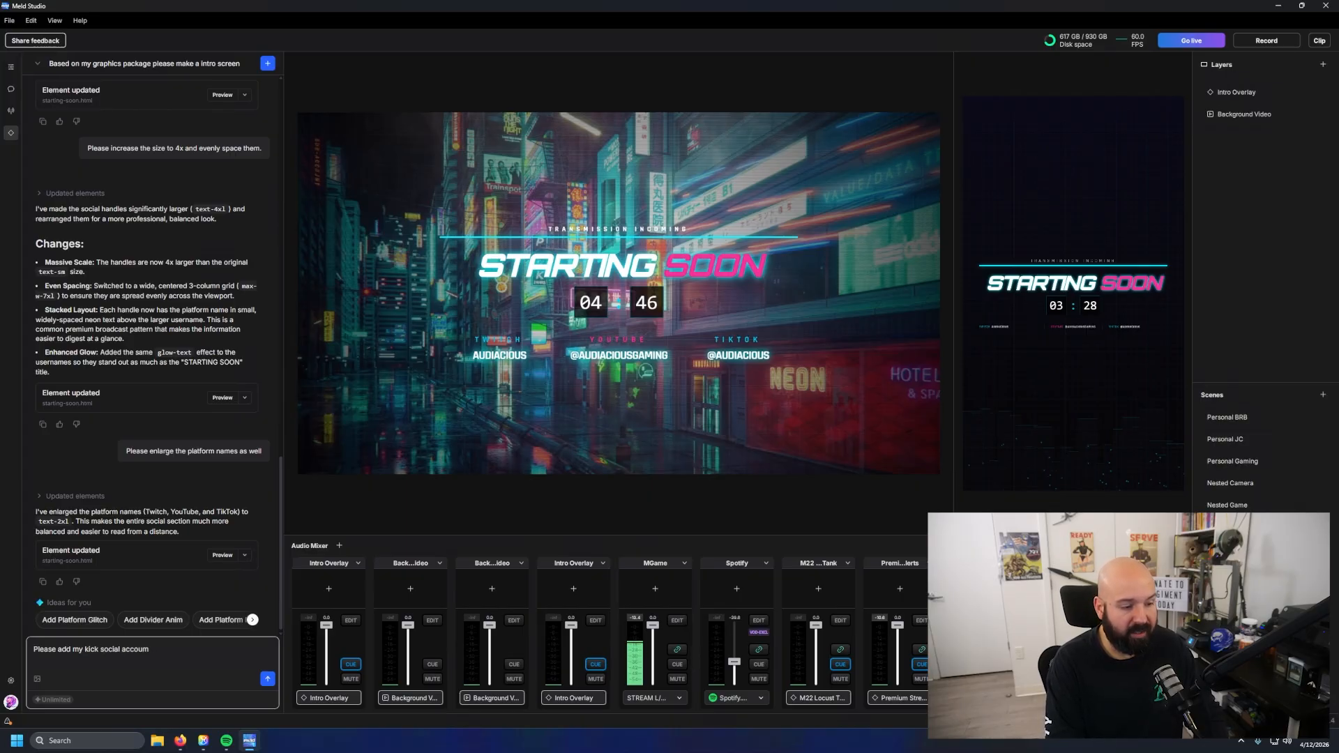
text(nt)
key(Return)
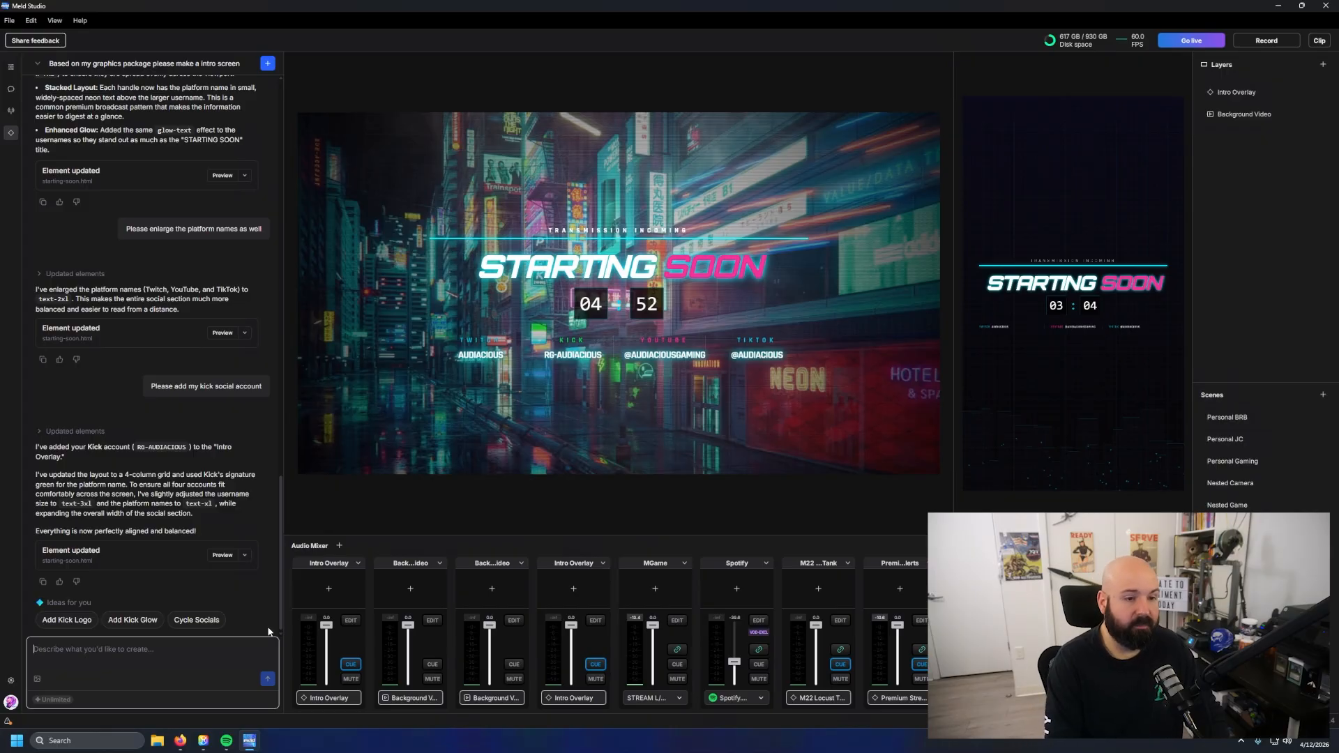
text(make the p)
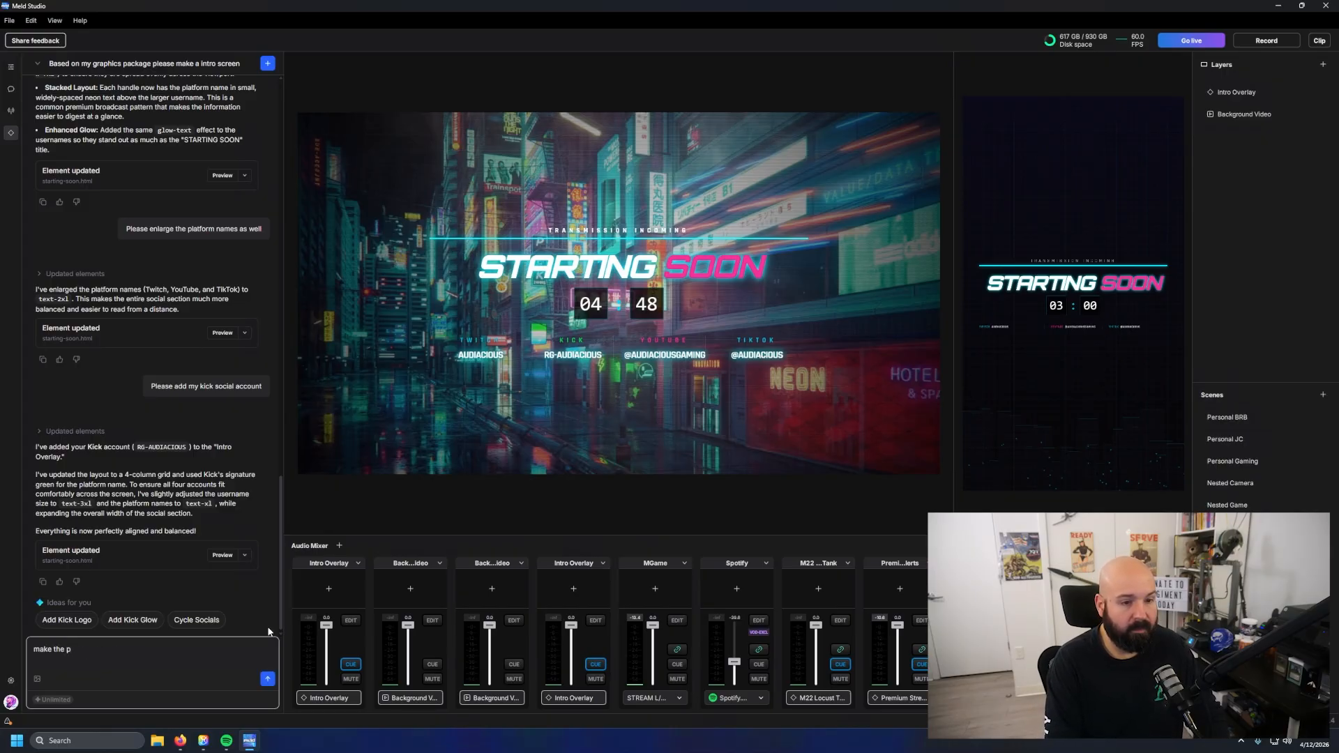
key(BackSpace)
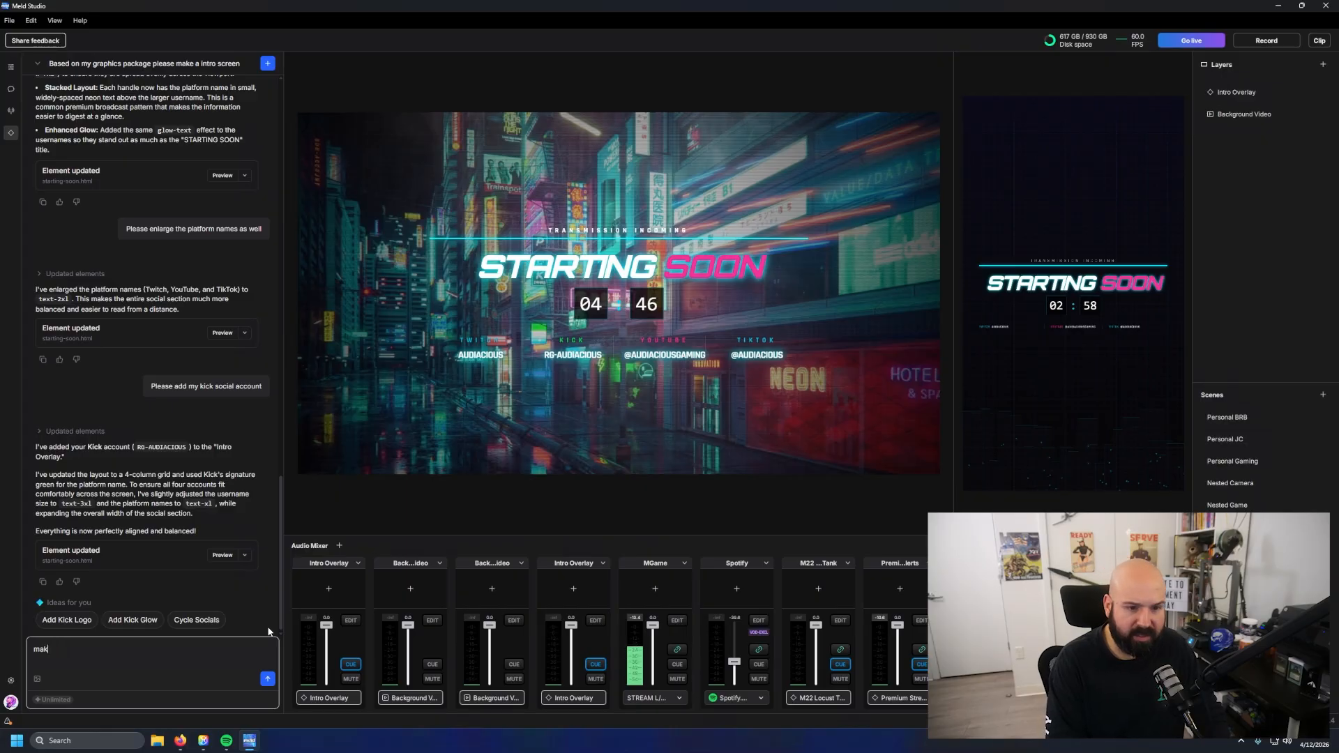
key(BackSpace)
key(BackSpace)
key(BackSpace)
key(BackSpace)
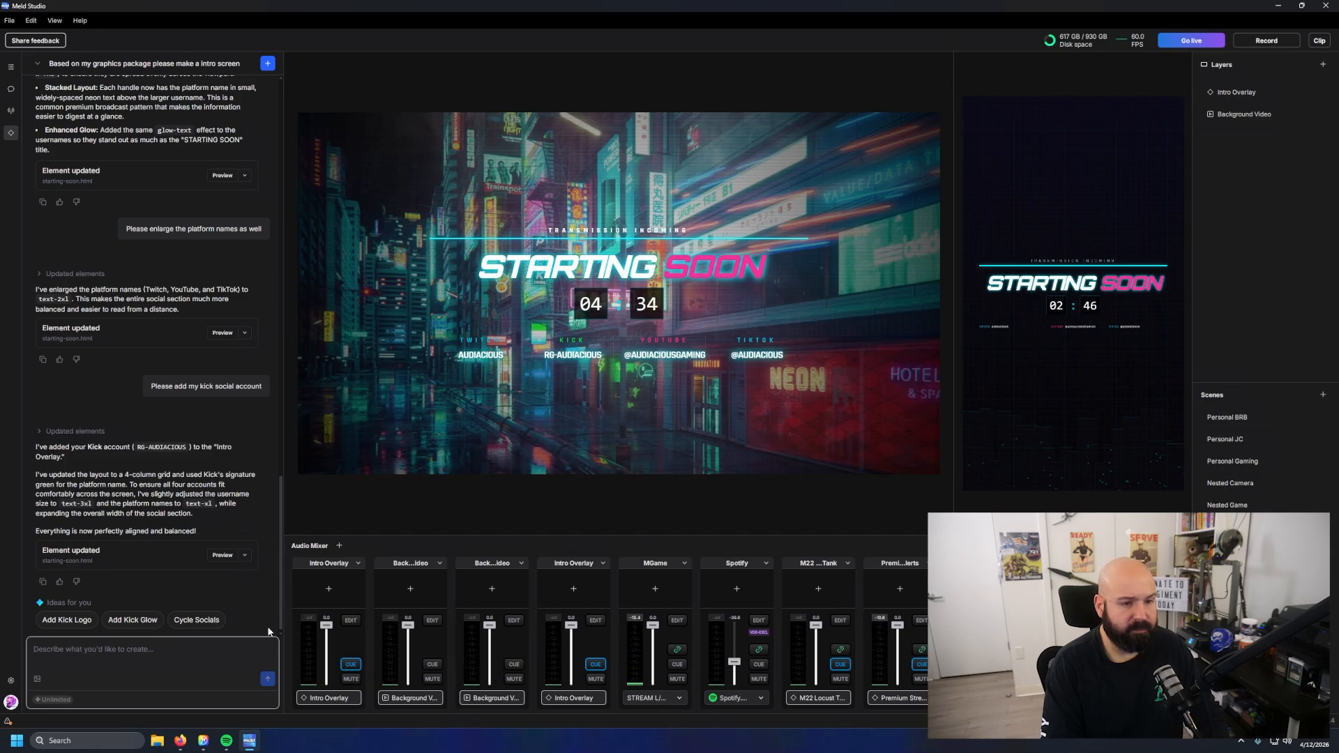
Step: Send the chat prompt "please make the platforms show their platform colors"
text(pleas)
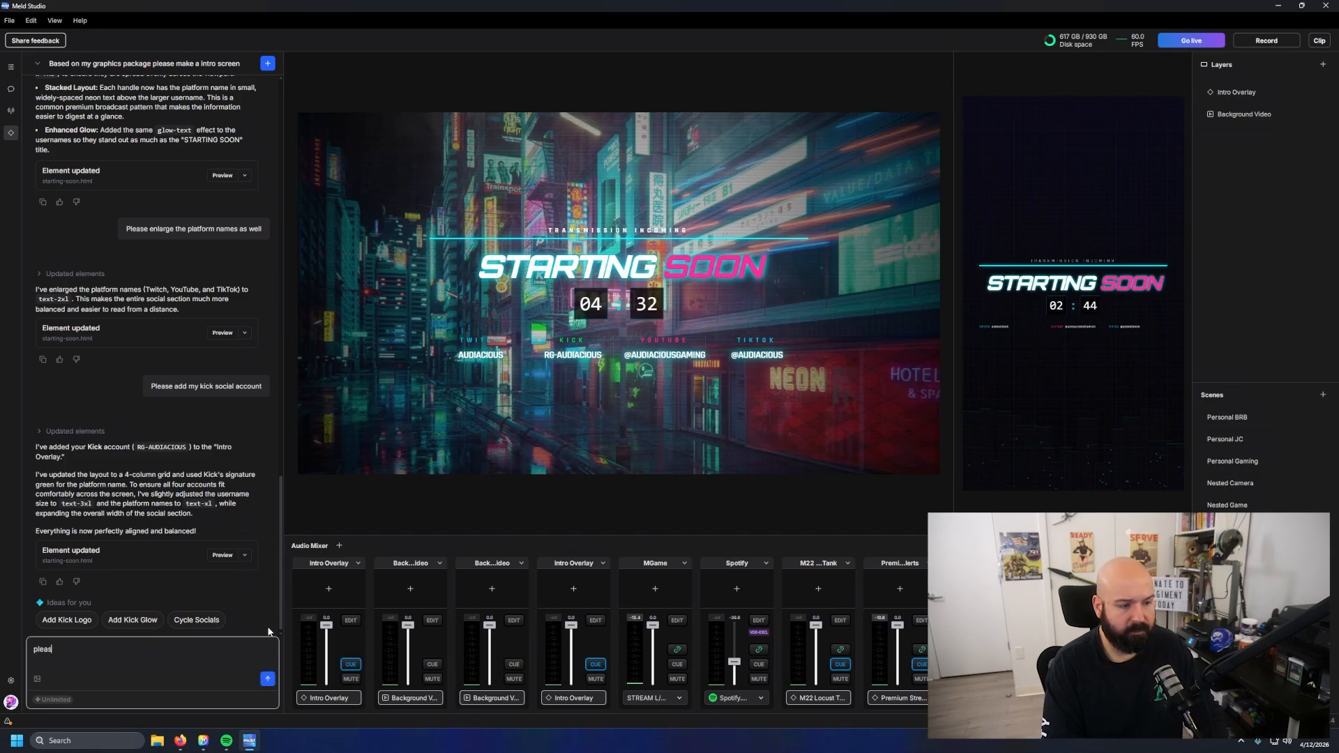
text(e make the p)
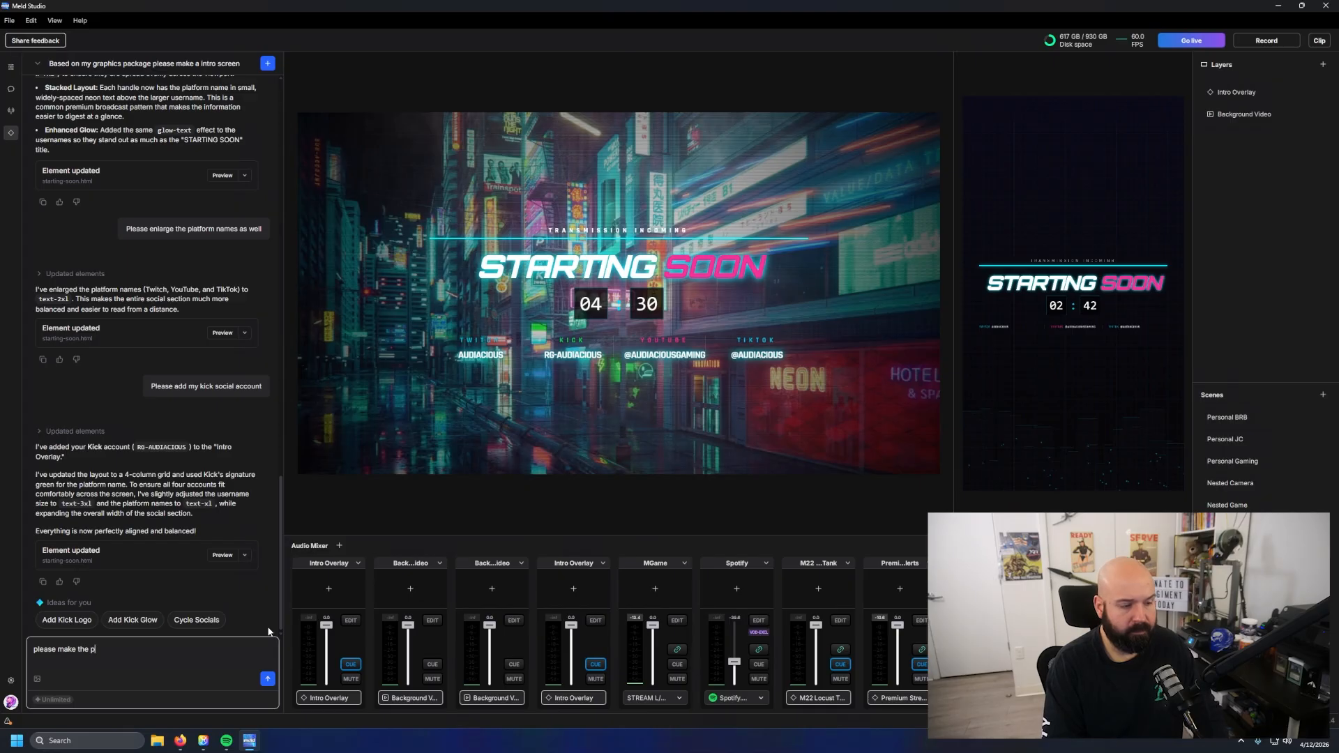
text(latforms show )
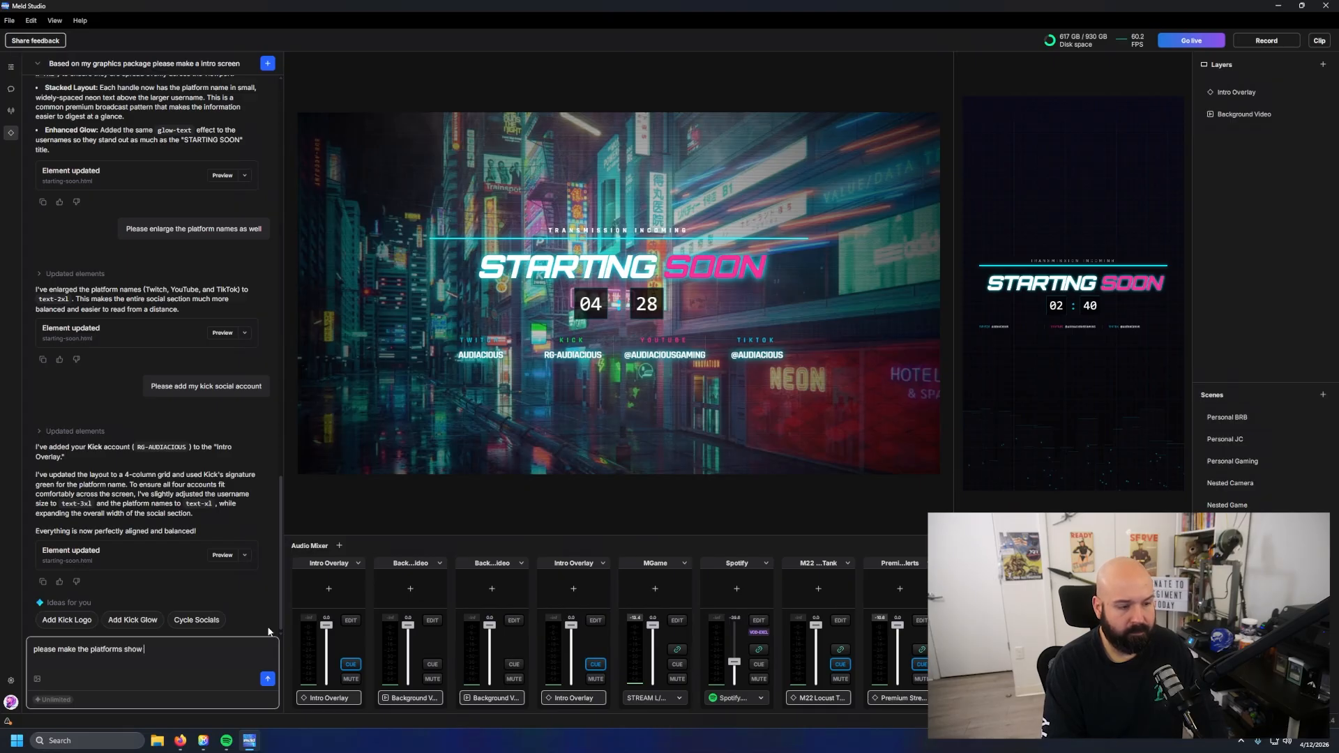
text(their platform colors)
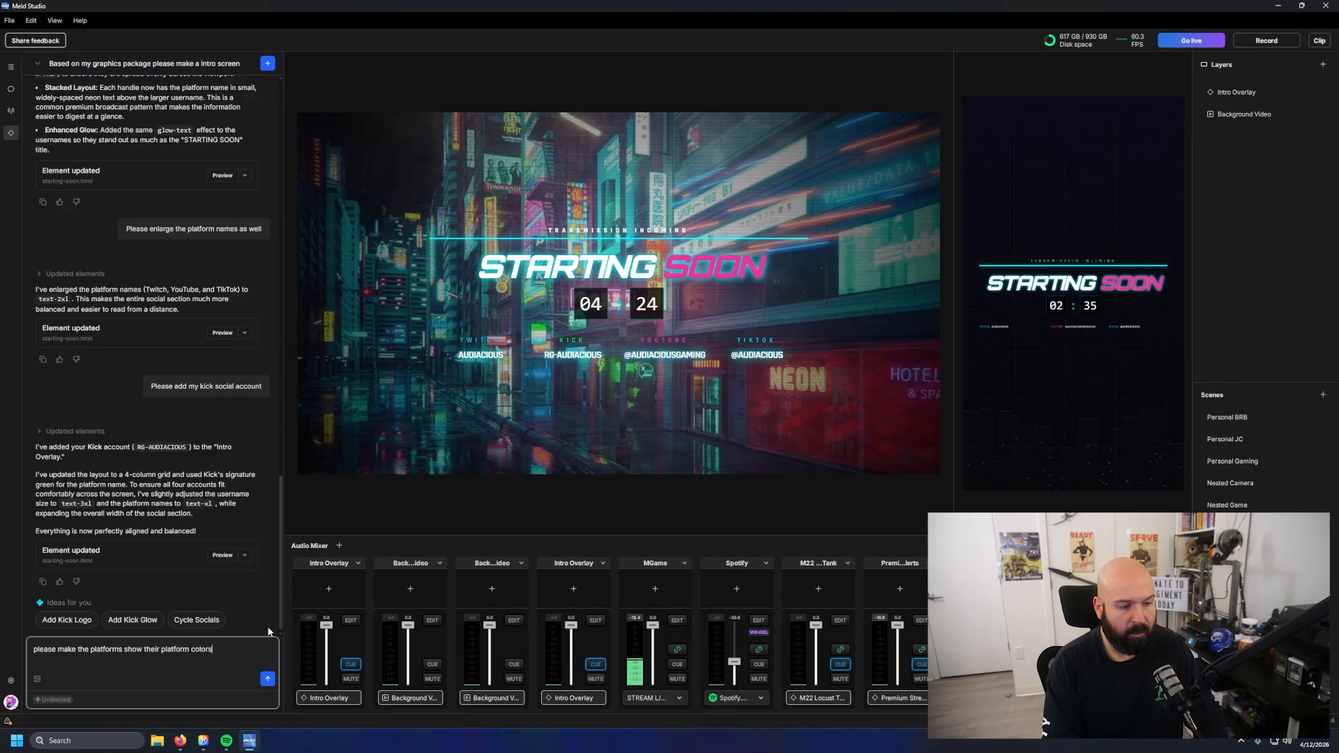
key(Return)
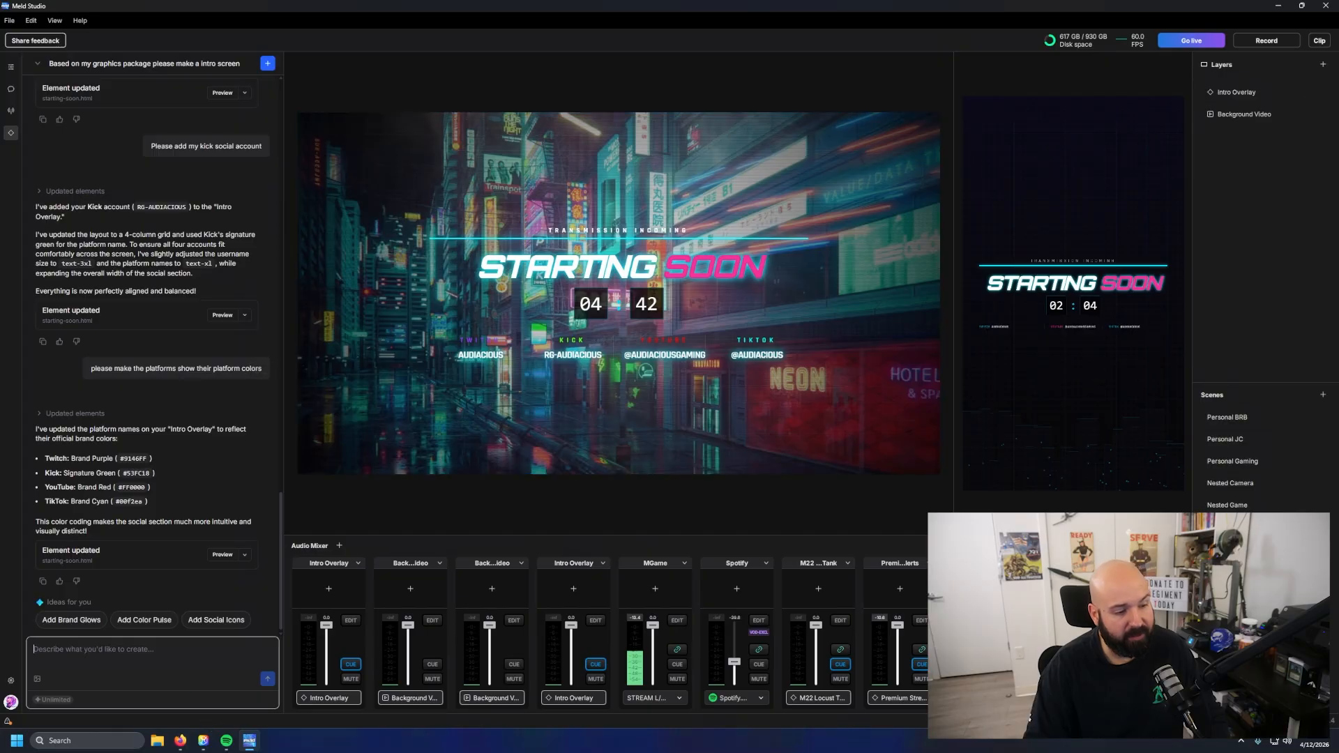
Step: Send the chat prompt "please add a background behind each social handle group to make it more visible"
text(please)
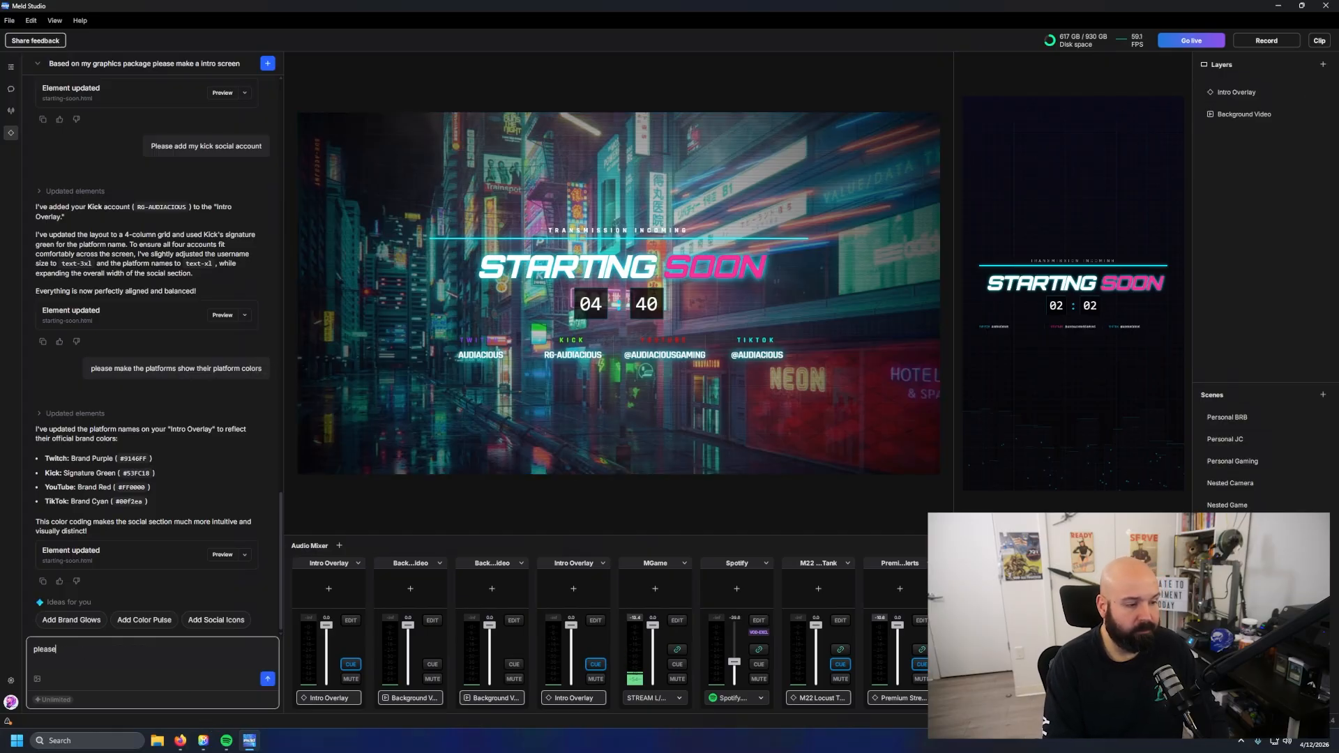
text( add a background behind each social handle group to make it more visible)
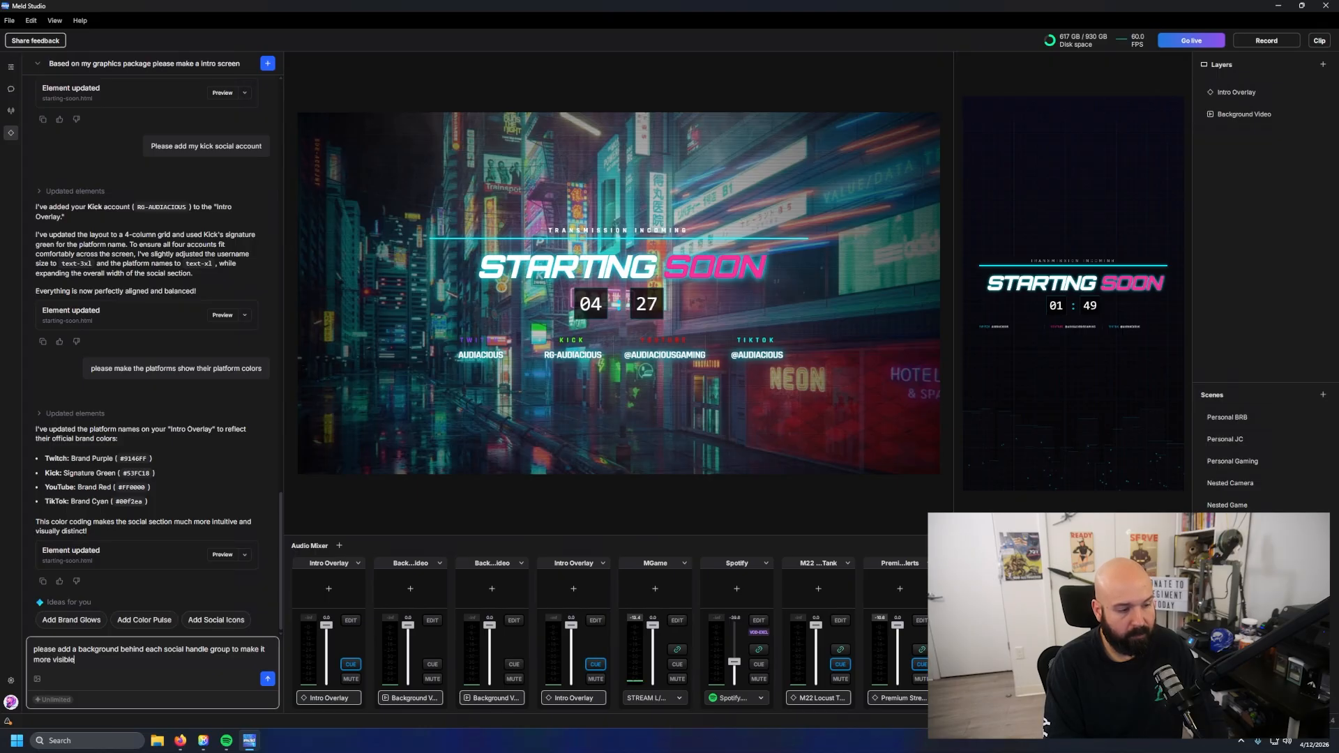
key(Return)
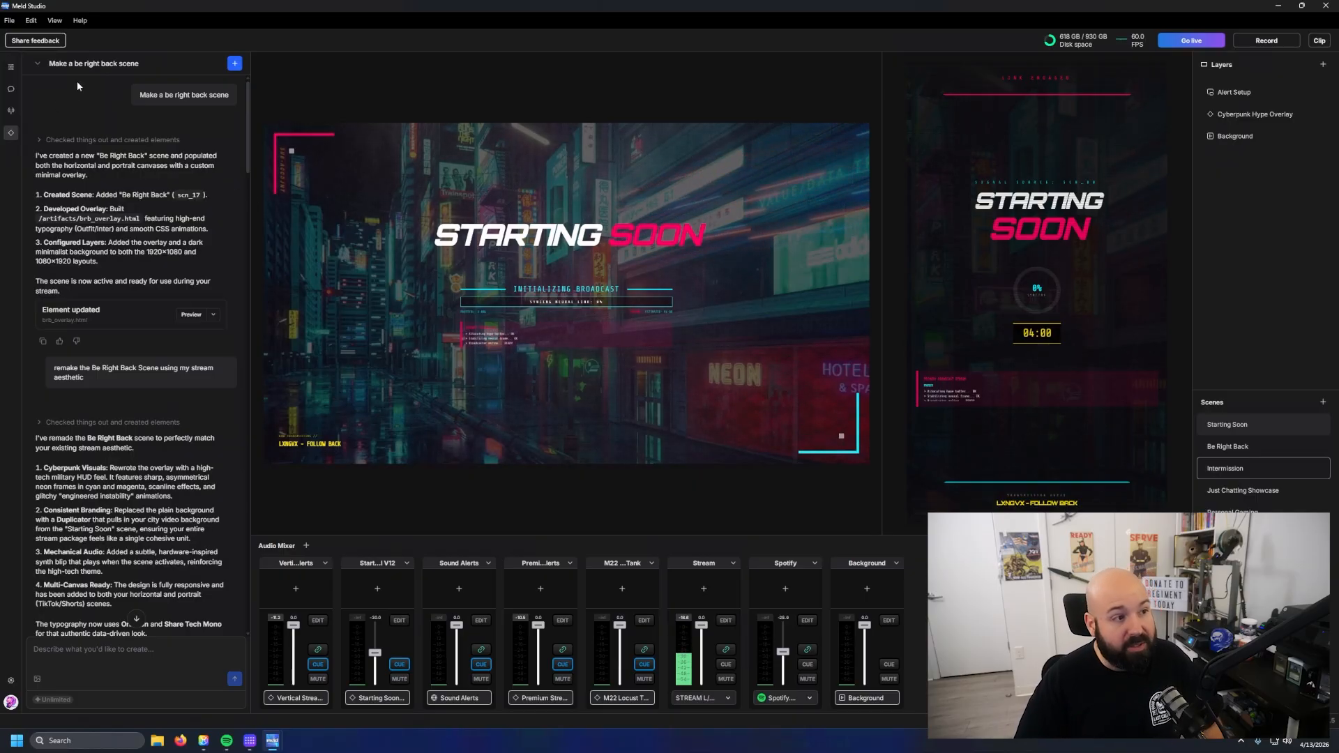
Step: Set the stream chat to send messages to Twitch and send the command "!countdown 00:10" on the Starting Soon scene
click(10, 92)
click(708, 244)
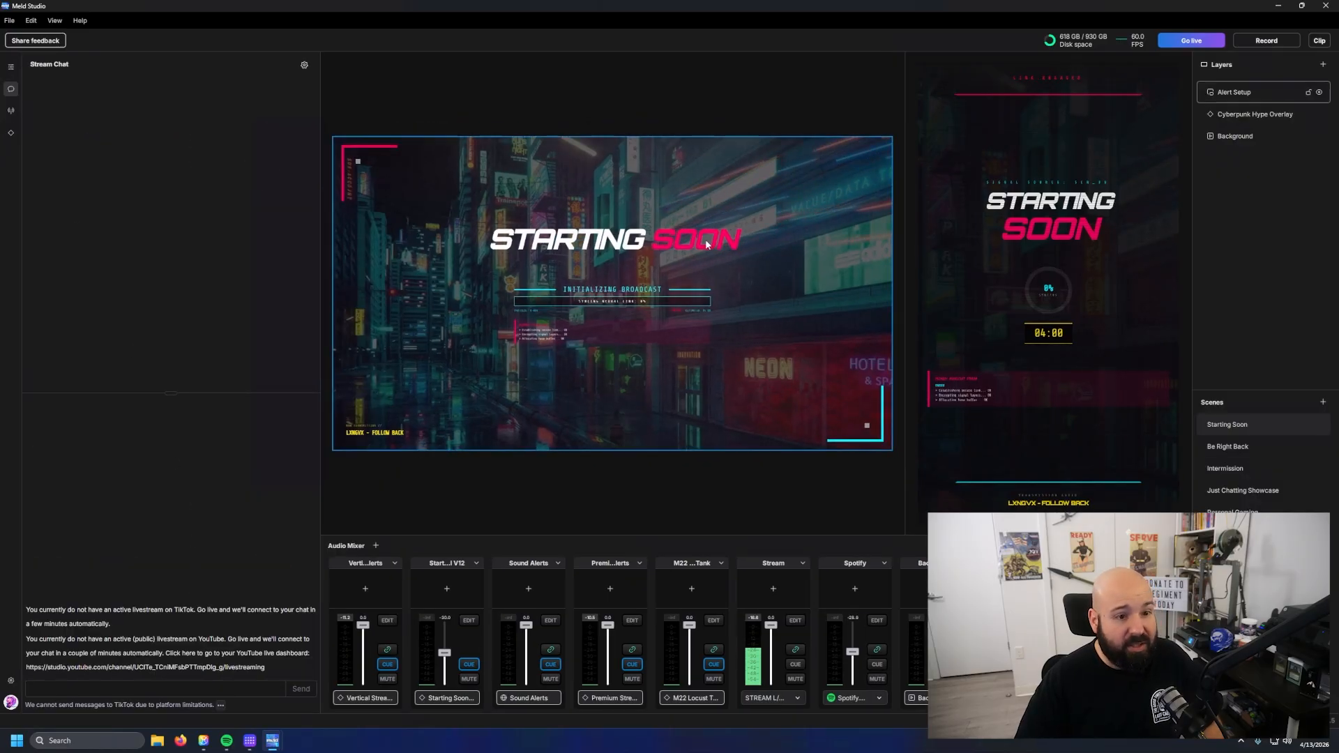
click(235, 687)
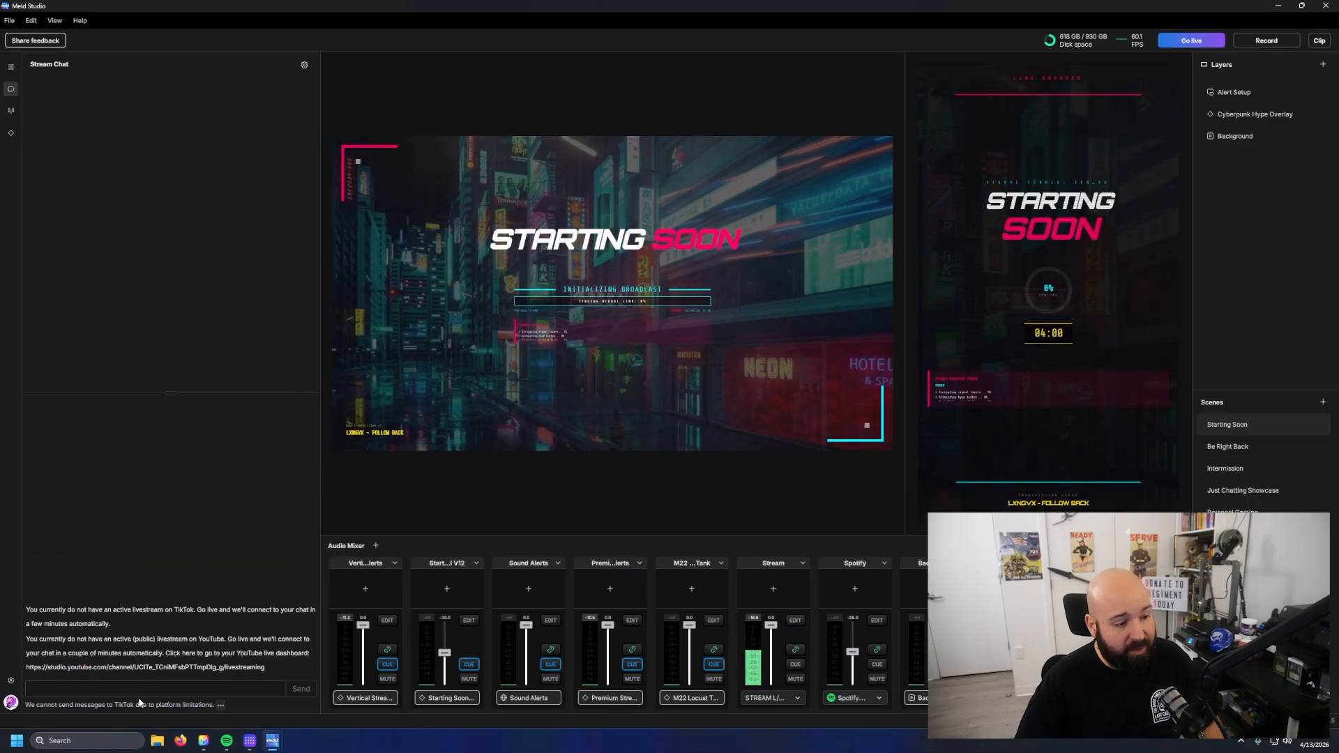
click(221, 705)
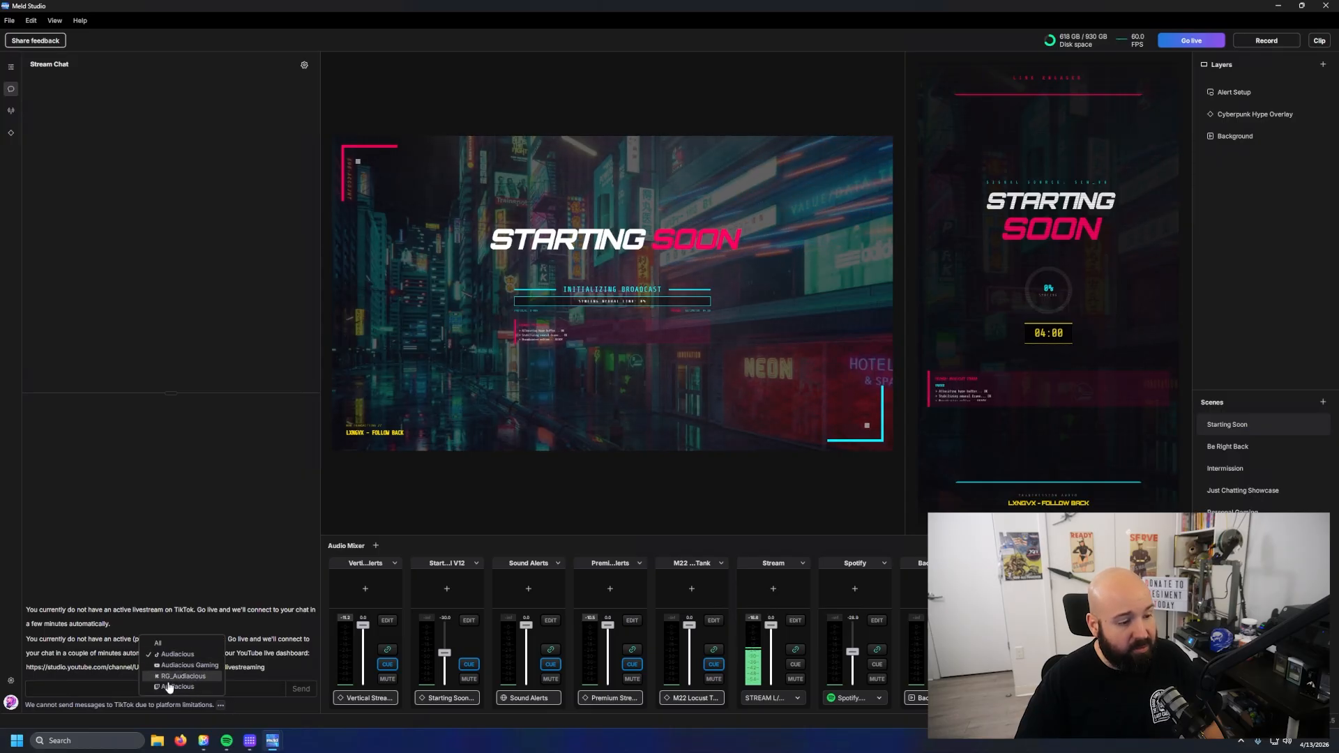
click(174, 687)
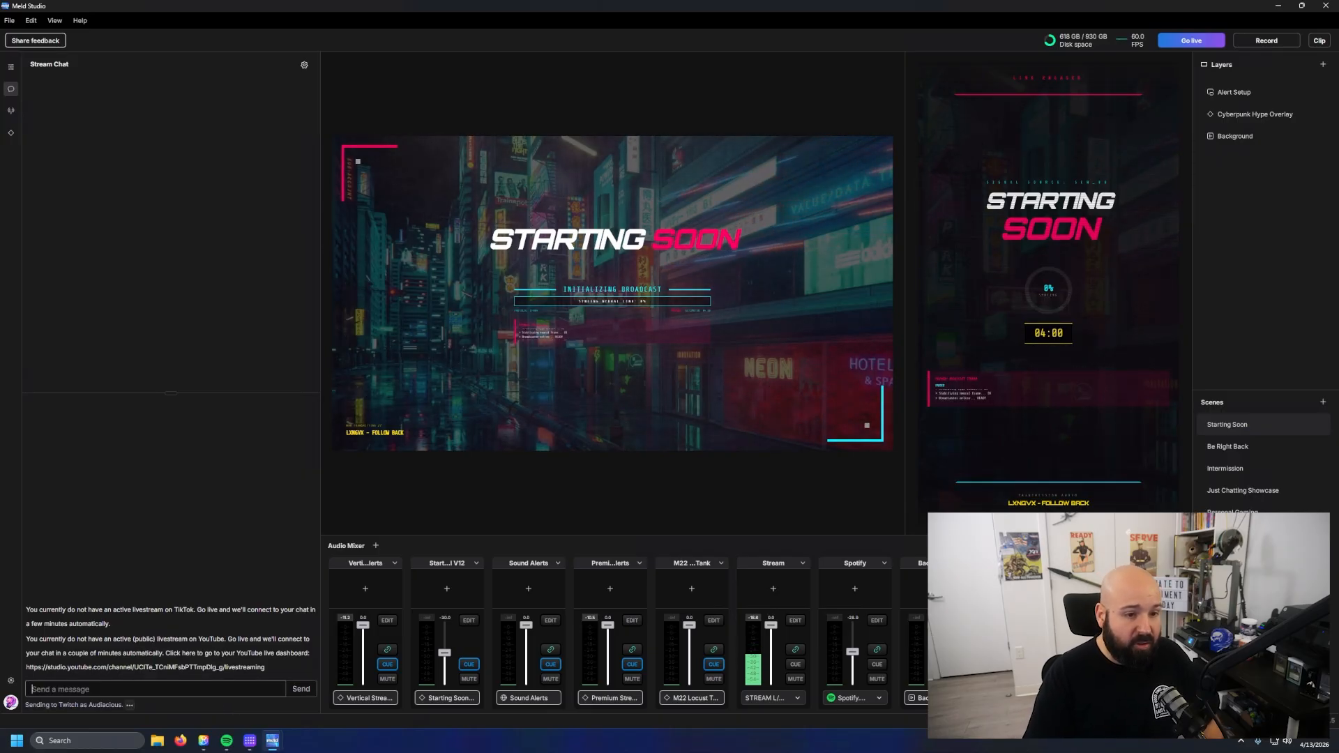
text(tdown 00:10)
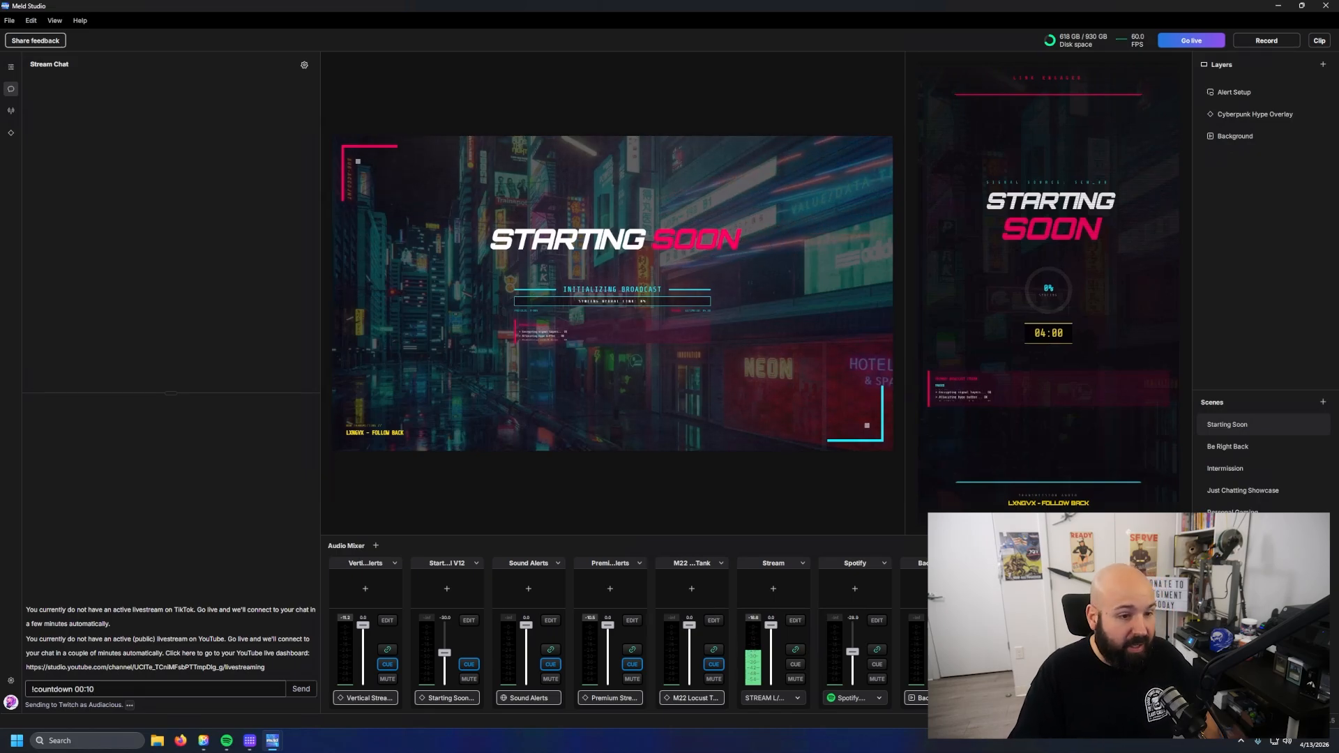
key(Return)
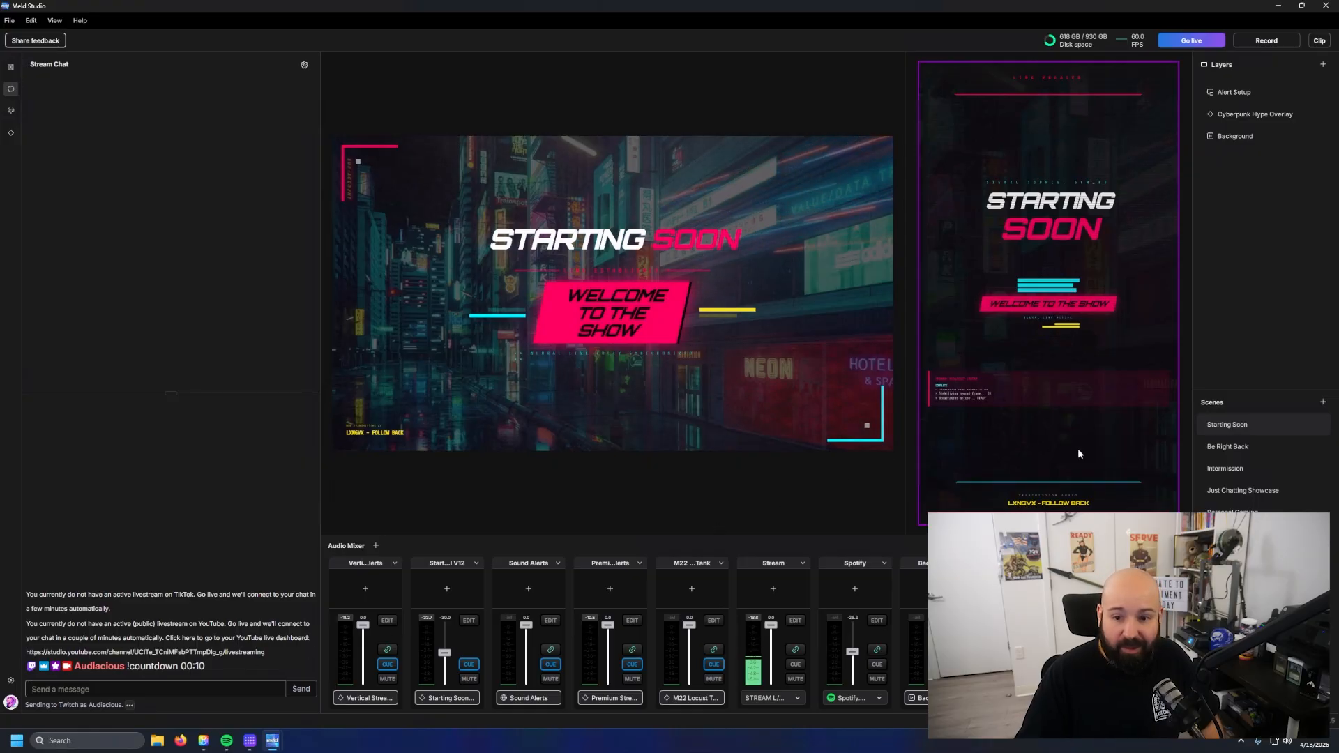
Step: Show the Be Right Back, Intermission and Thanks for Watching scenes to examine their overlays
click(1227, 447)
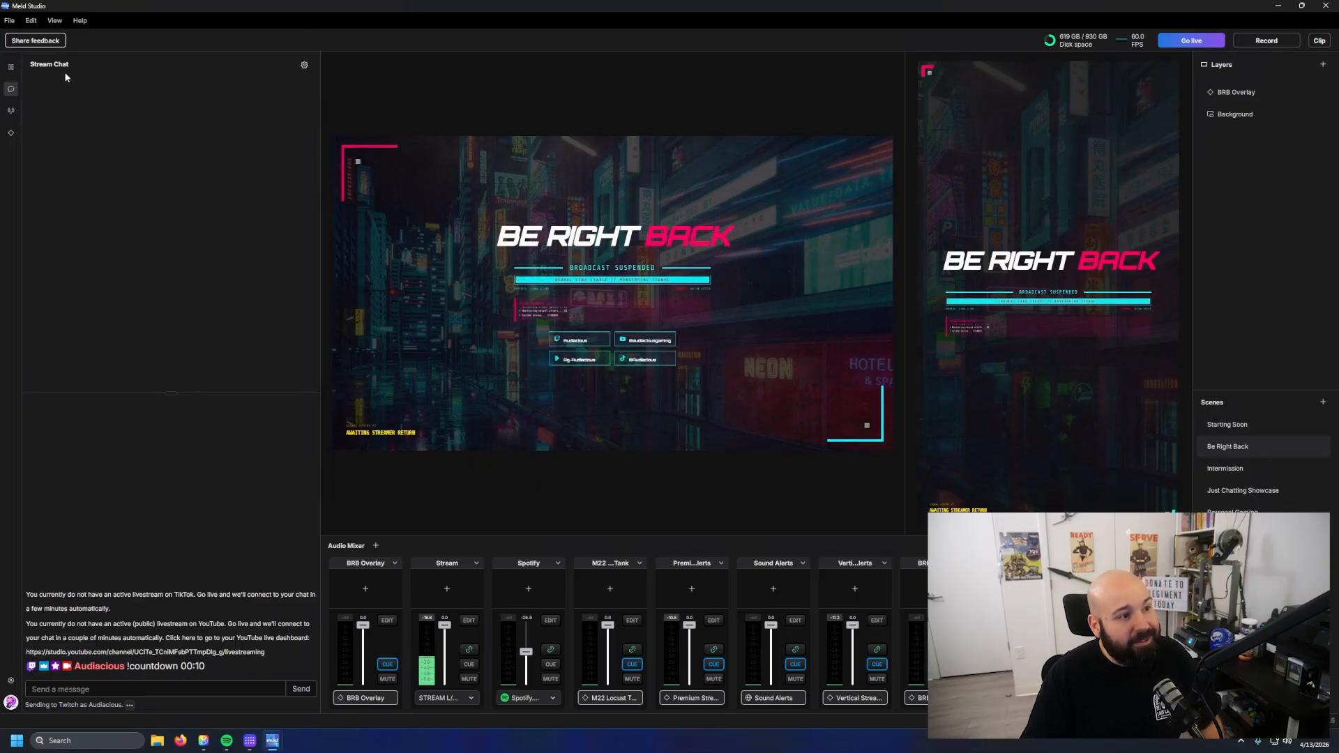
click(1221, 477)
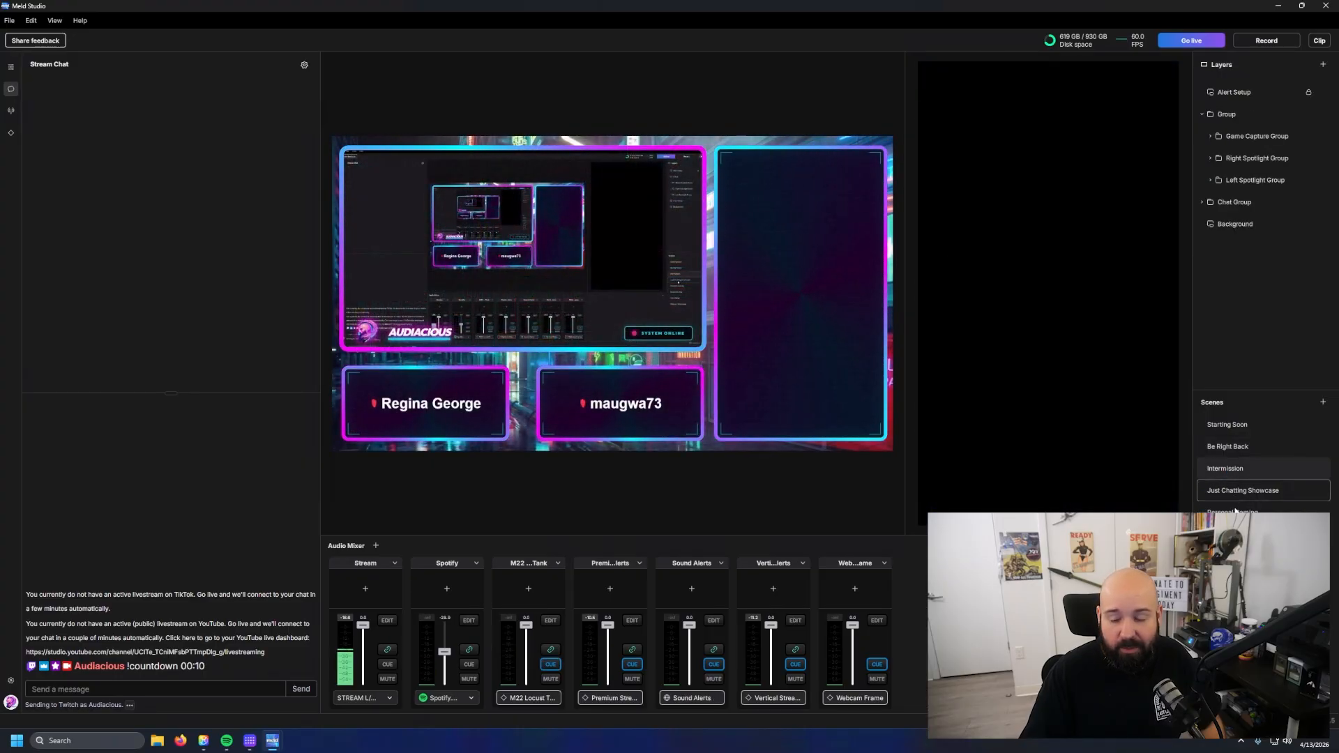
click(1232, 535)
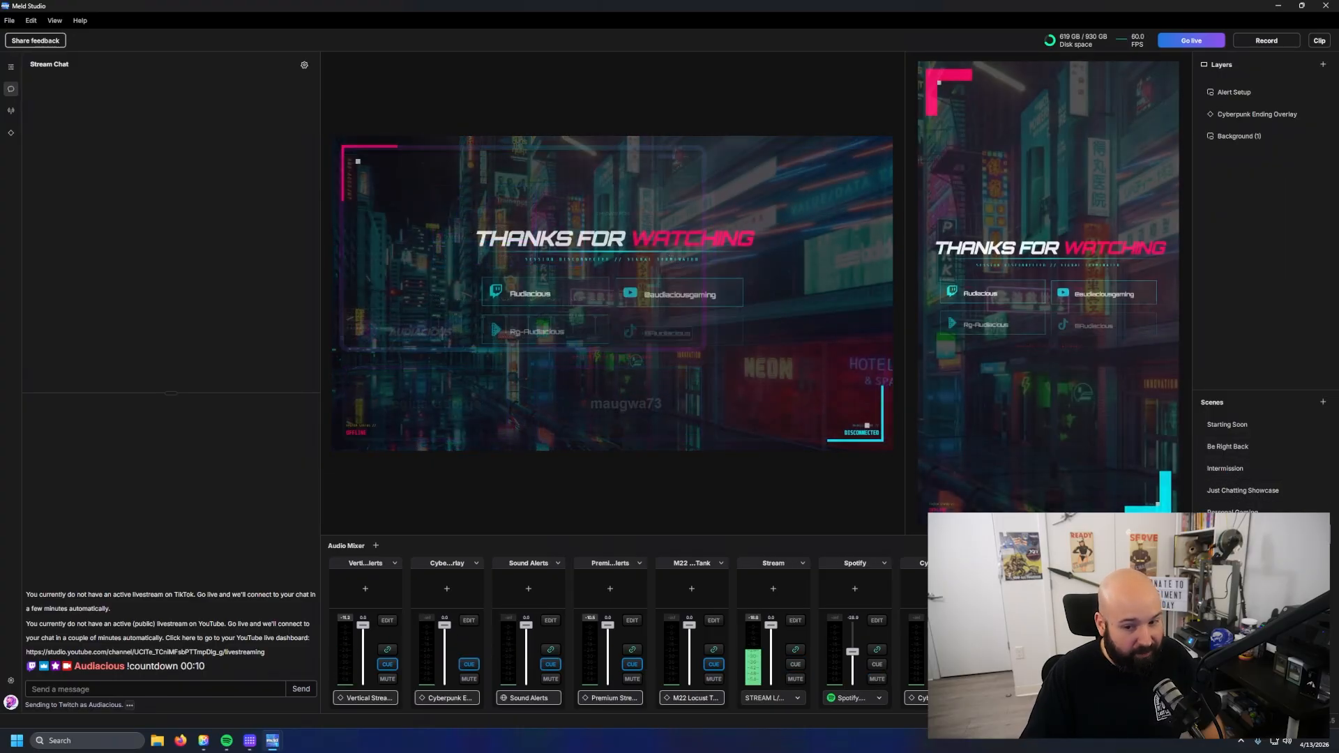
click(792, 257)
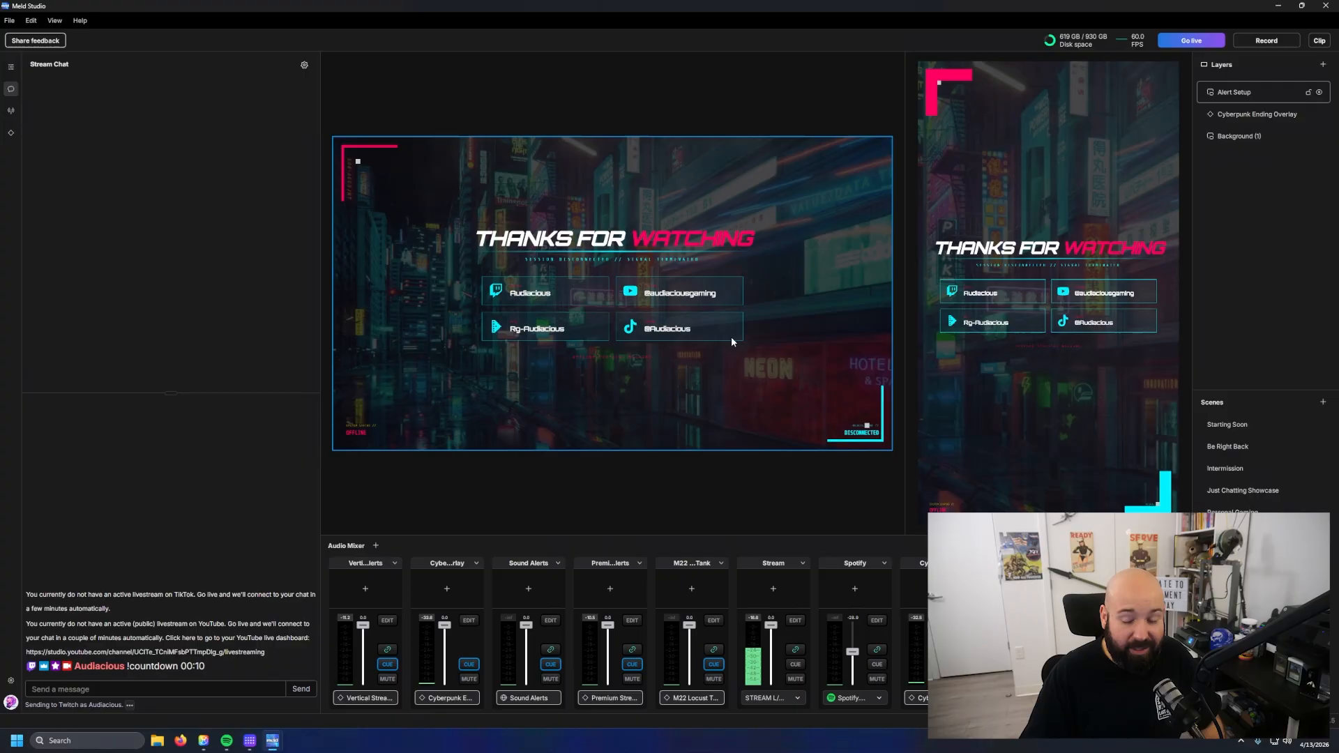
Step: Show the webcam scene and examine the Webcam Frame overlay around the camera feed
click(1213, 496)
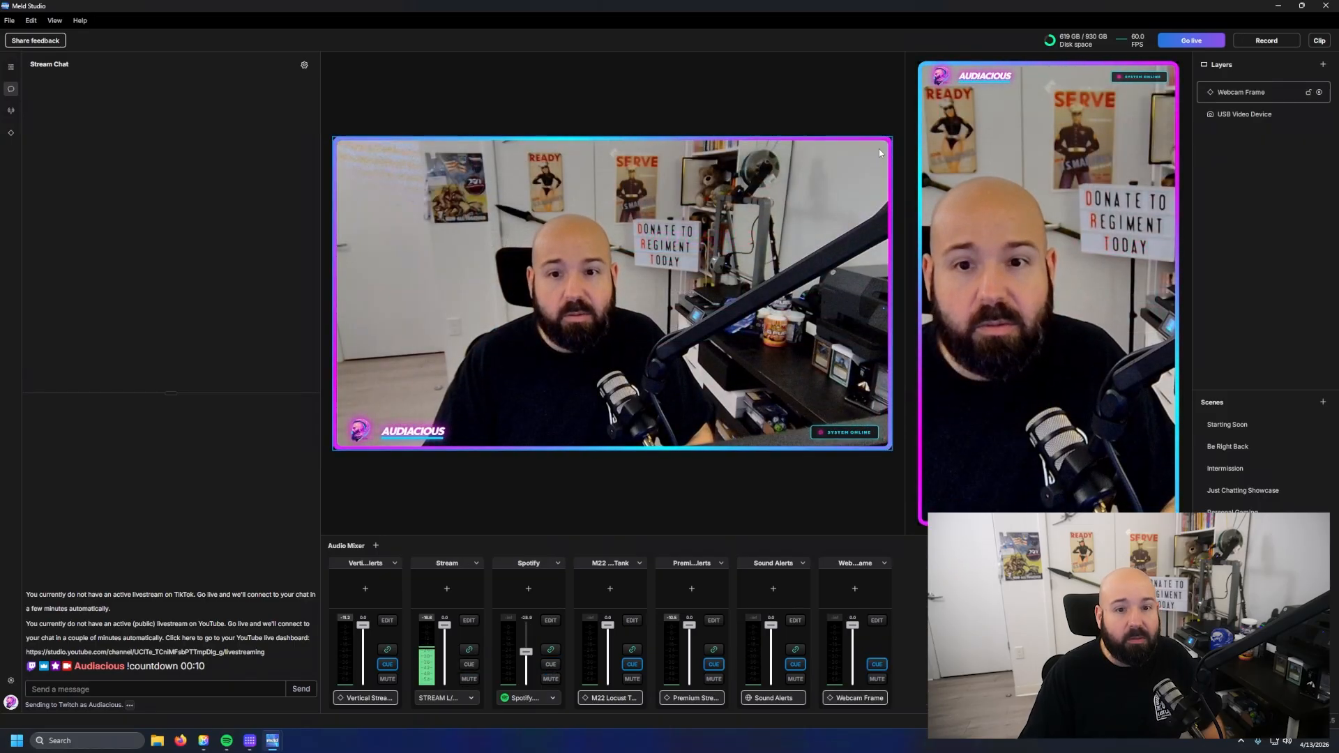
click(324, 198)
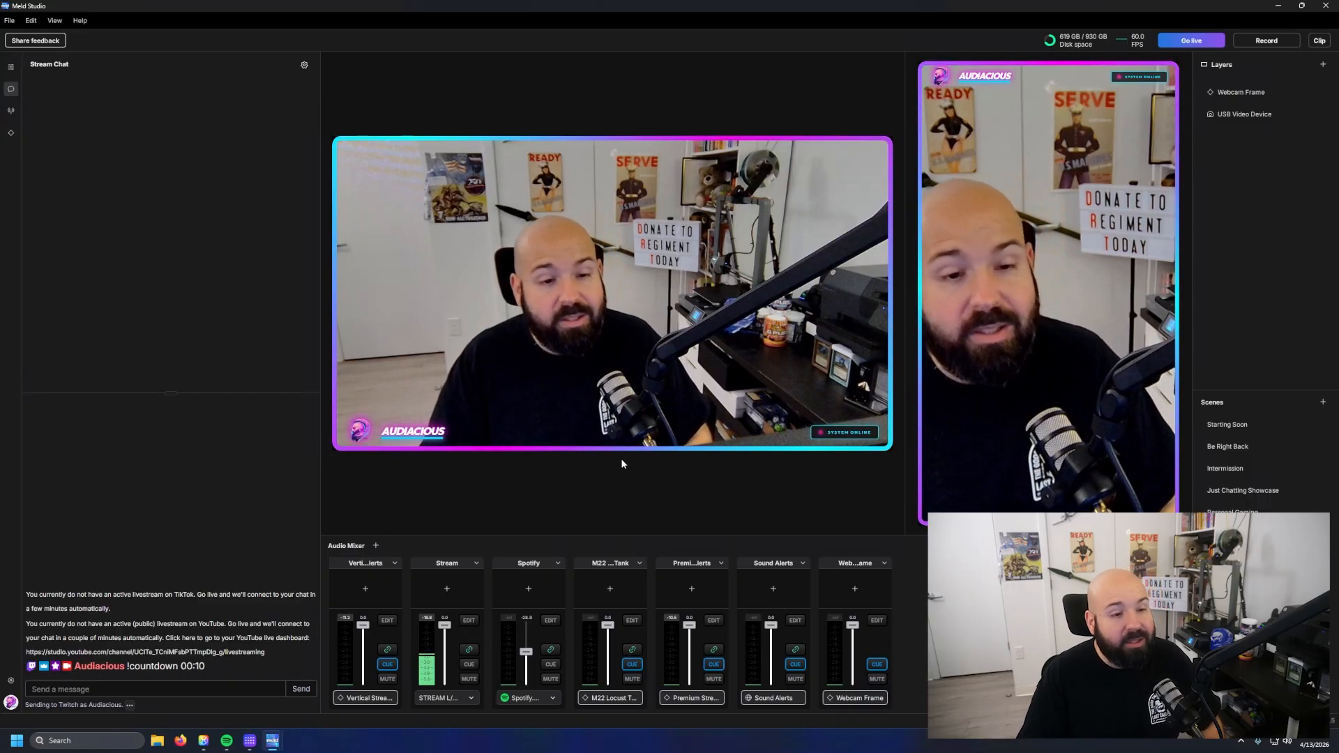
click(750, 343)
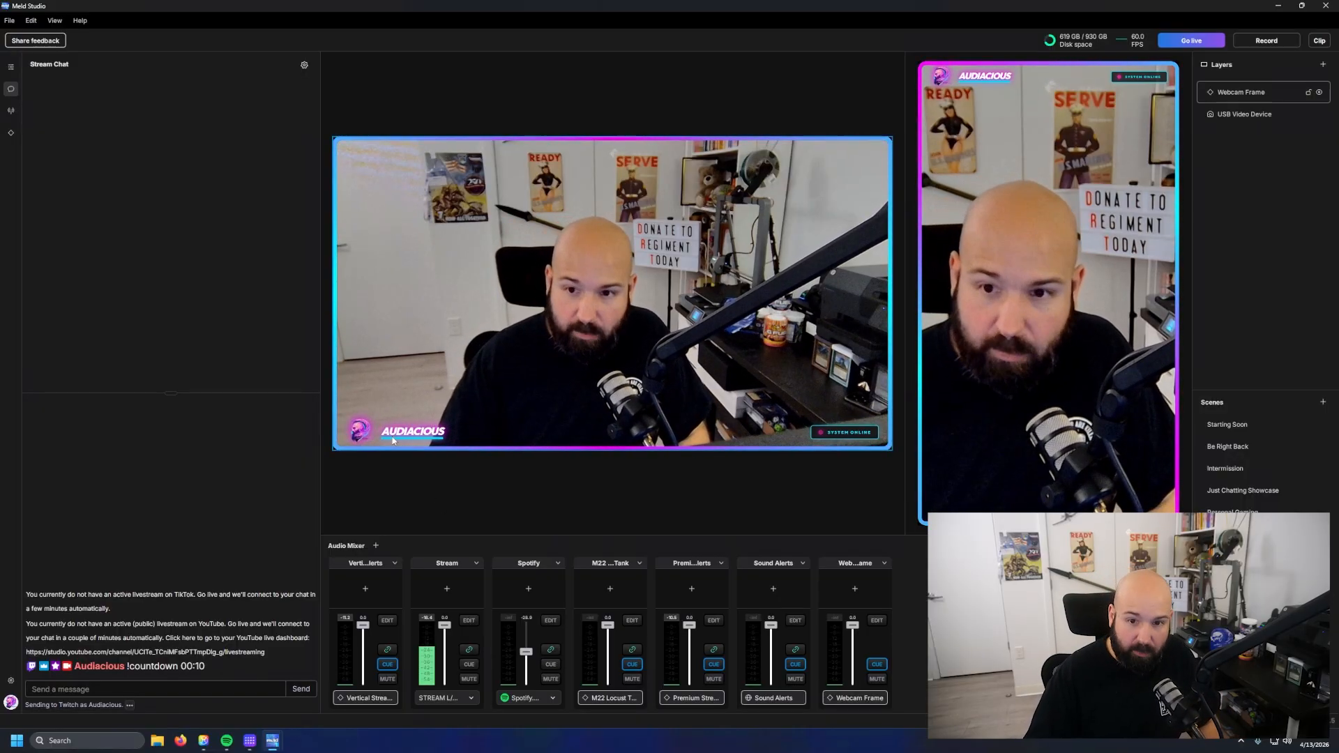
click(411, 506)
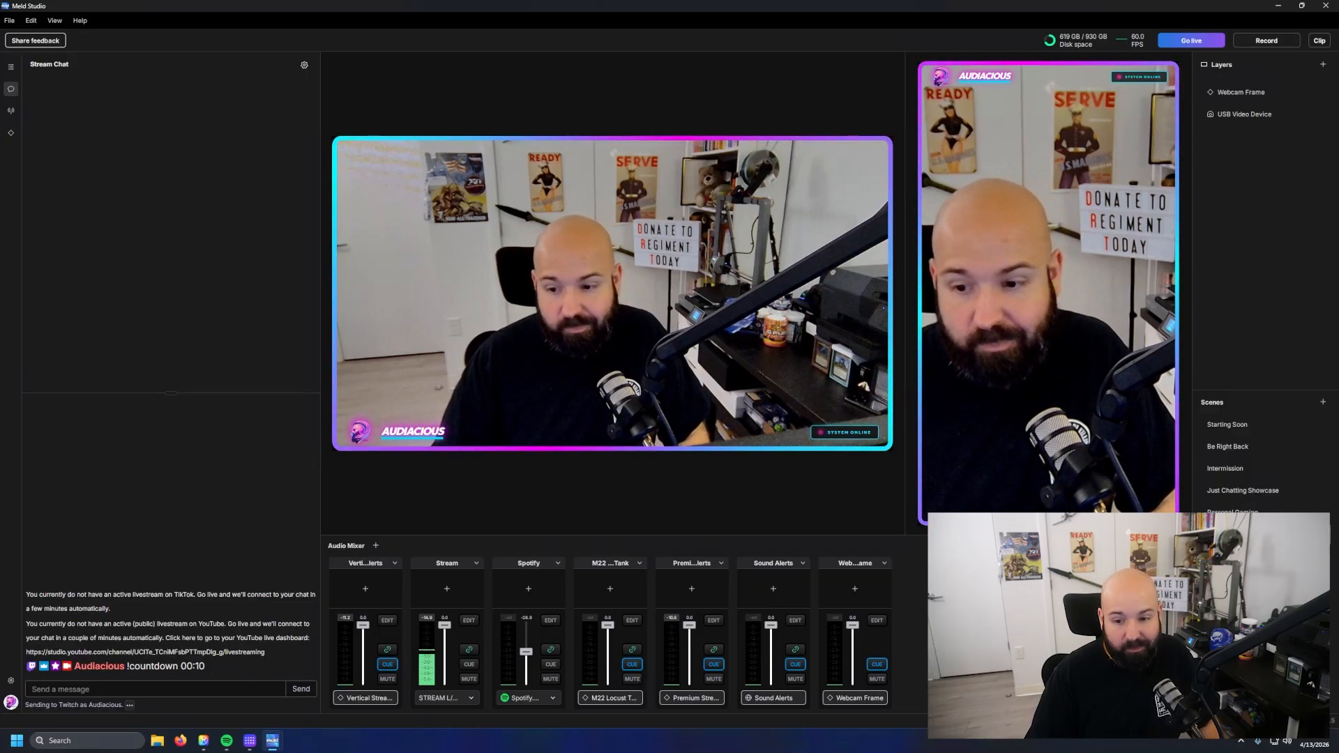
Step: Show the Just Chatting Showcase, Intermission and Personal Gaming scenes to compare their layouts
click(1248, 497)
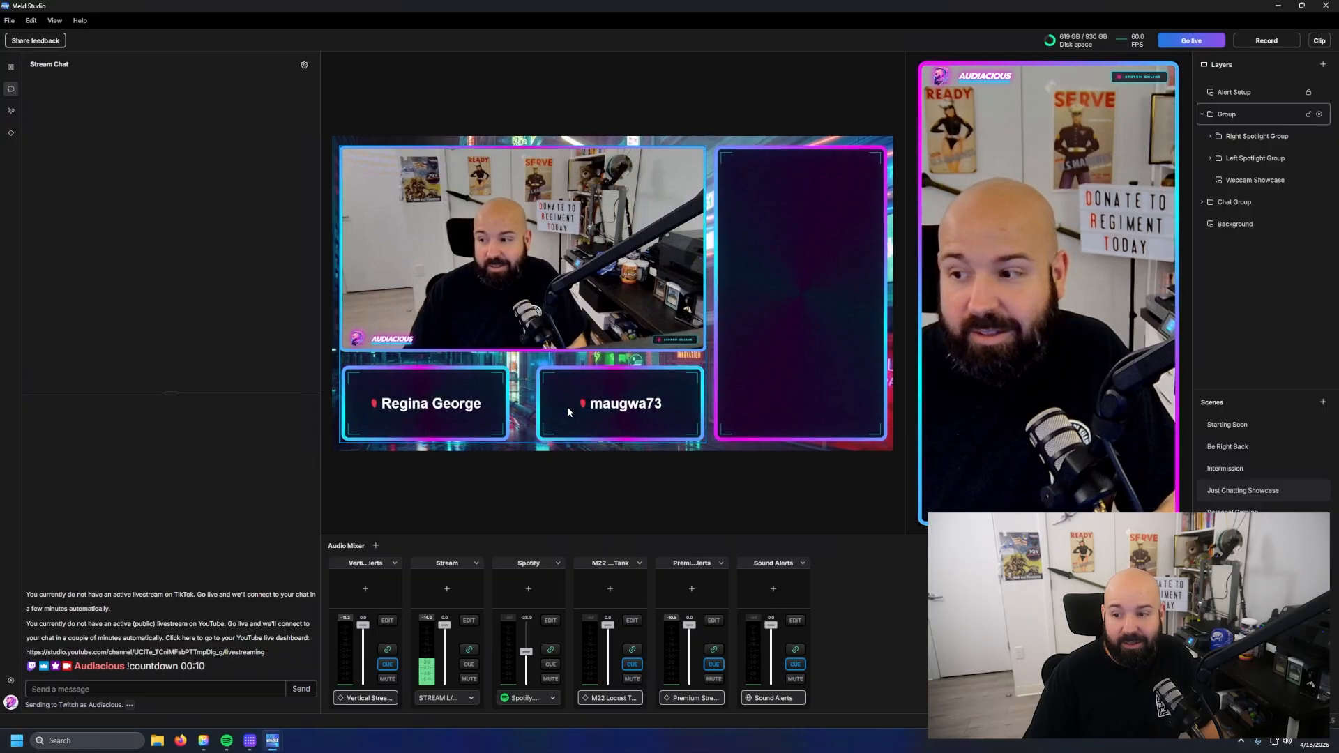
click(1248, 469)
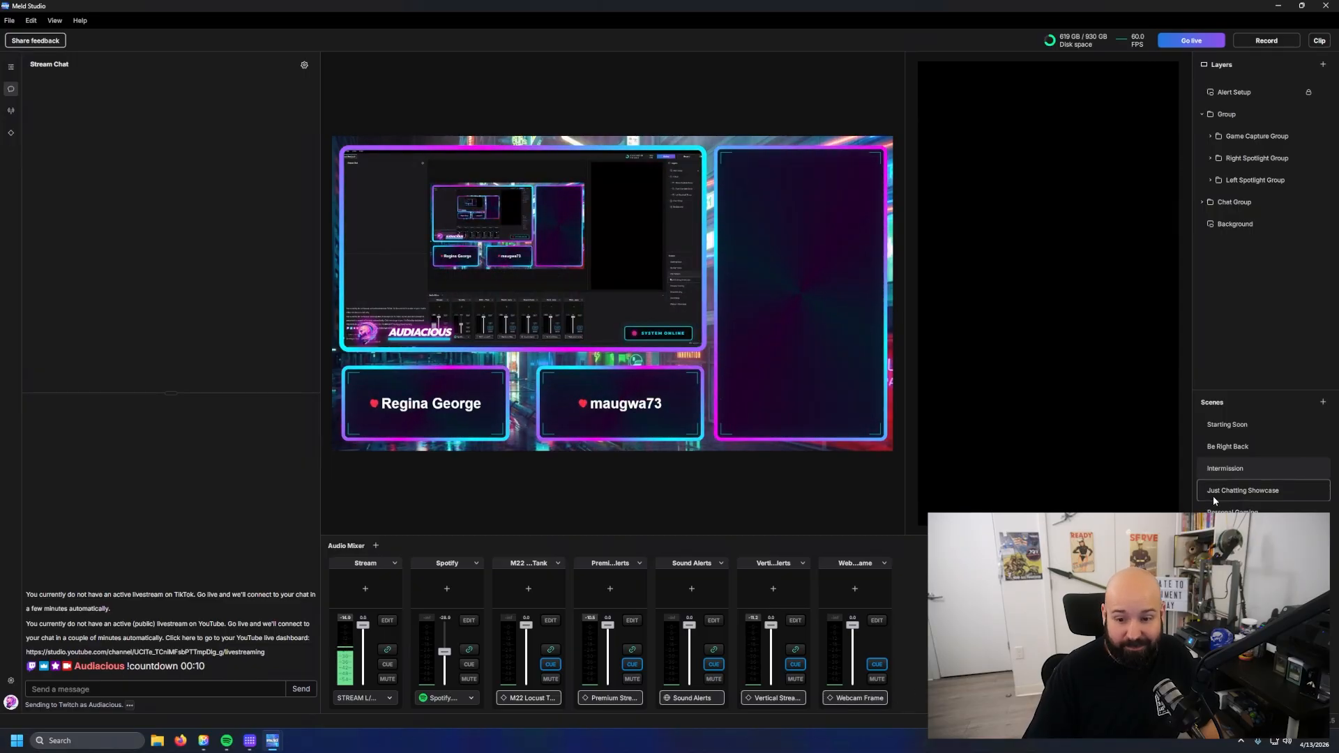
click(1233, 514)
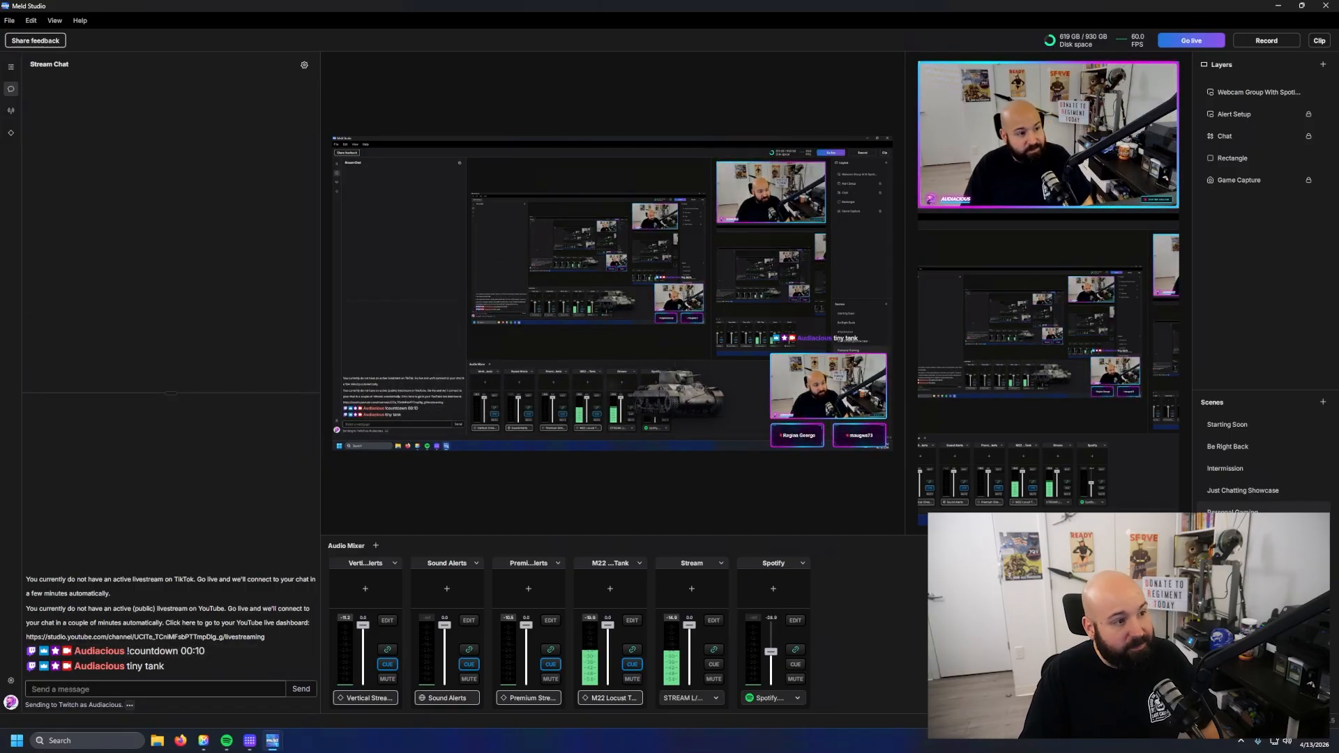
Step: Show the scene that holds the M22 Locust Tank, Premium Stream Alerts and Sound Alerts layers
click(9, 132)
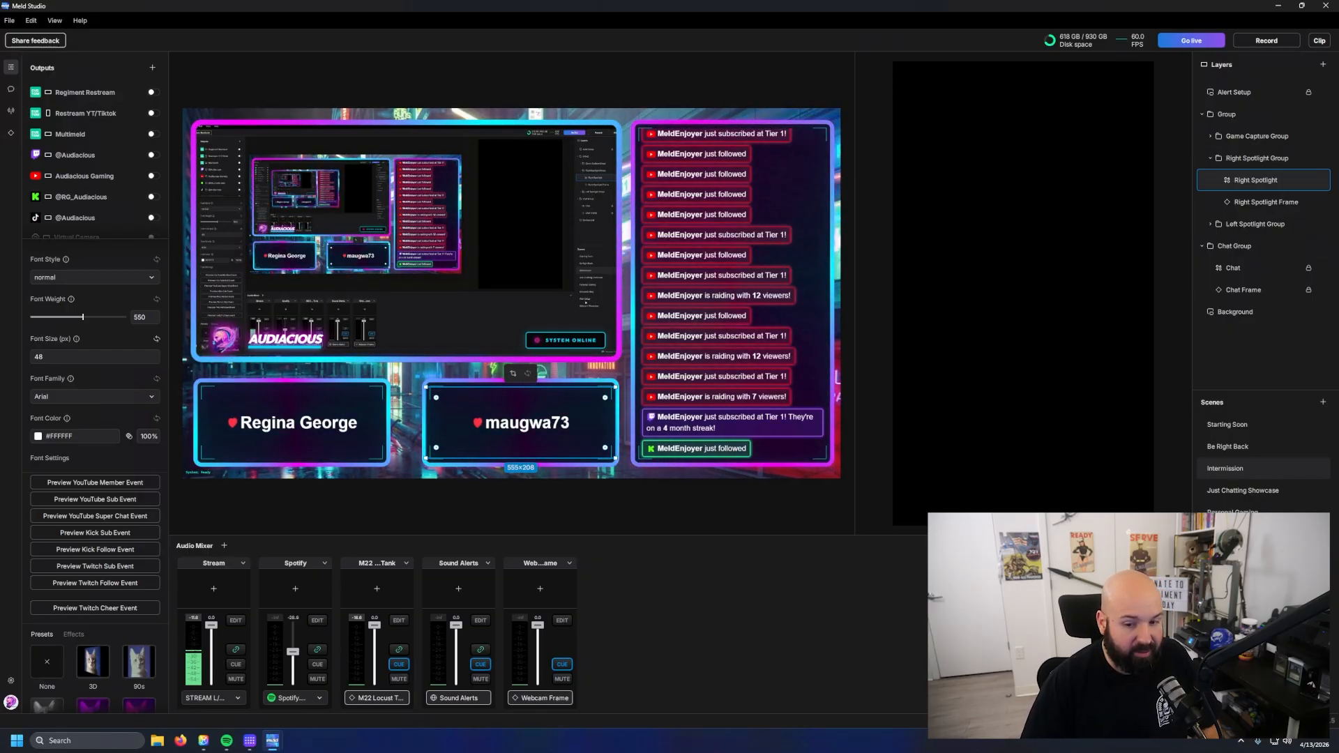
click(1226, 557)
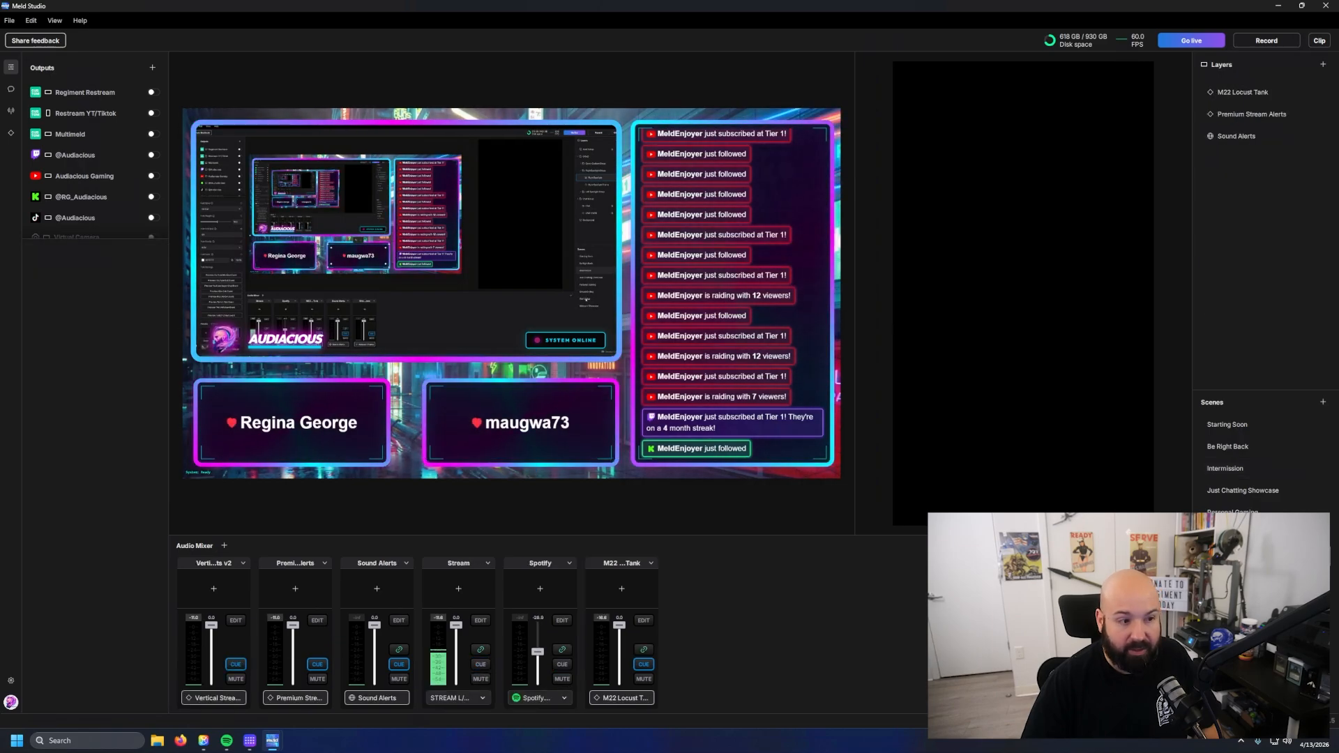